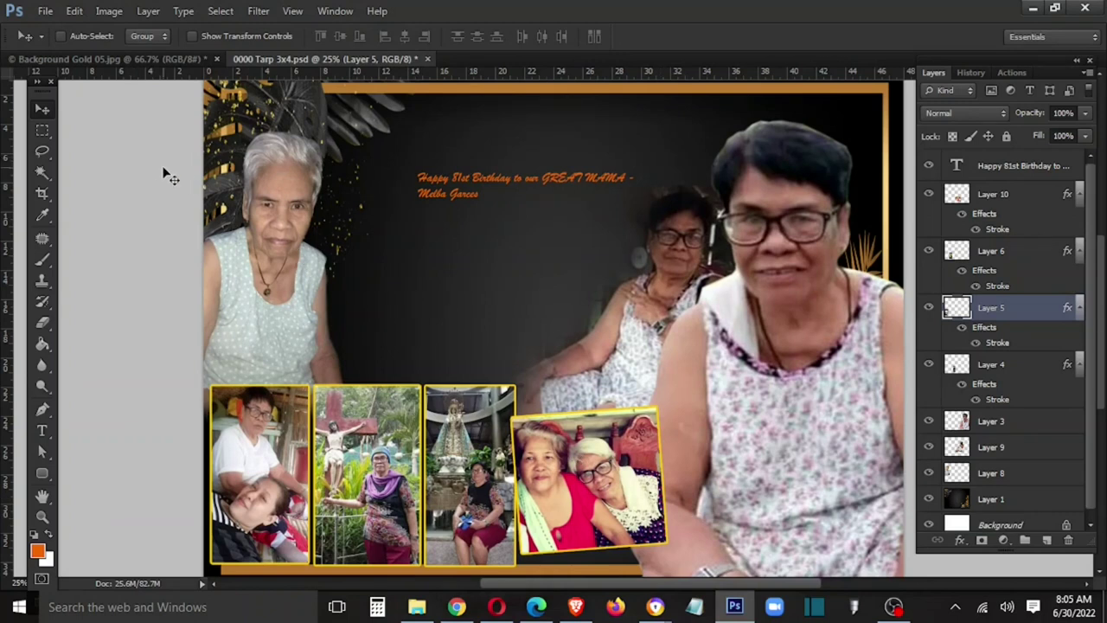
On Layer 5, marquee and delete the excess strips around the first small photo
right_click(269, 500)
click(292, 508)
click(351, 584)
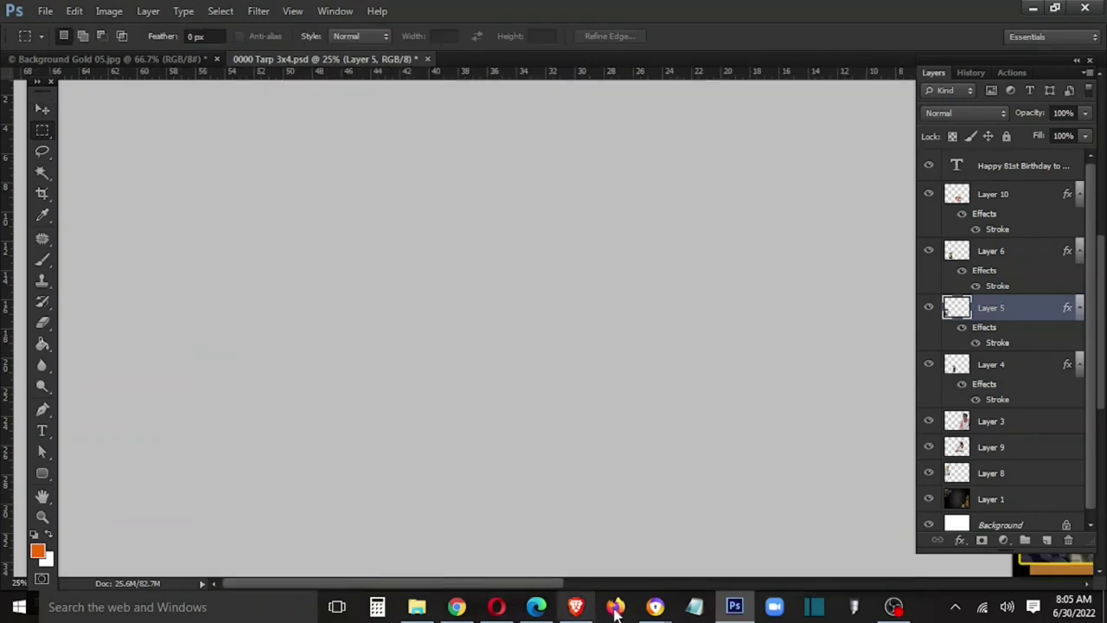
mouse_move(702, 513)
mouse_down()
mouse_move(384, 383)
mouse_move(190, 285)
mouse_move(185, 258)
mouse_up()
key(Delete)
drag(380, 163, 339, 353)
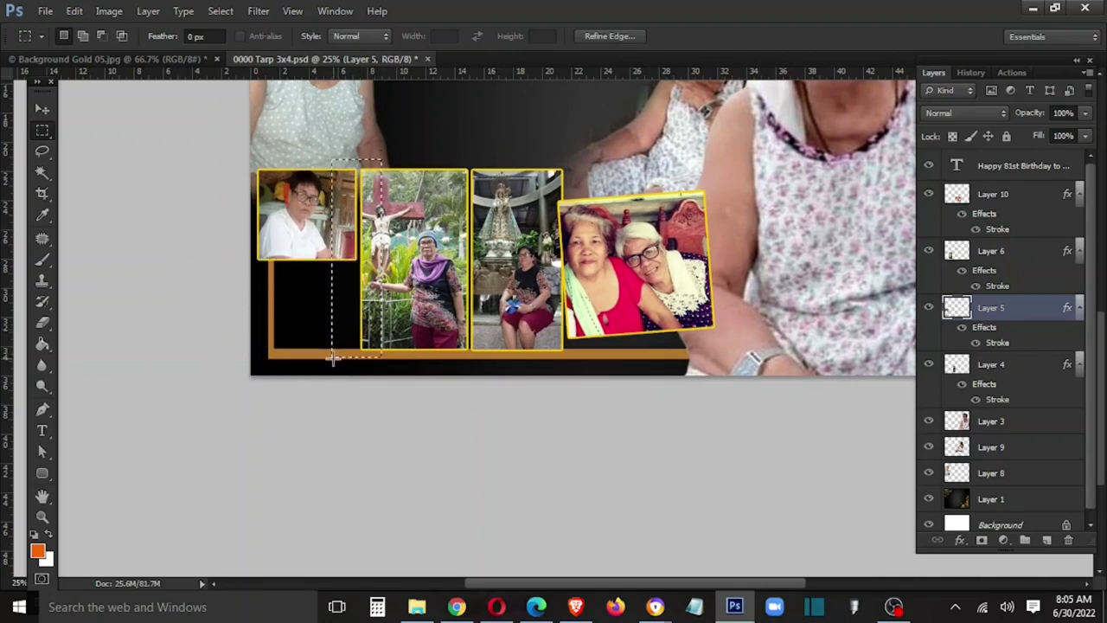
key(Delete)
drag(251, 127, 272, 289)
key(Delete)
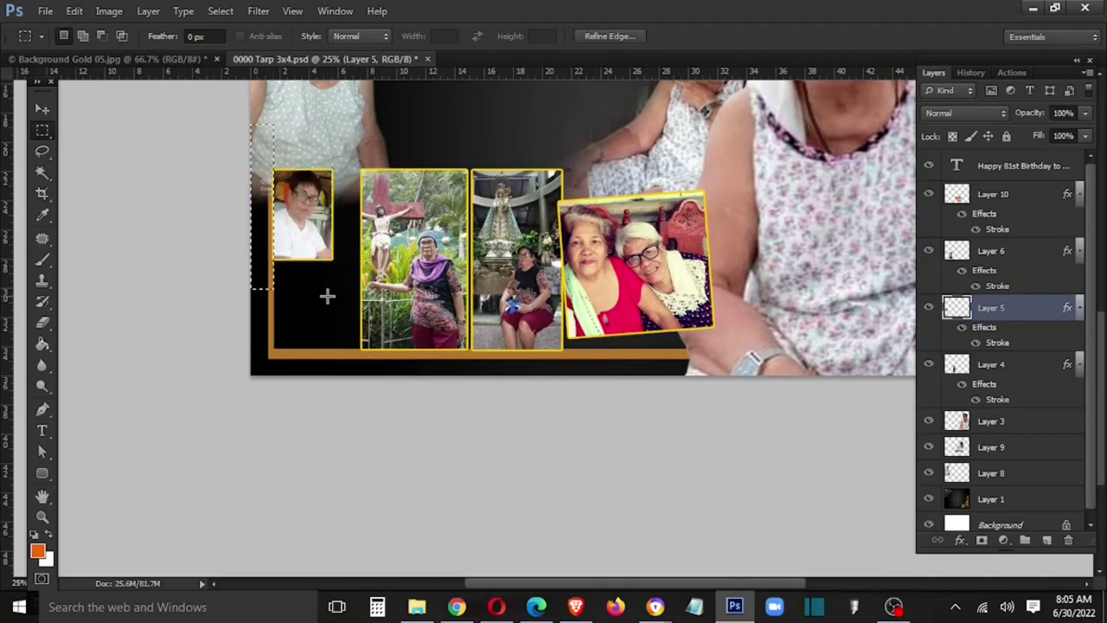
Move the first photo into the row and enlarge it with Free Transform
key(v)
mouse_move(306, 229)
mouse_down()
mouse_move(338, 229)
mouse_move(262, 365)
mouse_up()
key(ctrl+t)
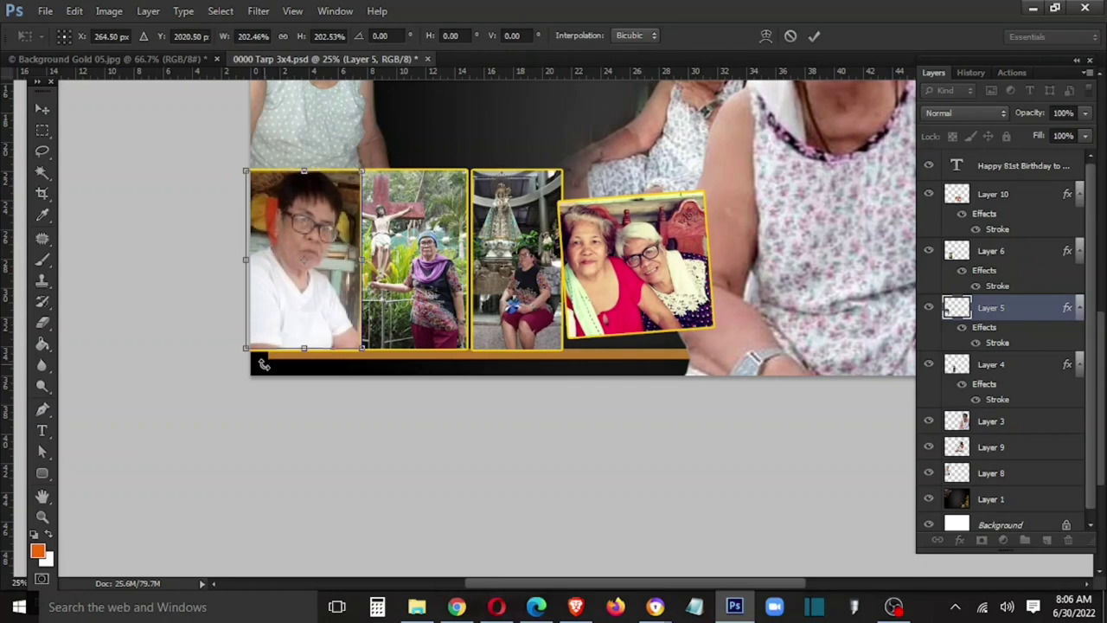
key(Return)
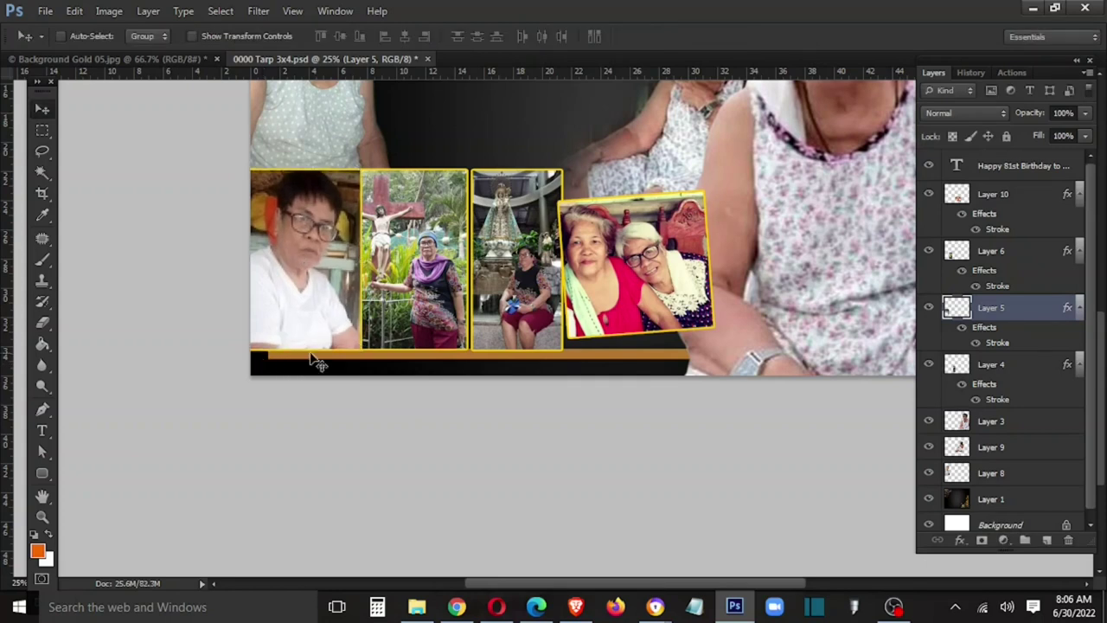
Delete the excess strip beside the enlarged photo and nudge it slightly right
key(m)
drag(326, 351, 341, 398)
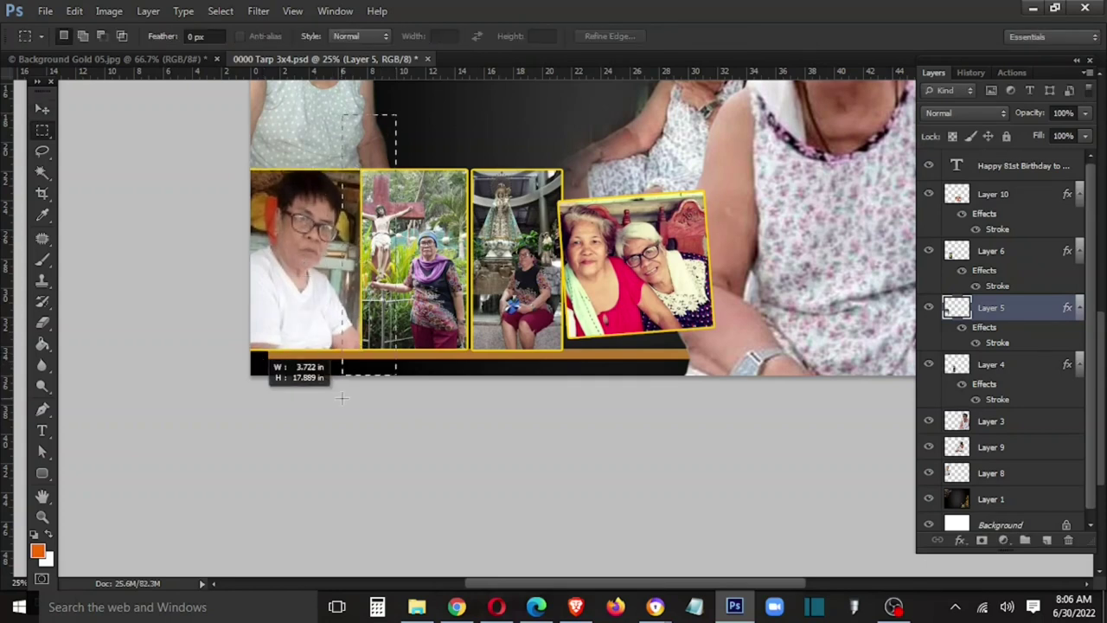
key(Delete)
drag(261, 165, 257, 367)
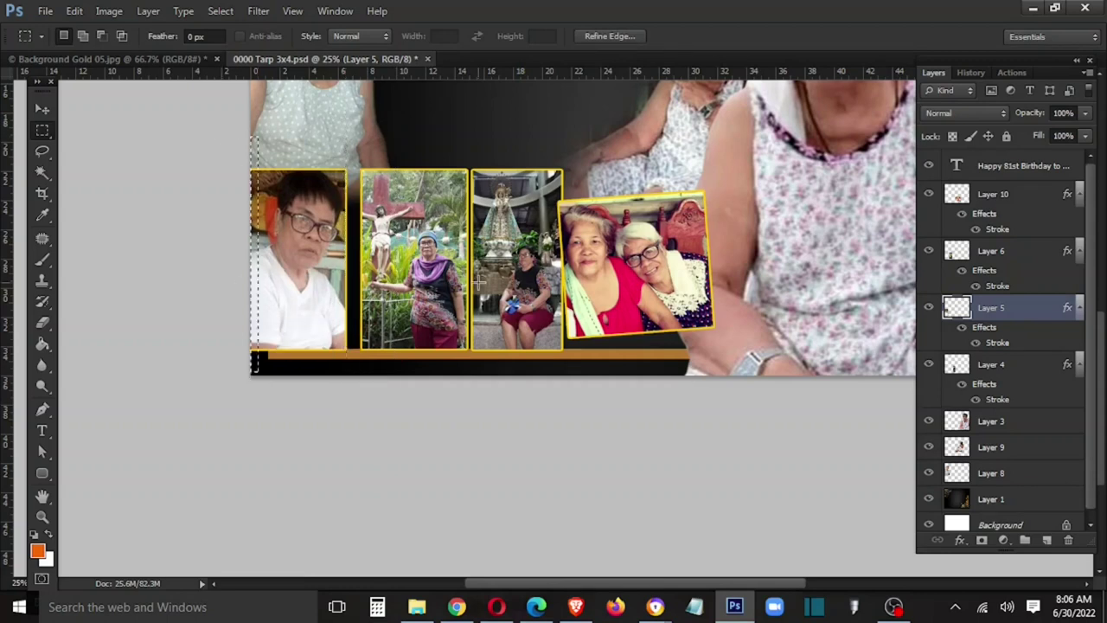
key(v)
key(shift+Right)
key(shift+Right)
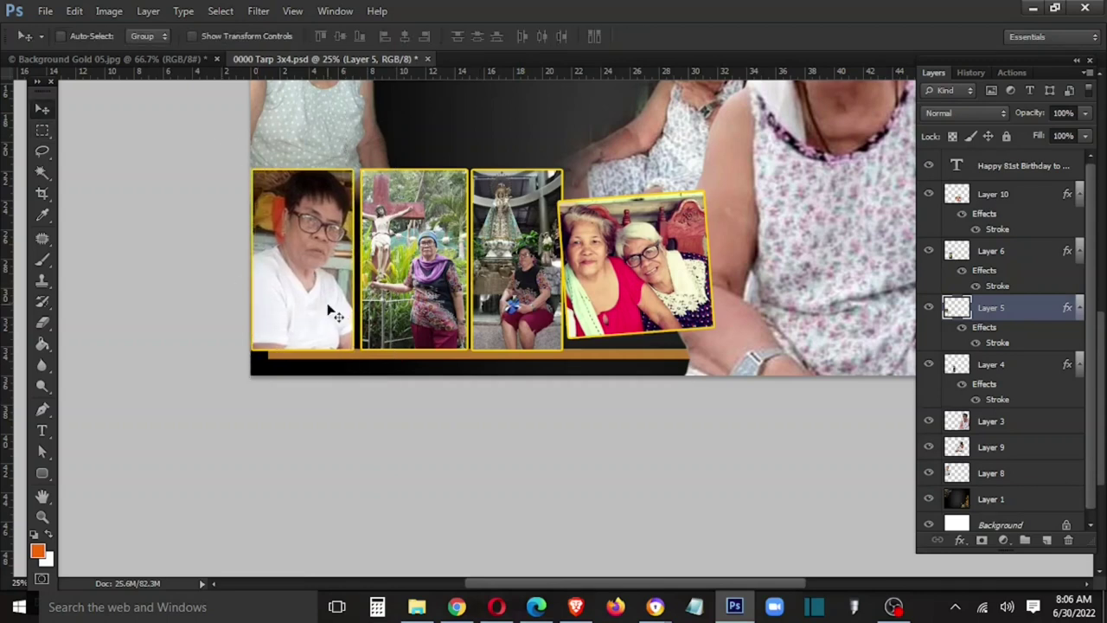
Clear a narrow strip at the photo's left edge, then undo it
key(m)
drag(258, 388, 267, 425)
key(Delete)
key(ctrl+d)
key(v)
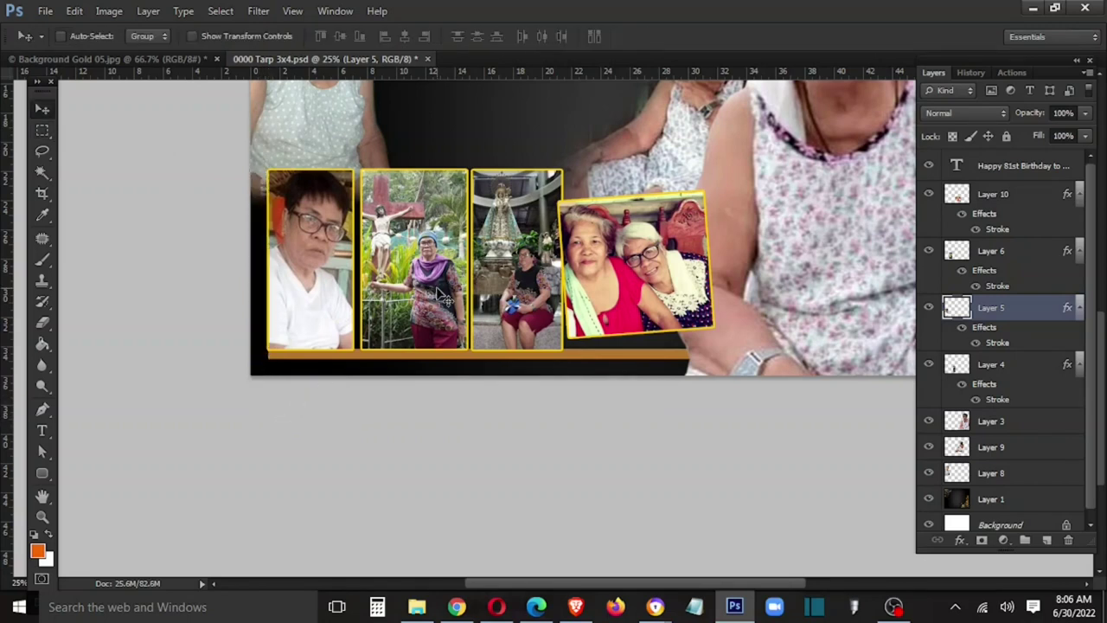
key(ctrl+z)
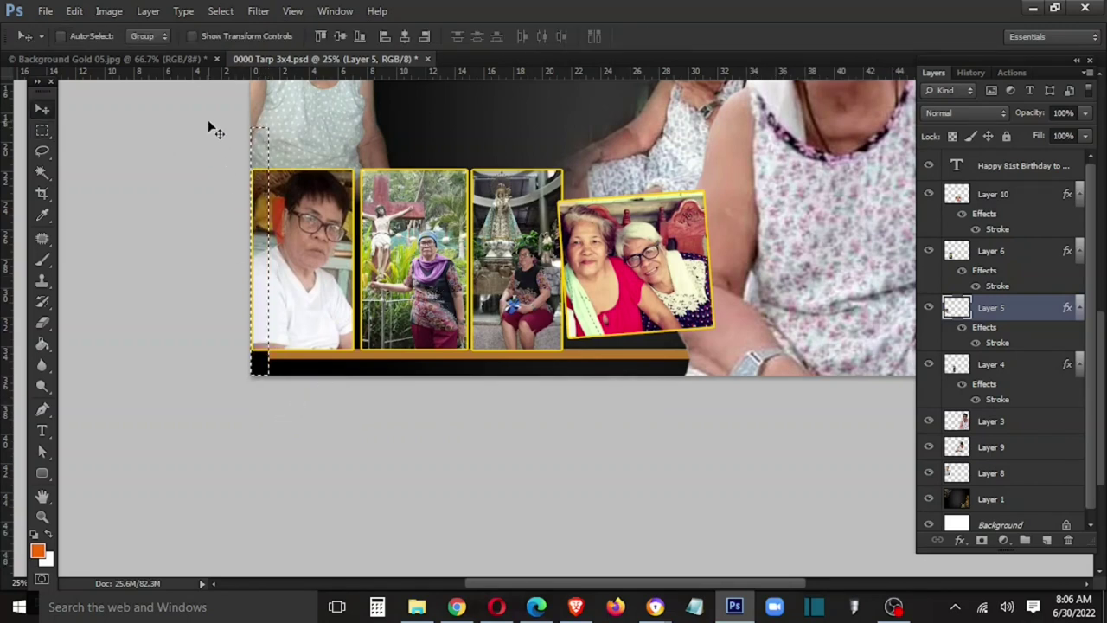
Clear the photo's left edge strip again and nudge the photo left into line
key(m)
drag(251, 203, 265, 458)
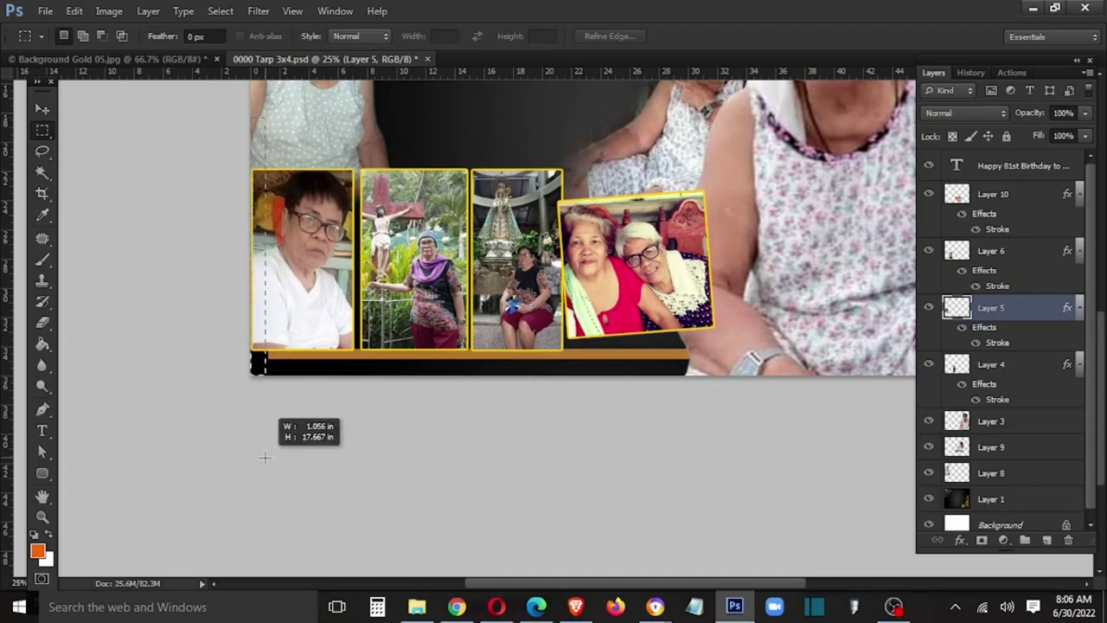
key(Delete)
key(ctrl+d)
key(v)
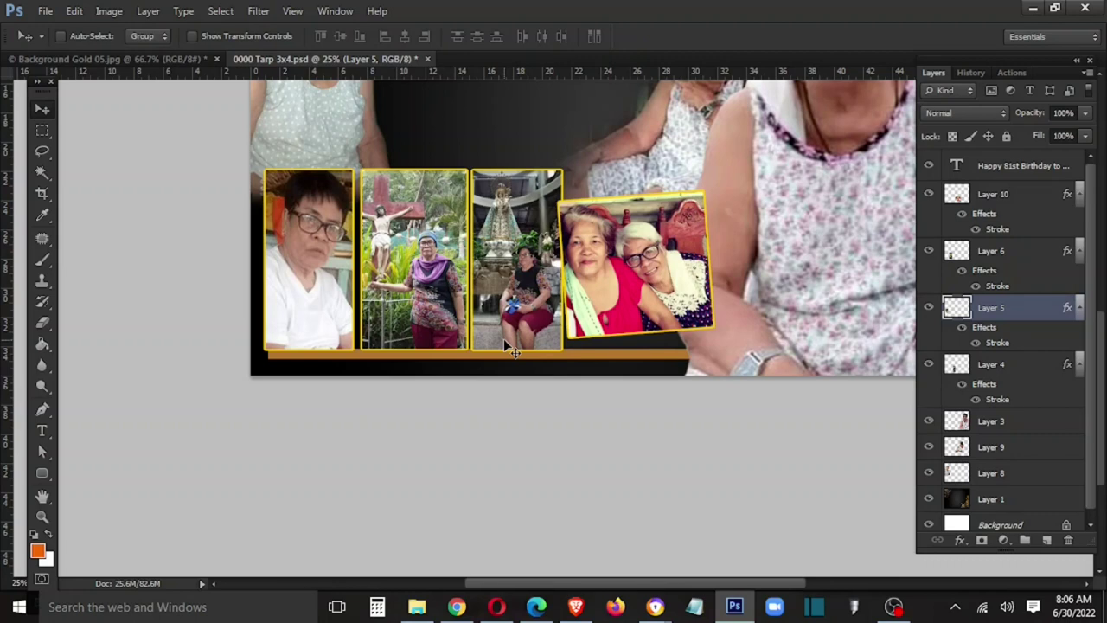
key(shift+Left)
key(shift+Left)
right_click(342, 255)
right_click(455, 213)
click(474, 222)
key(shift+Left)
key(shift+Left)
Drag Background Gold 05.jpg above the dark background layer and close the source unsaved
scroll(811, 303, up, 3)
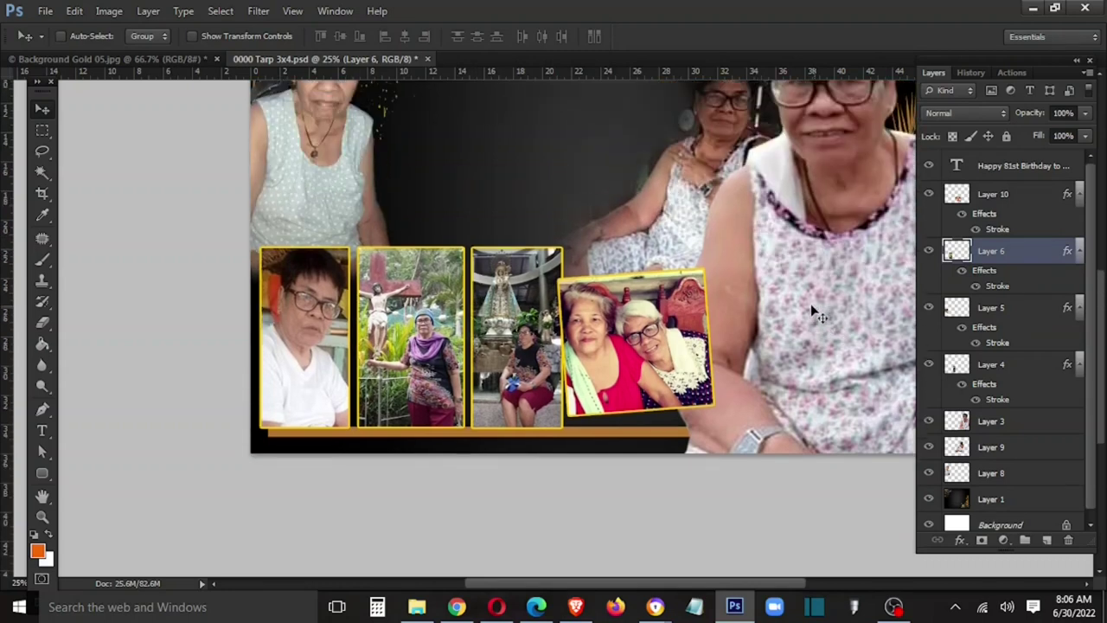
scroll(869, 287, up, 3)
scroll(869, 288, up, 2)
scroll(603, 287, up, 2)
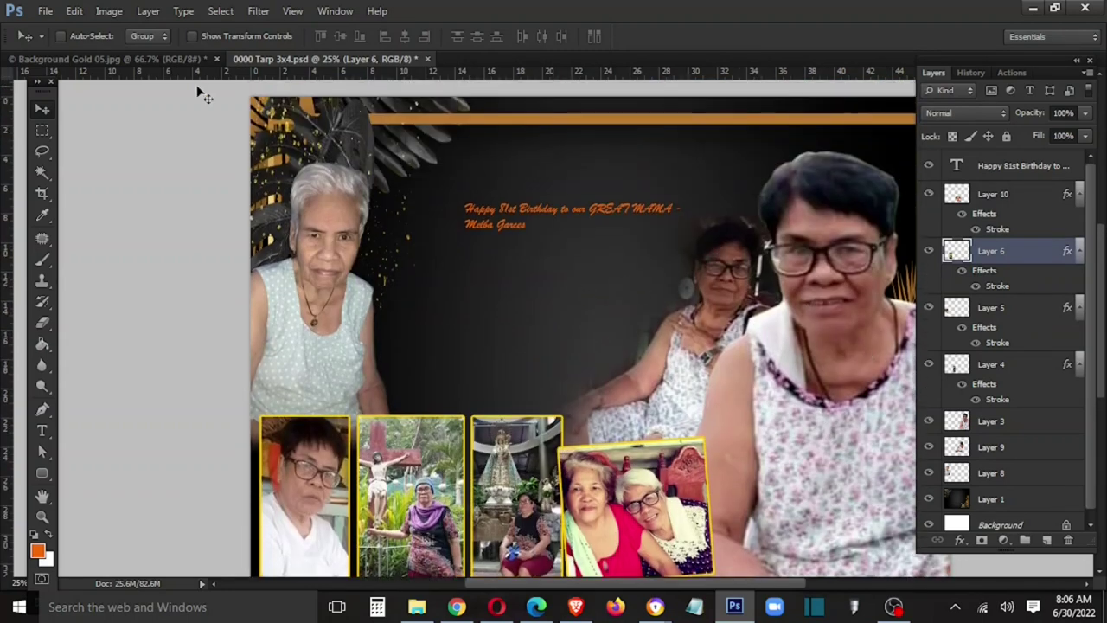
right_click(494, 320)
click(535, 333)
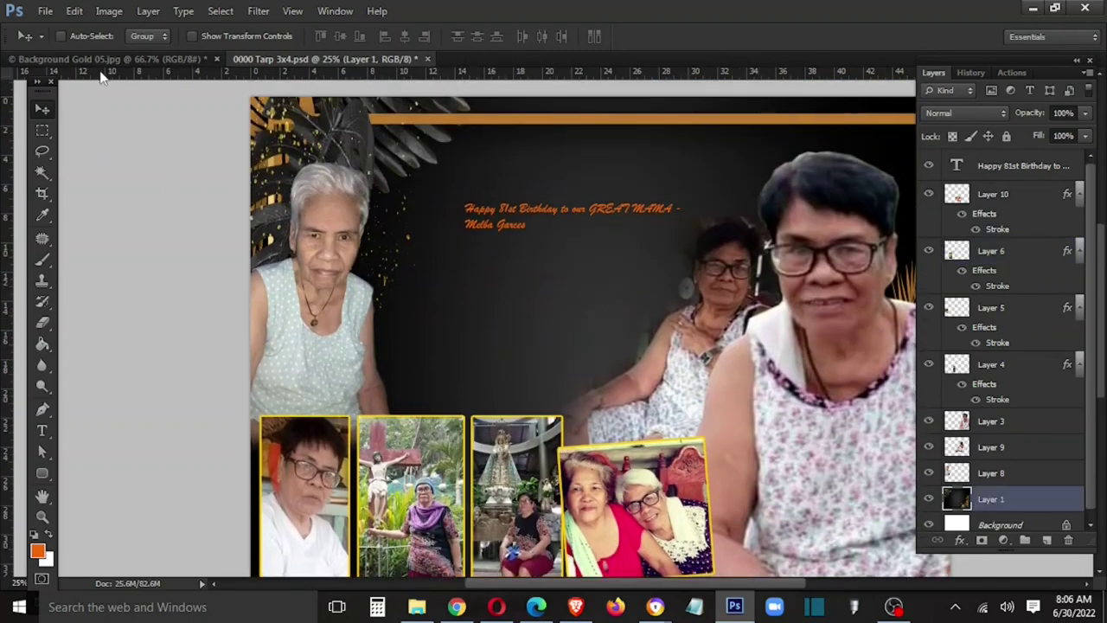
drag(100, 76, 148, 283)
drag(317, 400, 467, 193)
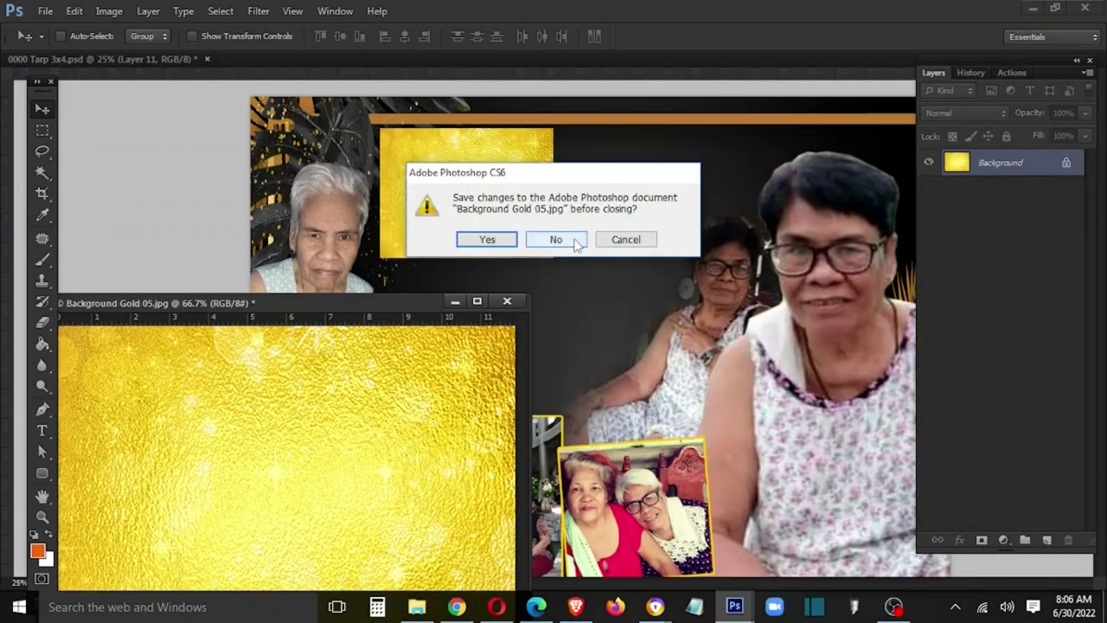
click(578, 246)
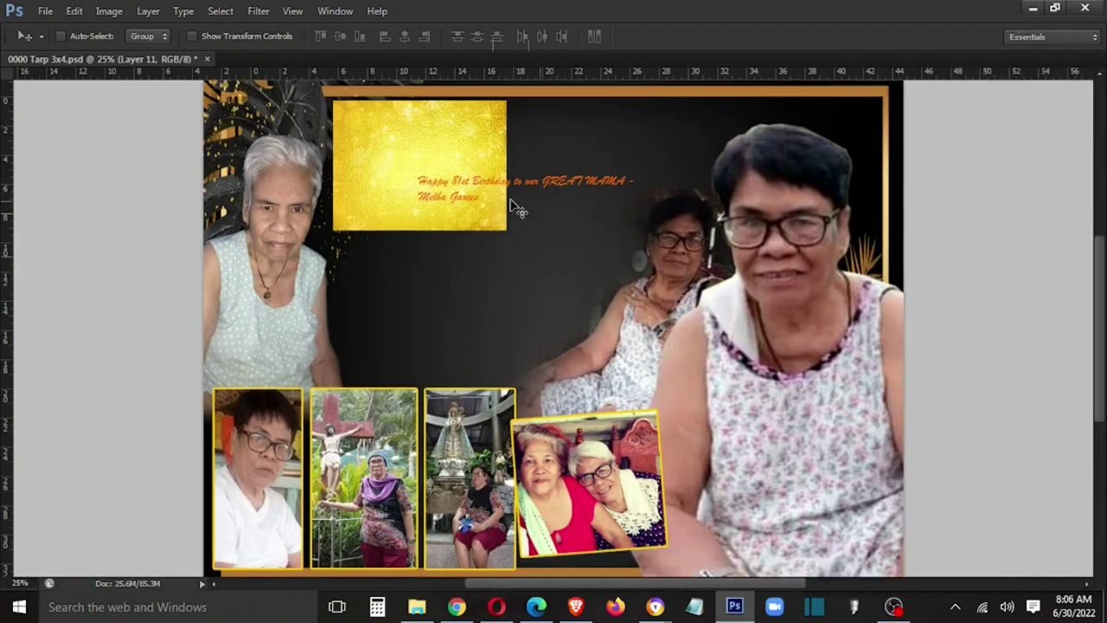
Stretch the gold glitter layer from the top-left corner to cover the whole tarp
key(Tab)
drag(514, 207, 362, 173)
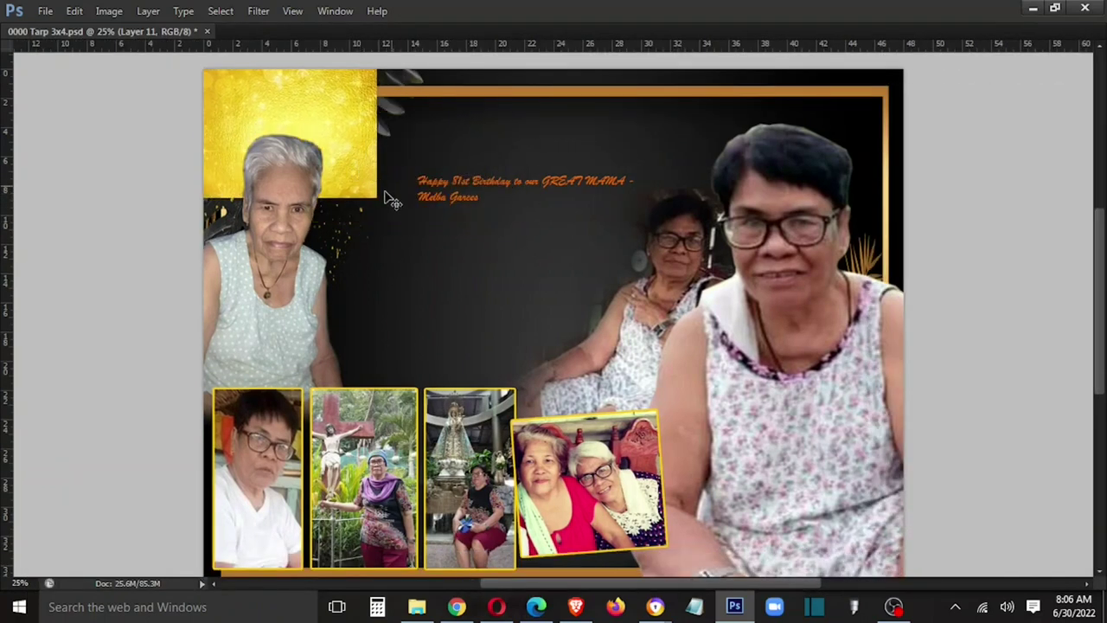
drag(423, 271, 898, 400)
key(Return)
scroll(464, 250, up, 3)
scroll(474, 254, up, 2)
scroll(456, 261, up, 2)
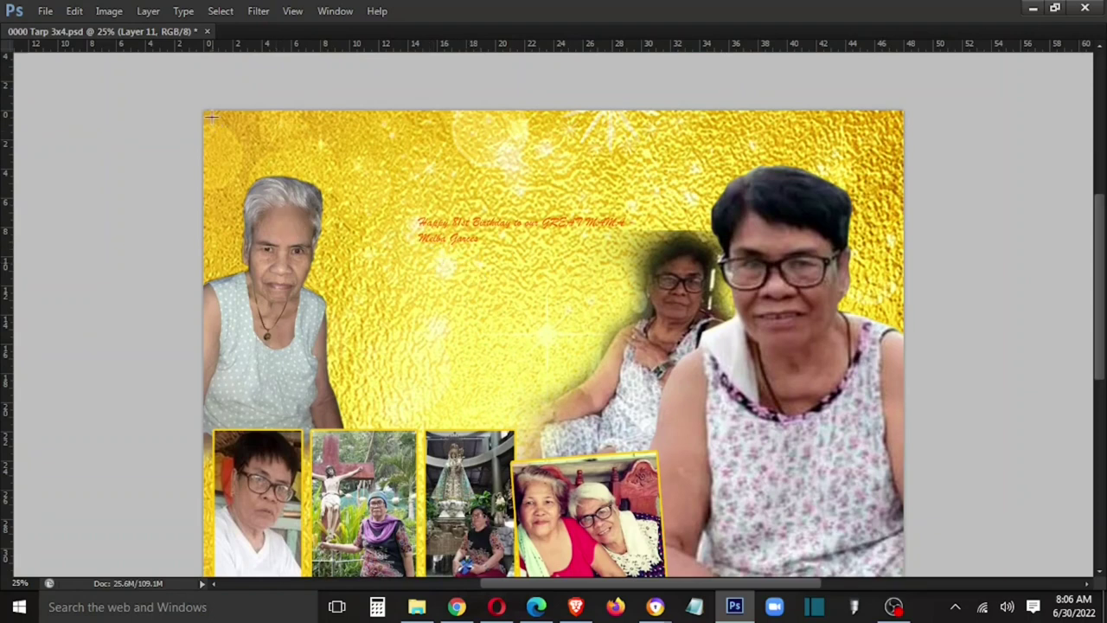
scroll(507, 415, down, 3)
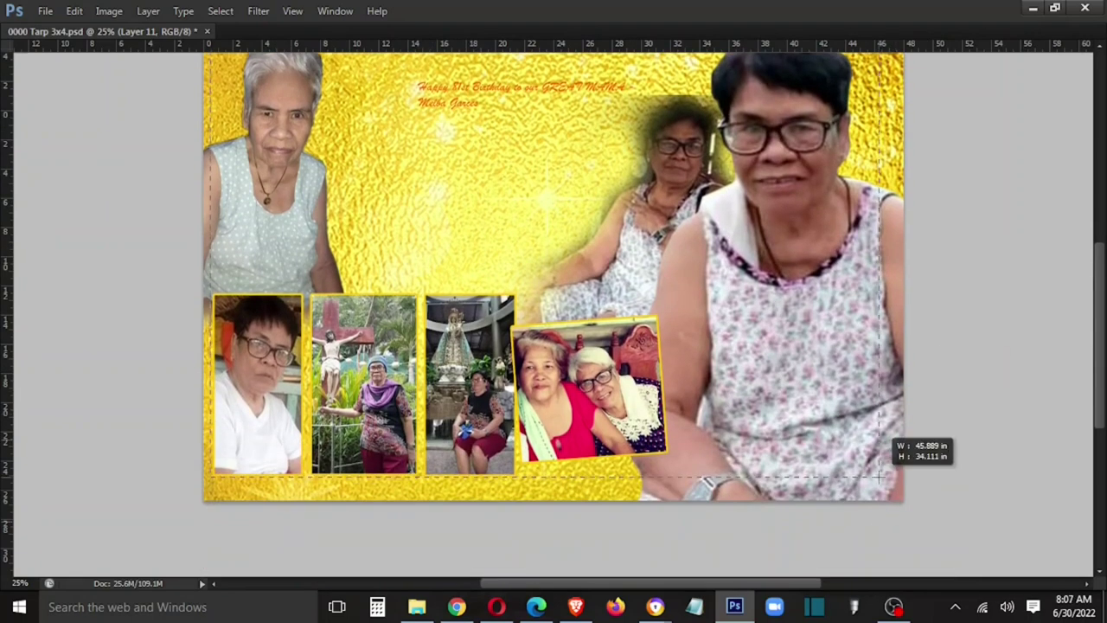
drag(507, 415, 894, 490)
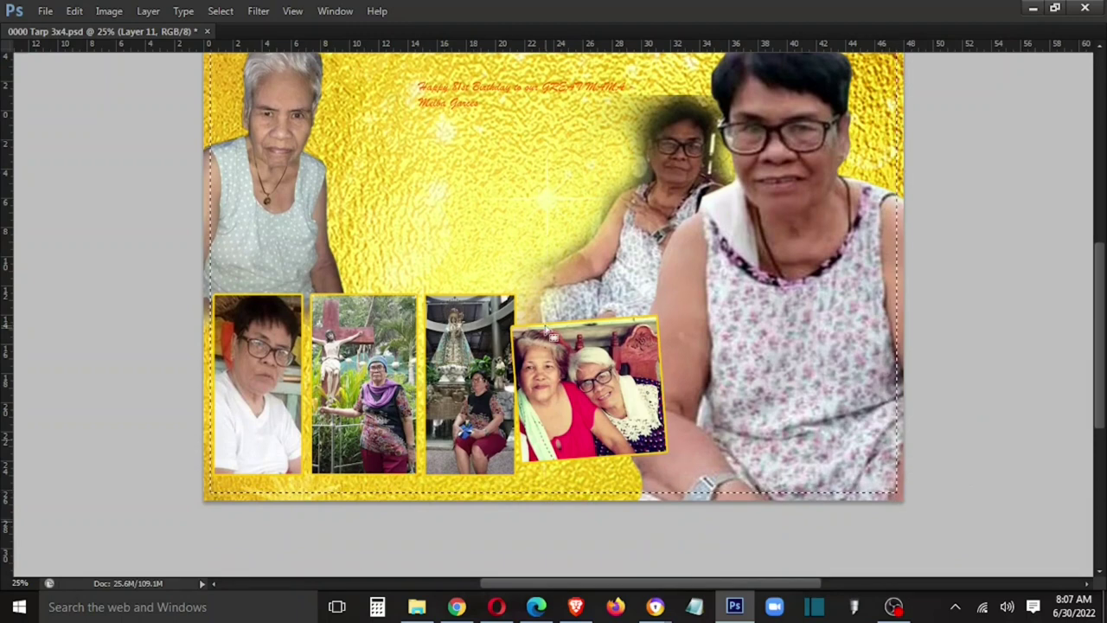
scroll(242, 129, up, 2)
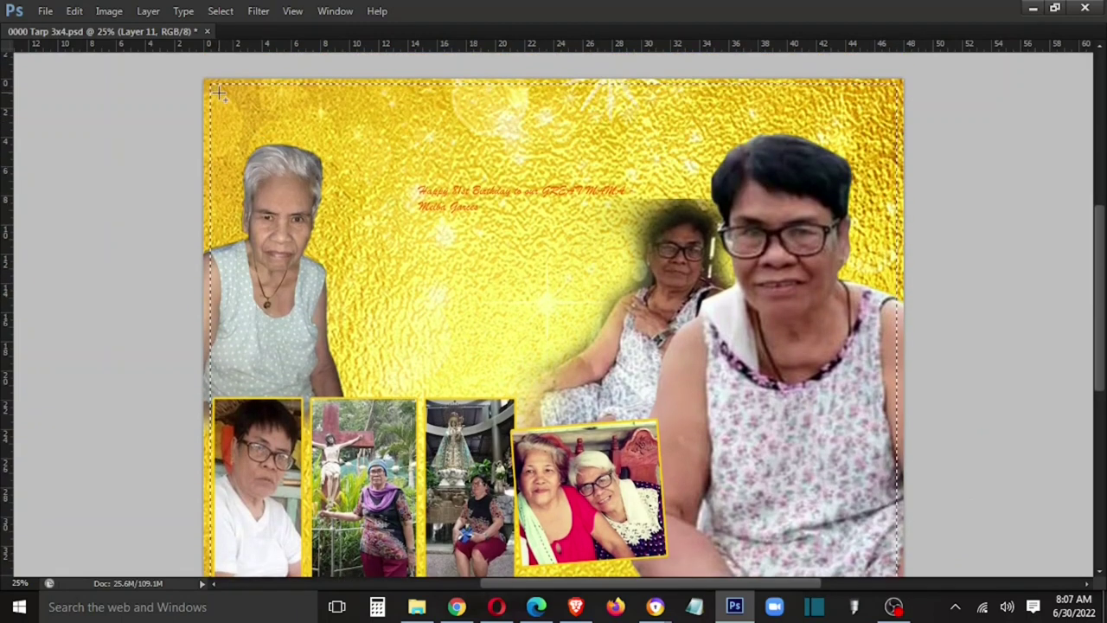
drag(219, 95, 895, 294)
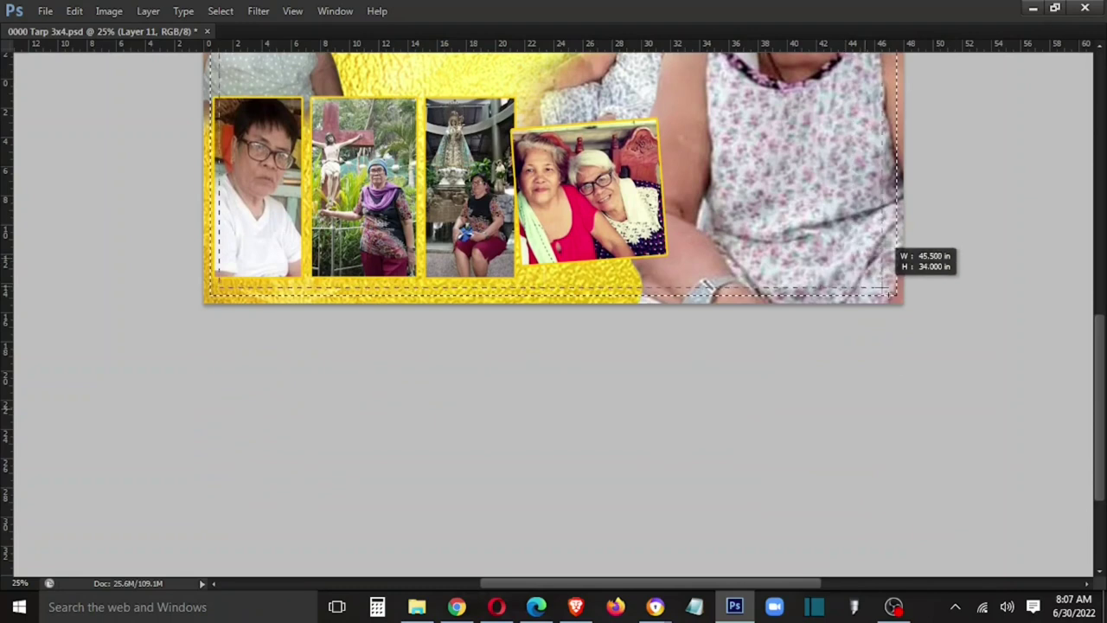
Draw a border marquee around the inner edges of the tarp
right_click(836, 224)
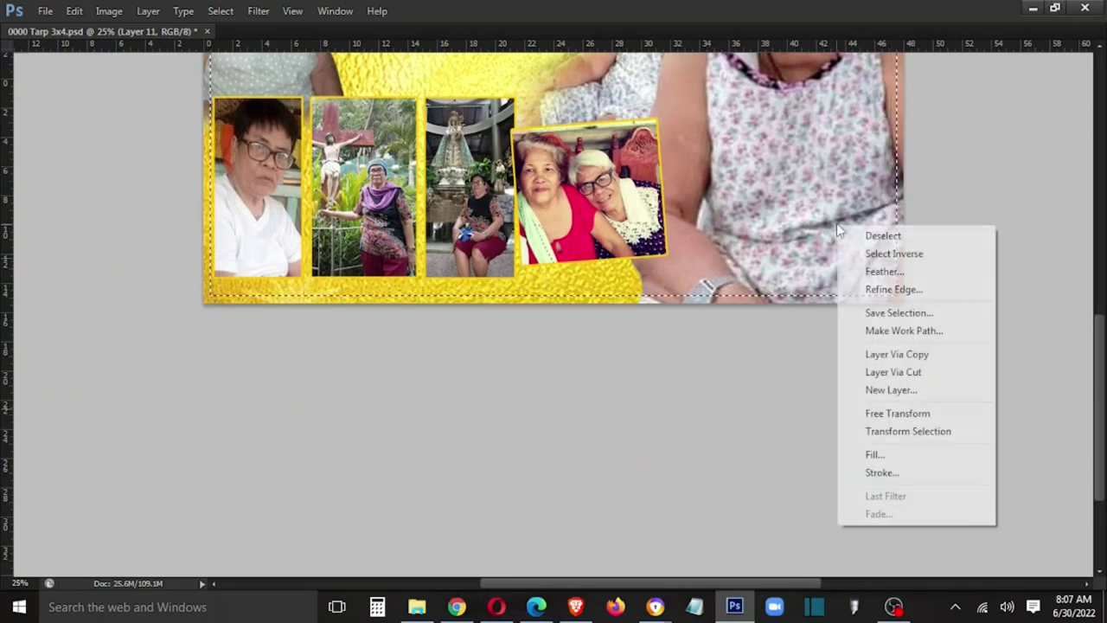
click(443, 177)
scroll(445, 173, up, 2)
scroll(445, 168, up, 4)
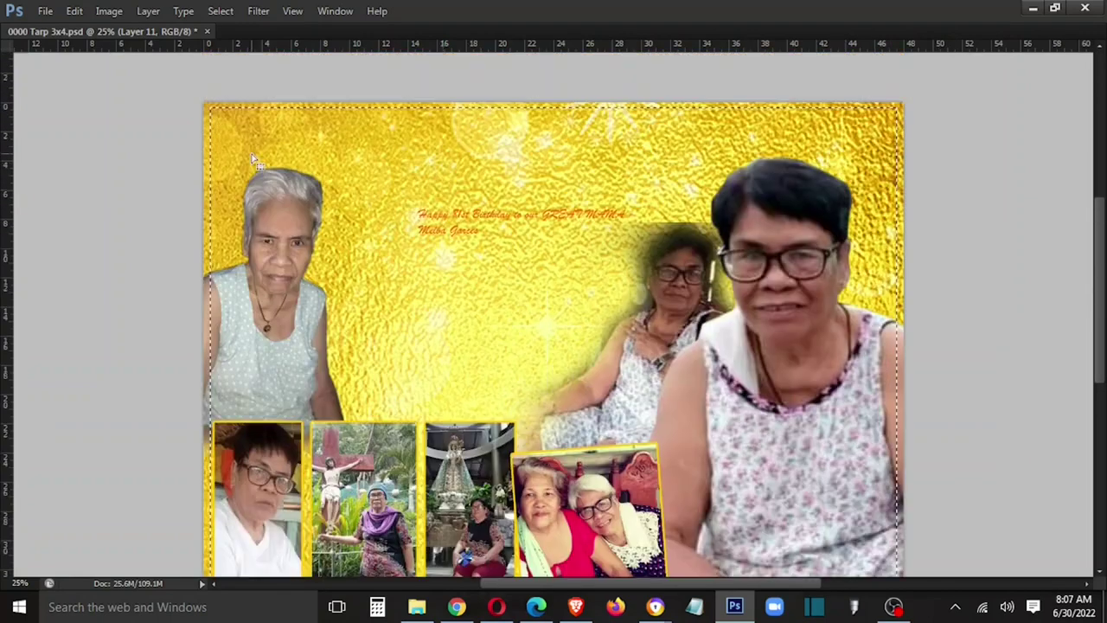
drag(221, 128, 890, 481)
Copy the border strip to its own layer and darken it with Curves
right_click(868, 450)
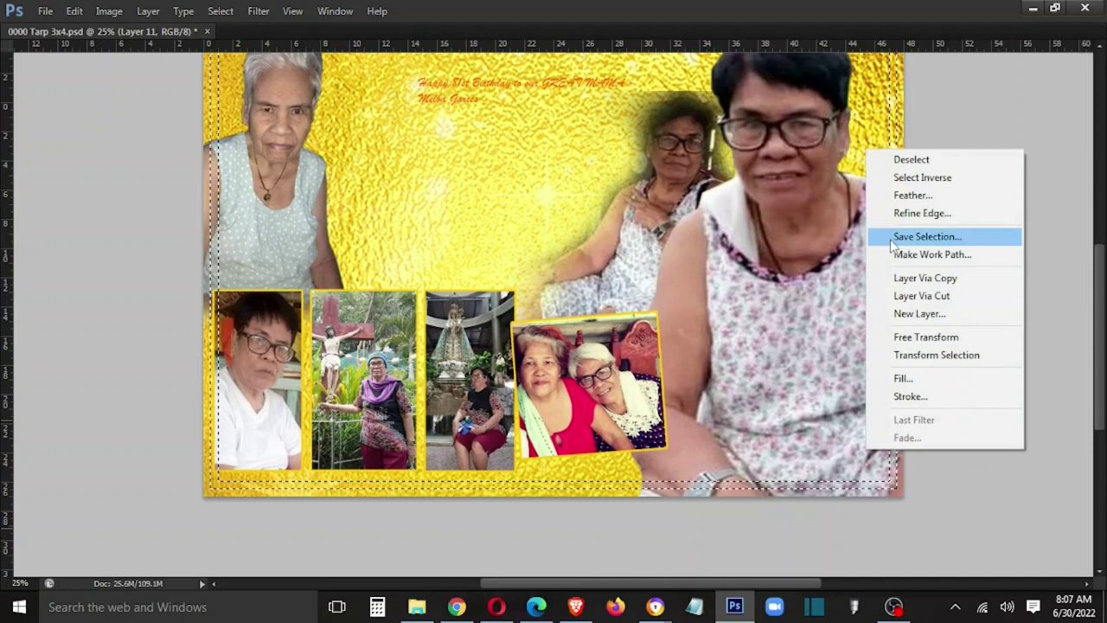
click(902, 278)
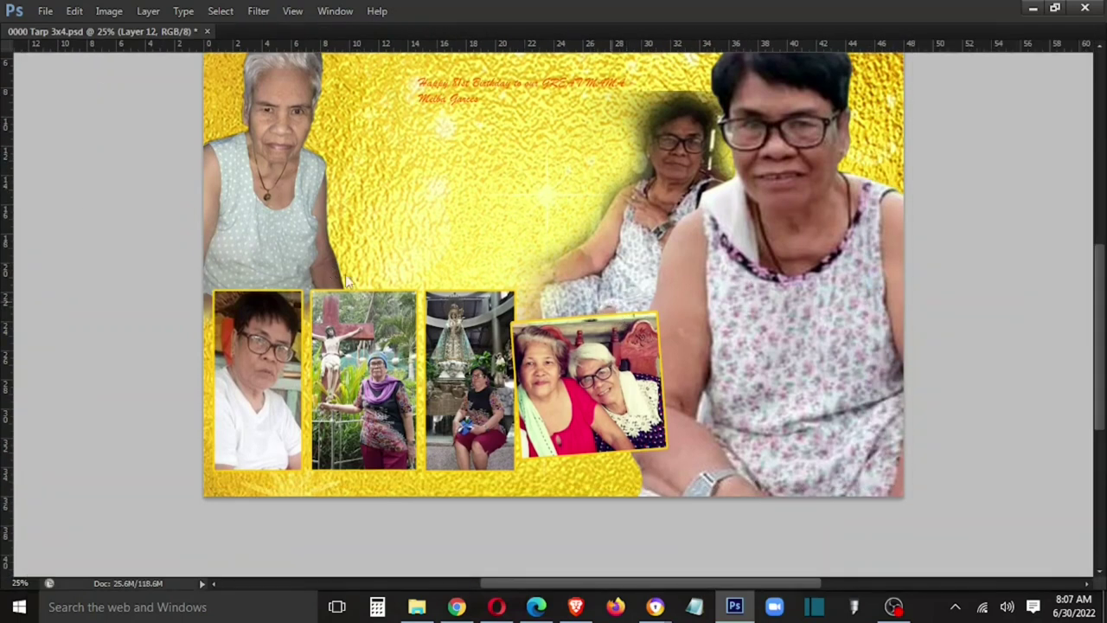
key(ctrl+m)
drag(250, 398, 286, 427)
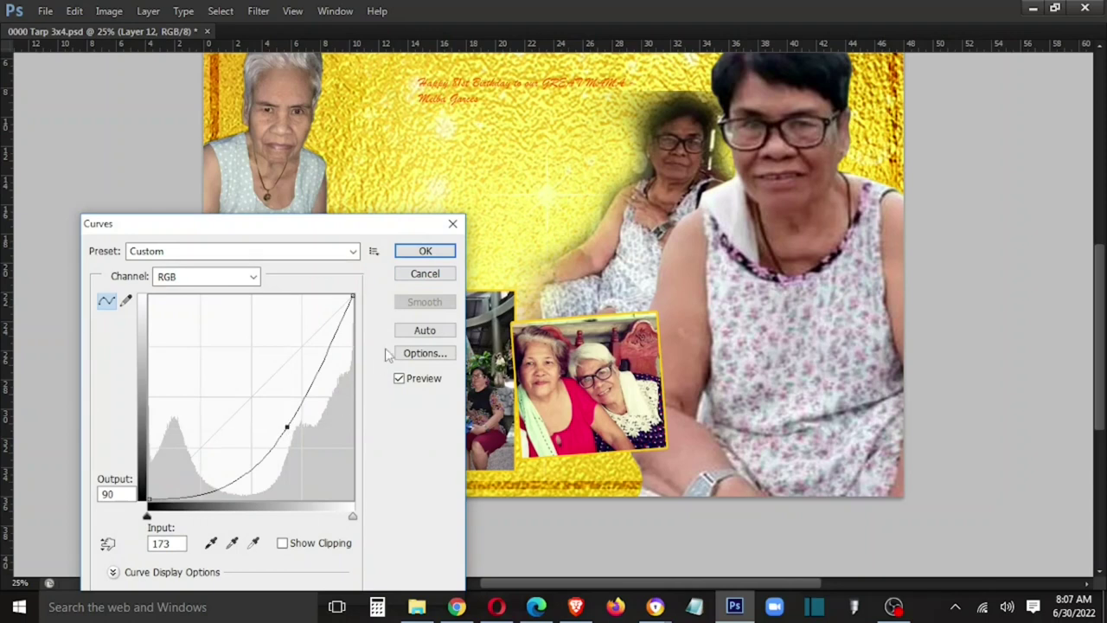
click(426, 251)
right_click(455, 189)
click(461, 184)
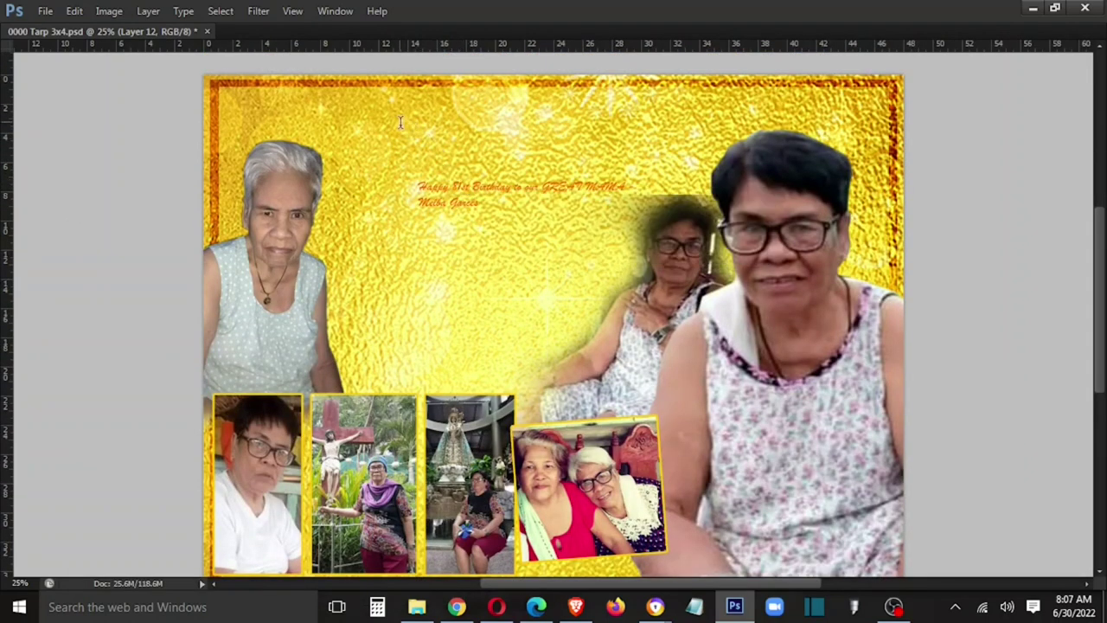
Commit the '81st' text and position it at the top centre above the greeting
key(v)
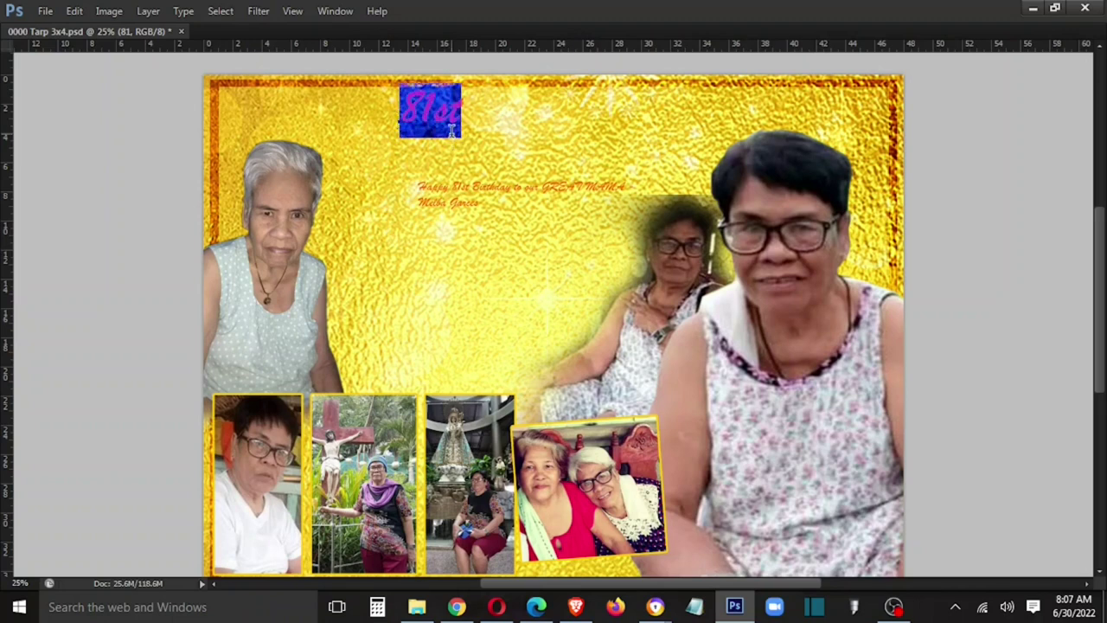
key(ctrl+Return)
drag(451, 133, 500, 148)
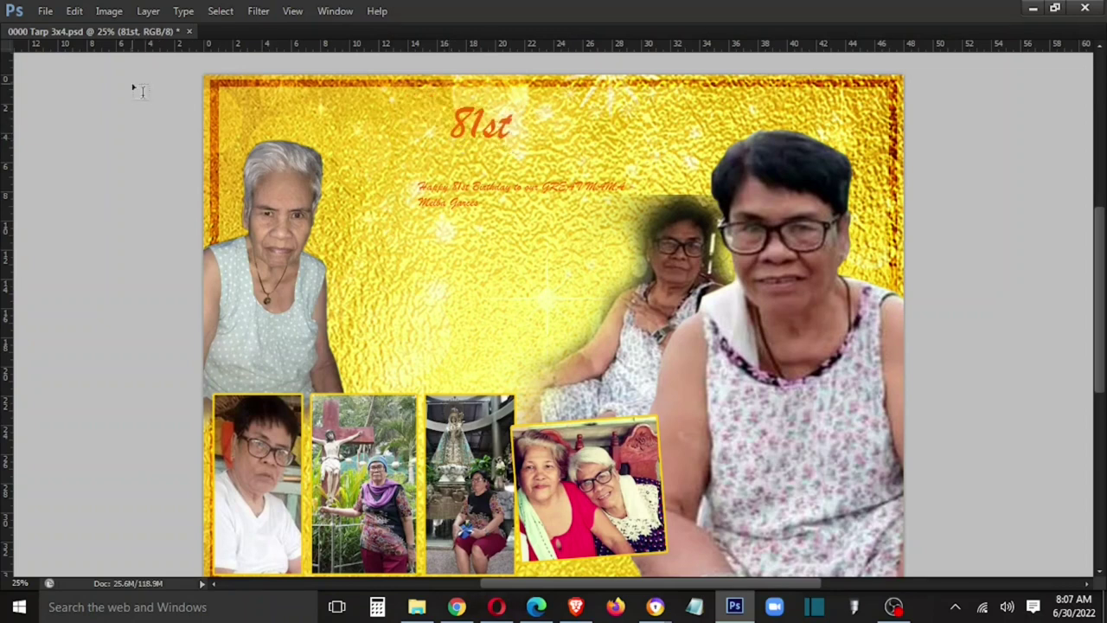
key(Tab)
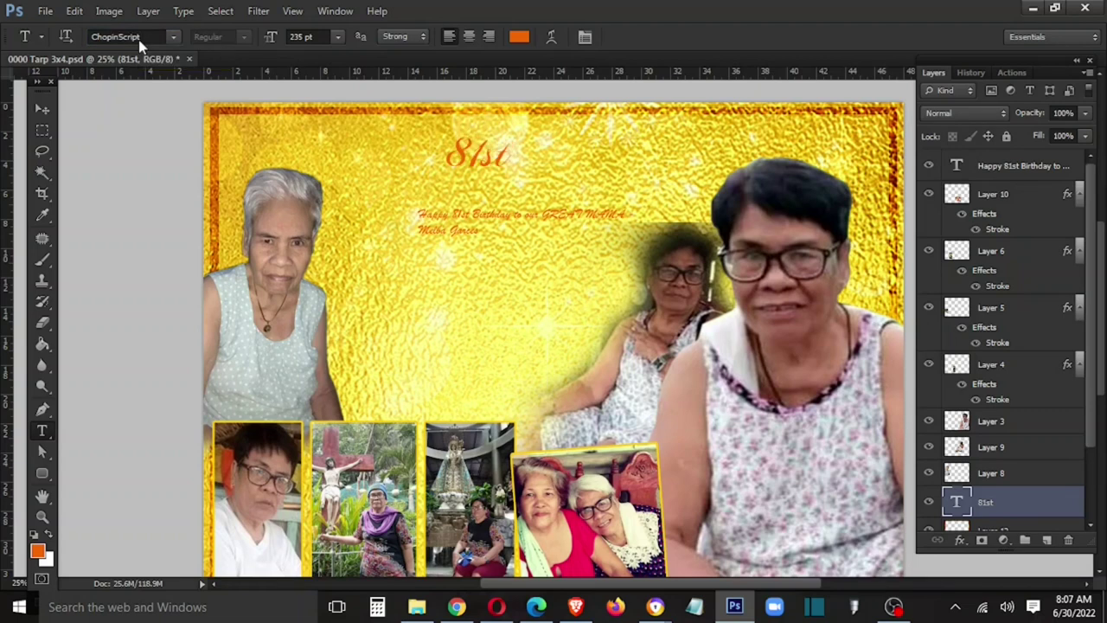
click(48, 108)
Give the 81st layer an orange Stroke layer style
right_click(1037, 512)
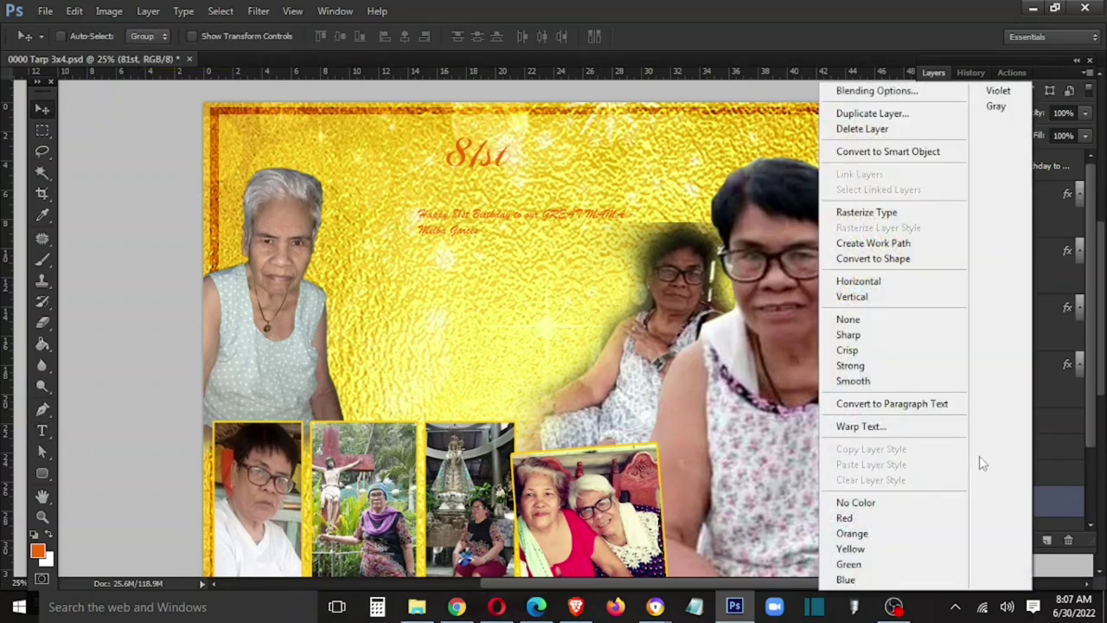
click(891, 92)
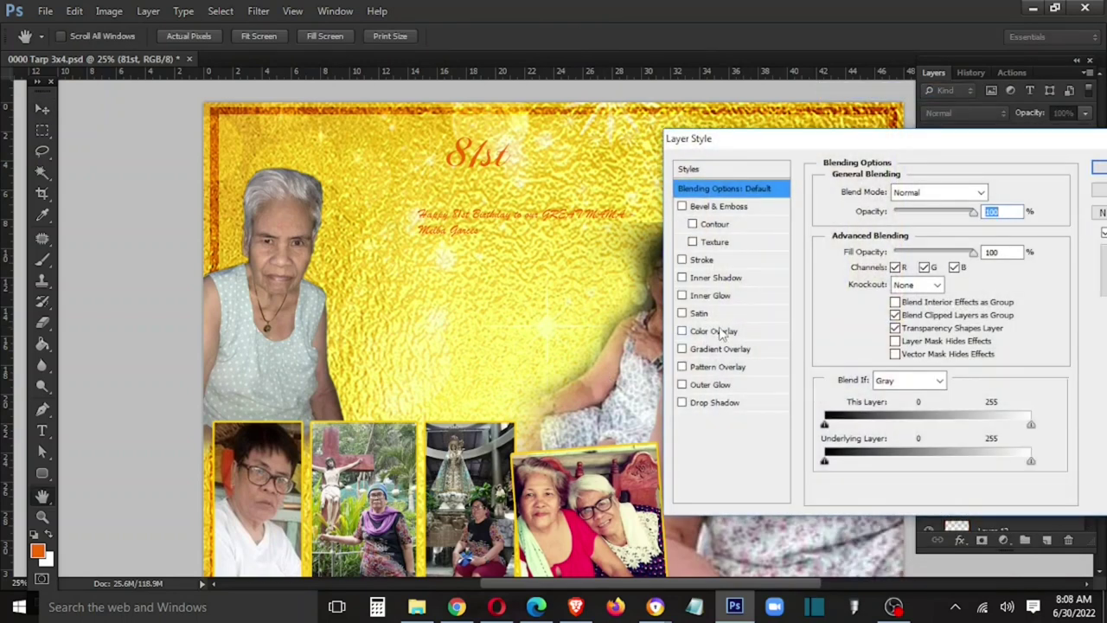
click(704, 259)
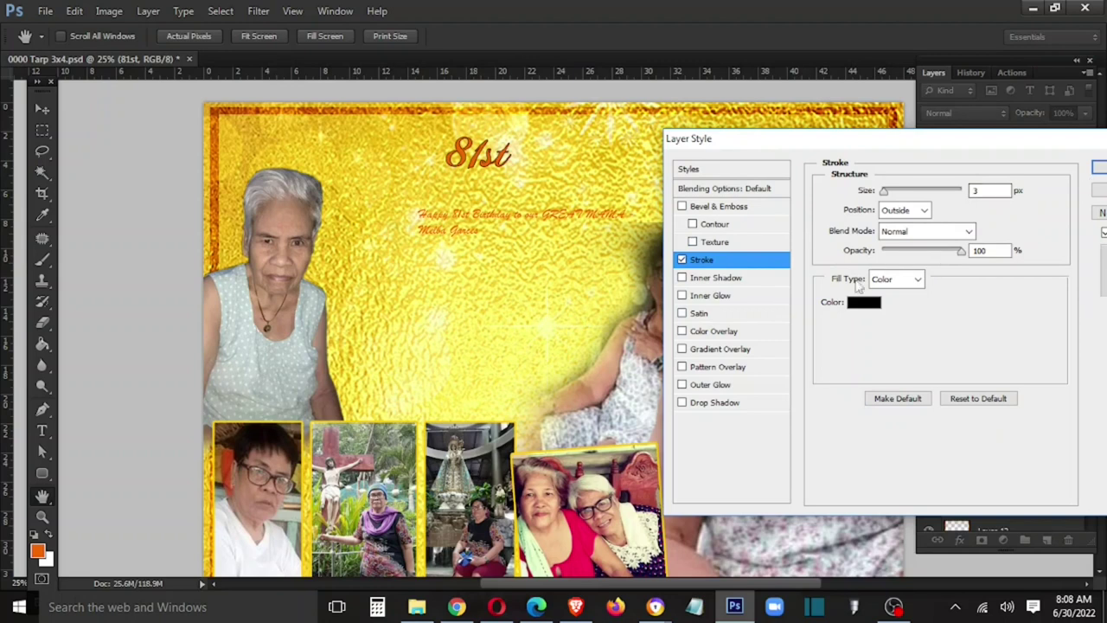
click(865, 302)
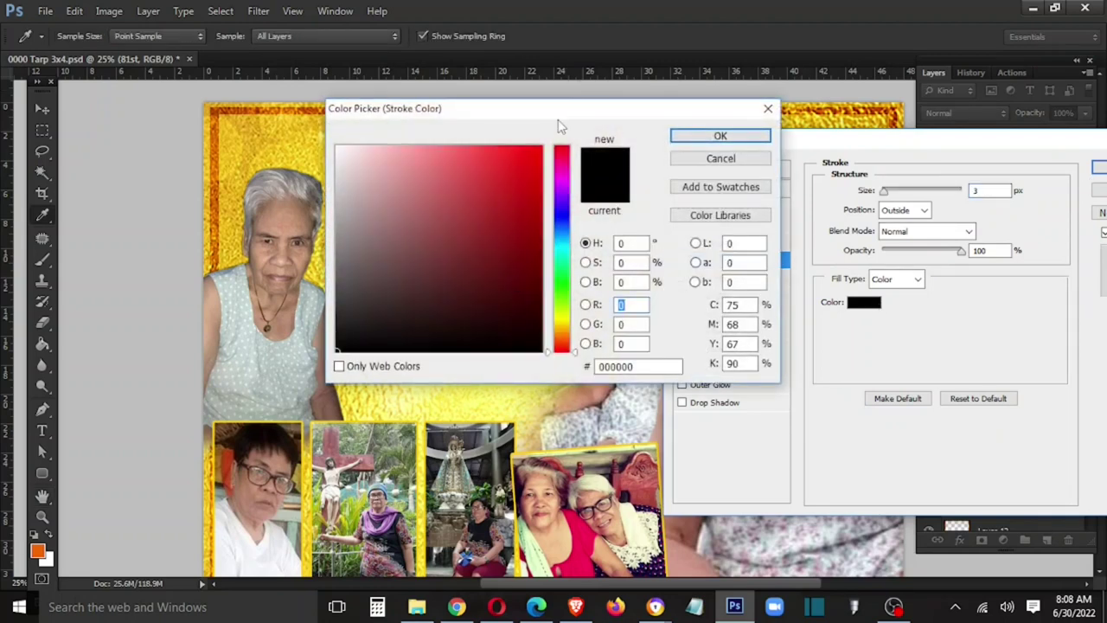
drag(558, 119, 505, 458)
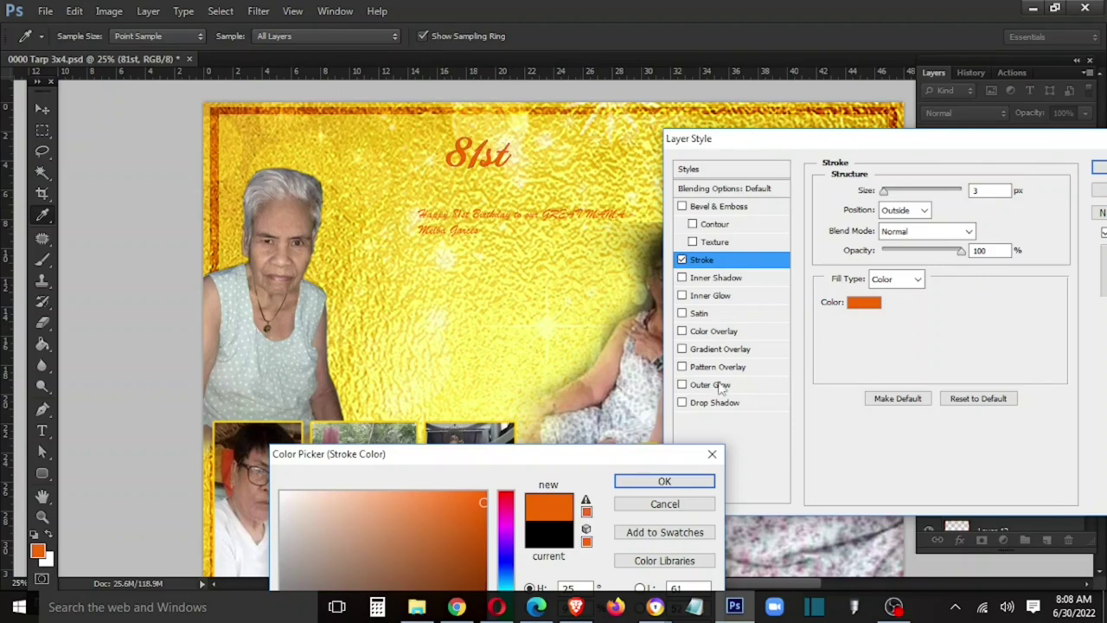
click(659, 481)
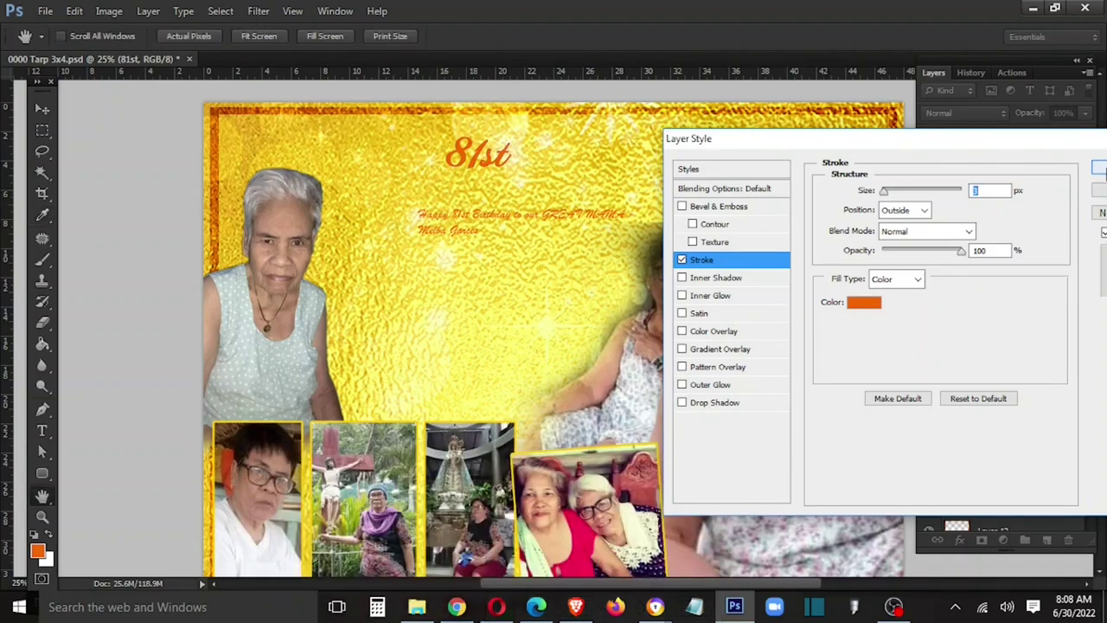
click(1101, 170)
Enlarge '81st' to about 172% and nudge it slightly up and right
key(ctrl+t)
drag(513, 186, 554, 235)
key(Return)
drag(533, 189, 546, 183)
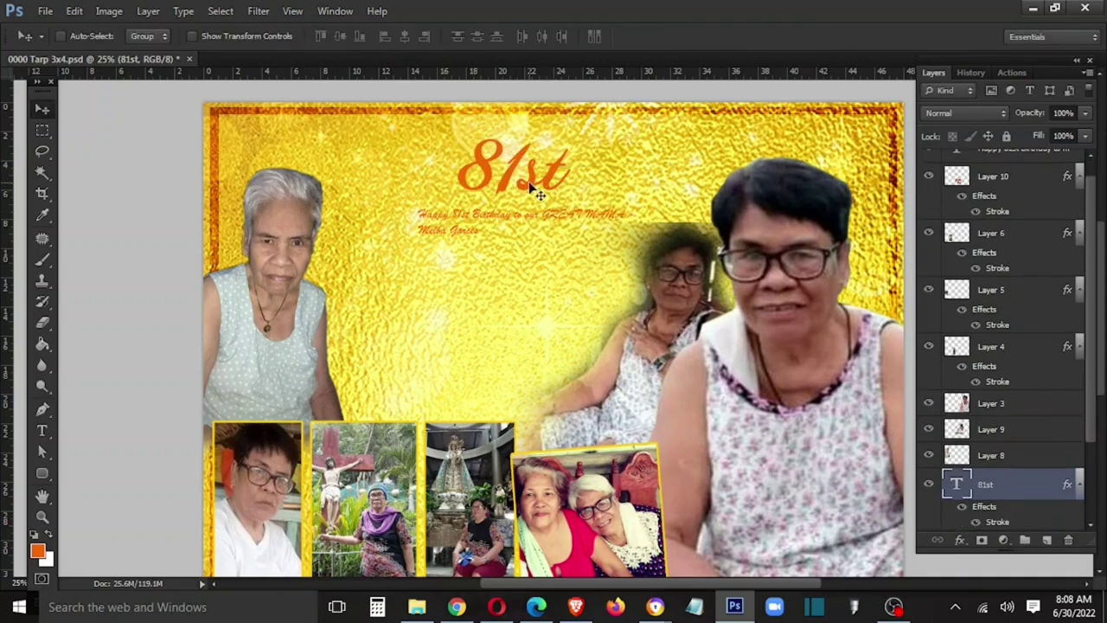
Alt-drag a copy of the greeting text lower and retype it as 'Happy'
right_click(509, 226)
drag(516, 223, 484, 301)
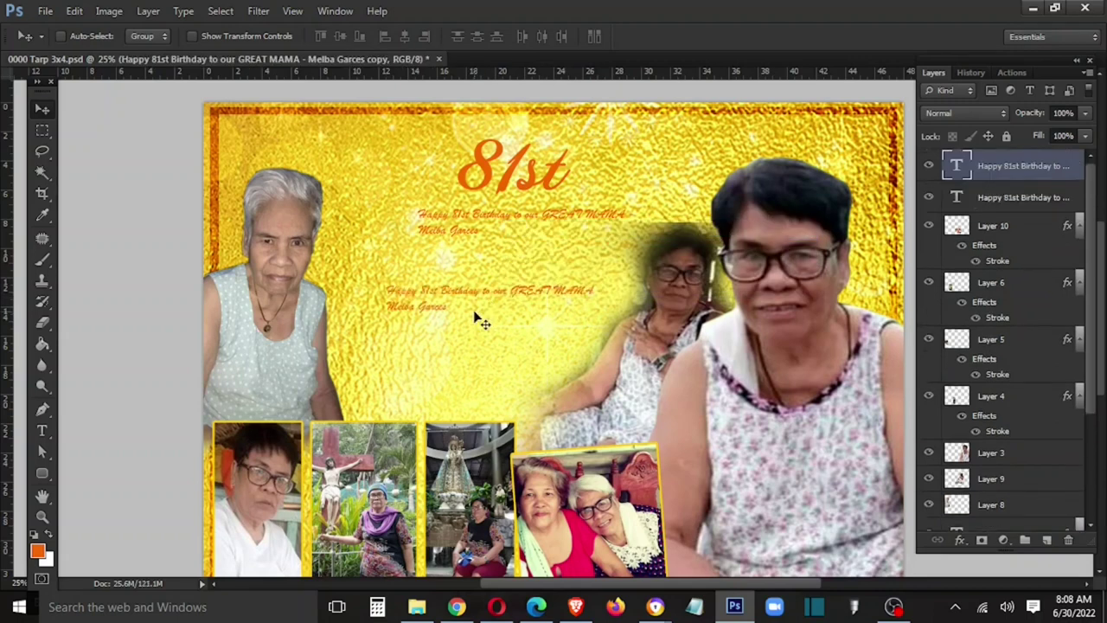
key(t)
click(465, 292)
key(ctrl+a)
text(Hap)
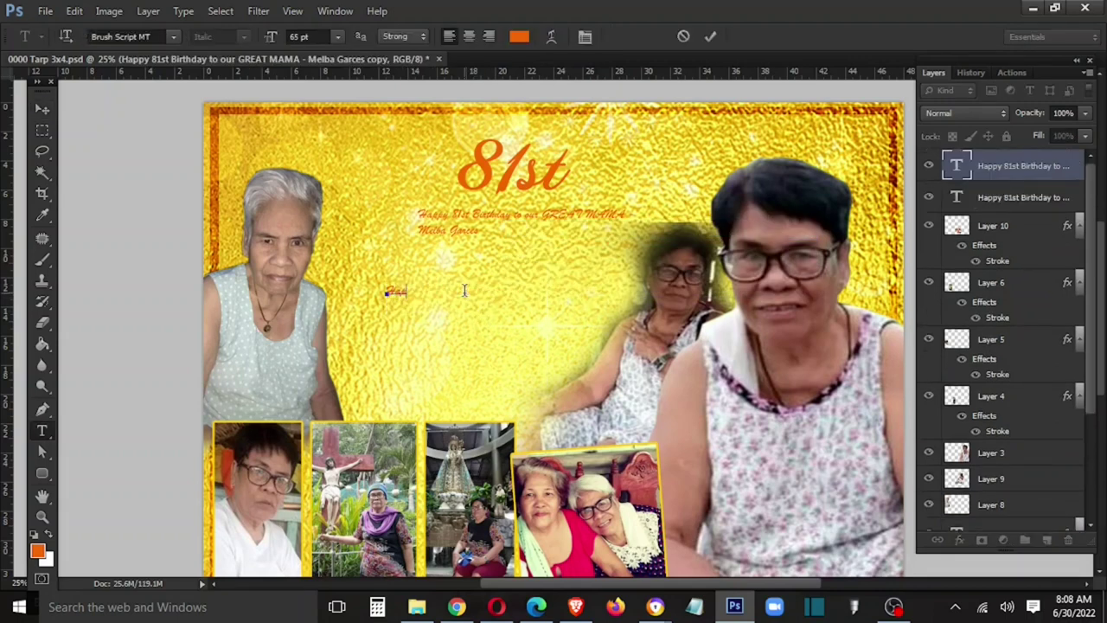
key(ctrl+Return)
right_click(1025, 168)
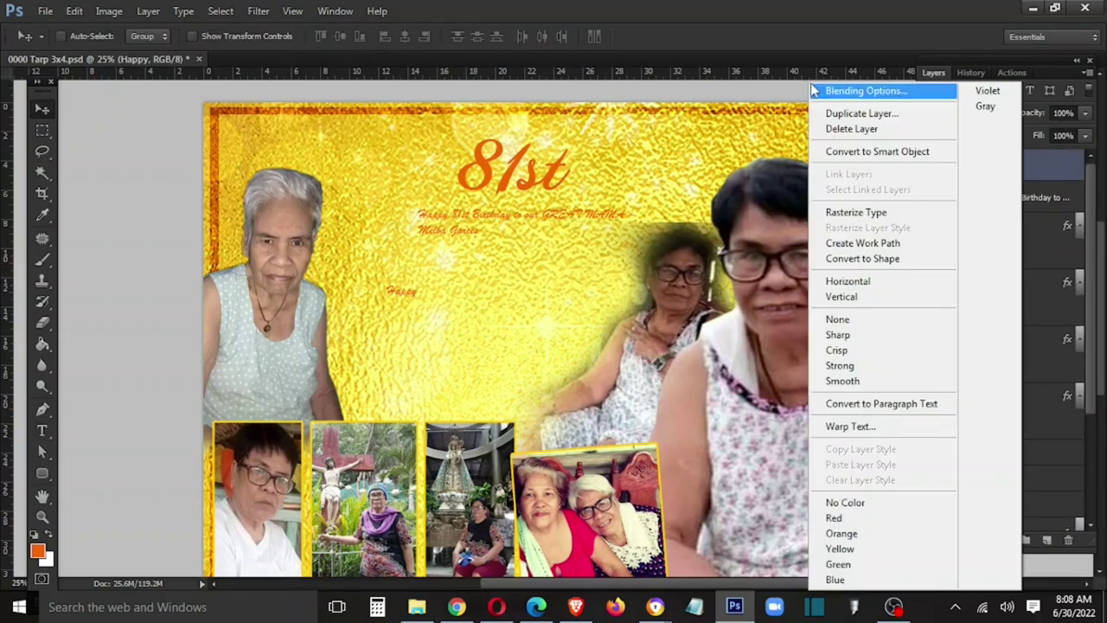
click(866, 89)
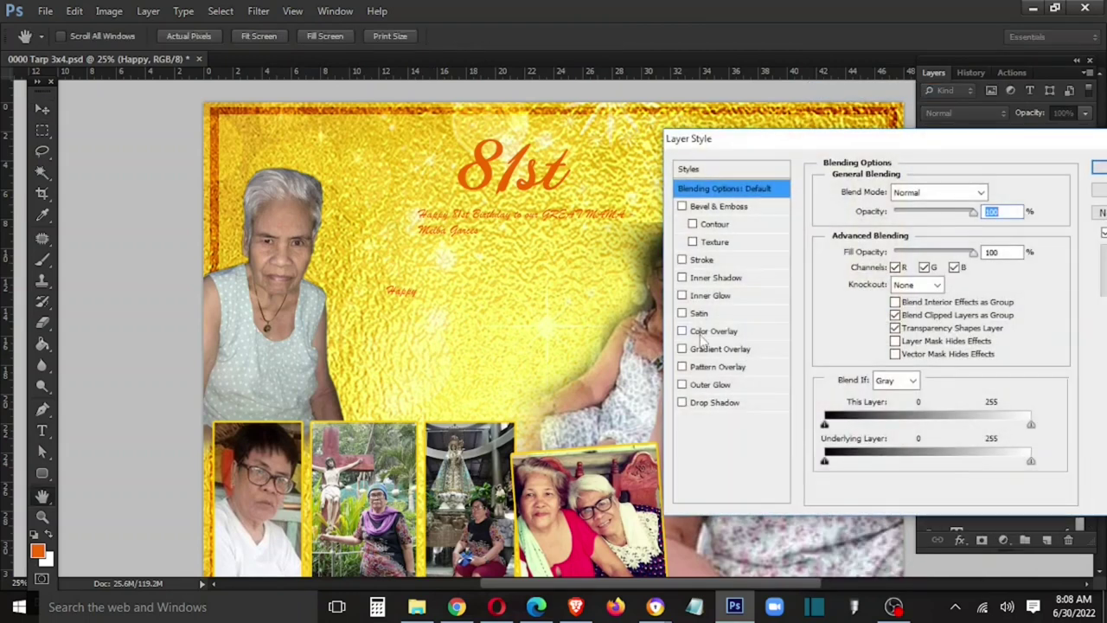
Give the Happy text a pure red Color Overlay
click(705, 332)
click(996, 192)
click(485, 493)
click(692, 484)
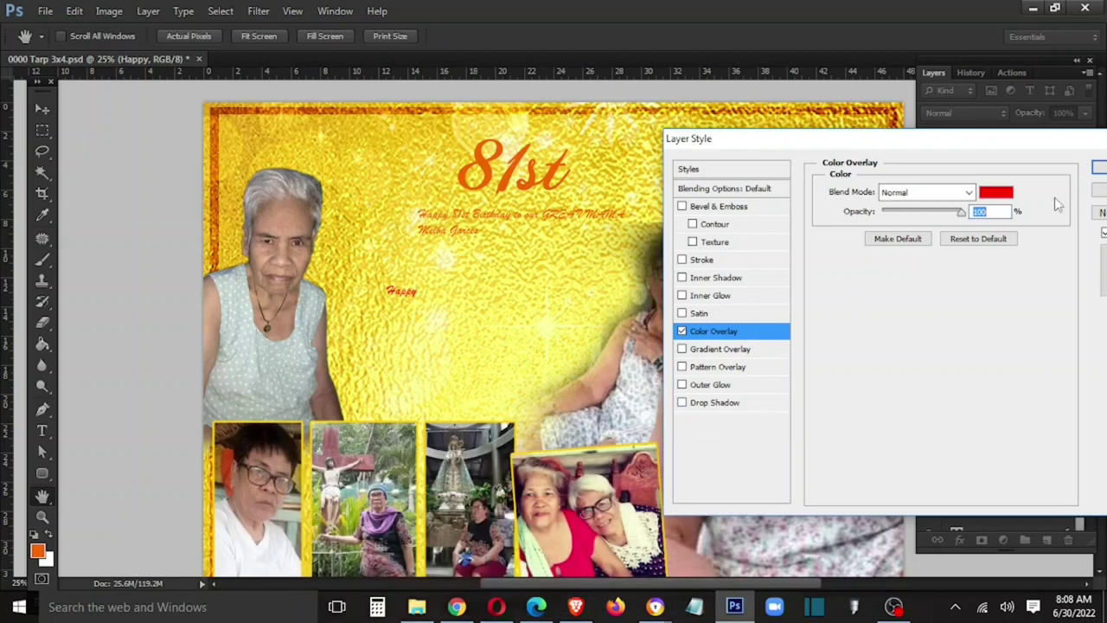
click(1099, 169)
Scale Happy to 6.861 inches wide and retype its copy as 'Birthday'
key(ctrl+t)
mouse_move(418, 297)
mouse_down()
mouse_move(476, 359)
mouse_move(460, 344)
mouse_move(417, 145)
mouse_move(425, 185)
mouse_move(640, 176)
mouse_up()
key(Return)
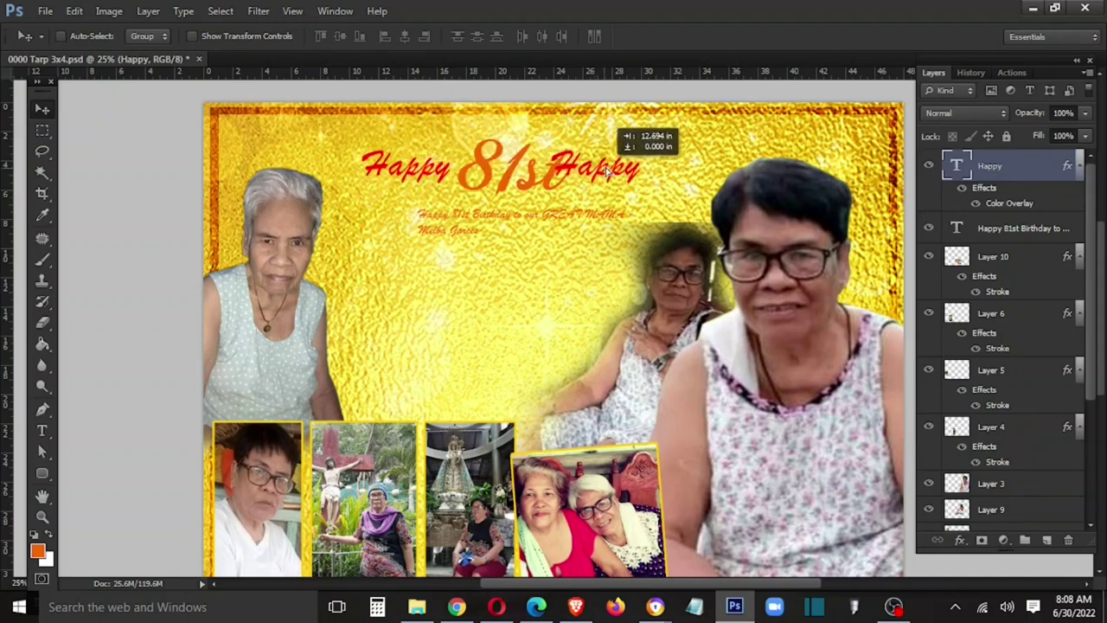
key(t)
click(641, 173)
key(ctrl+a)
text(B)
key(ctrl+Return)
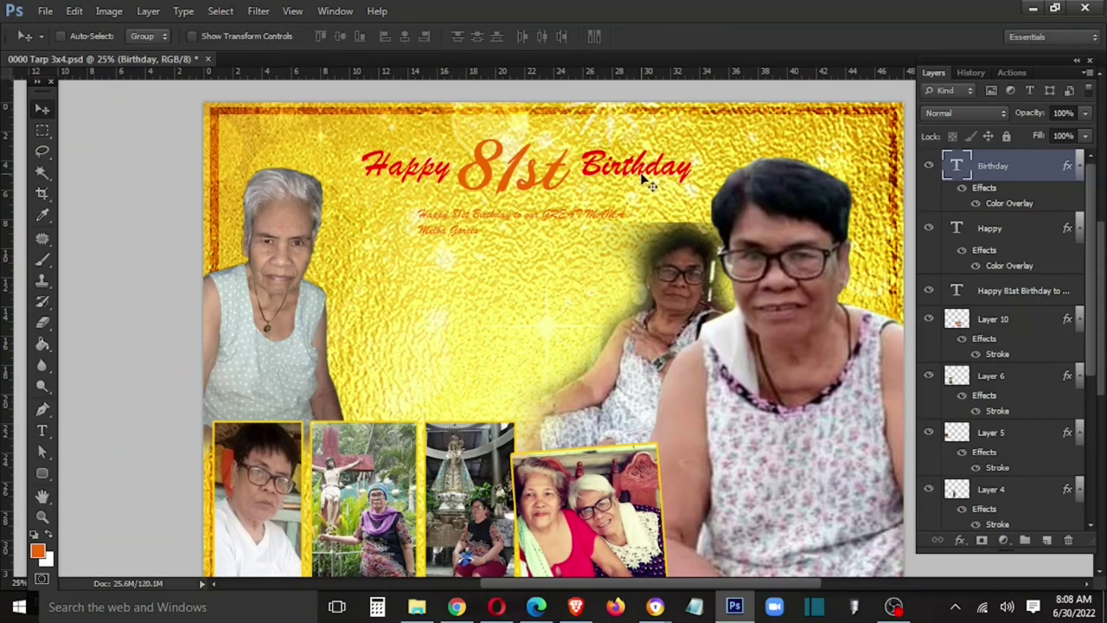
key(v)
Copy the name line from the greeting and paste it as a new text layer
key(t)
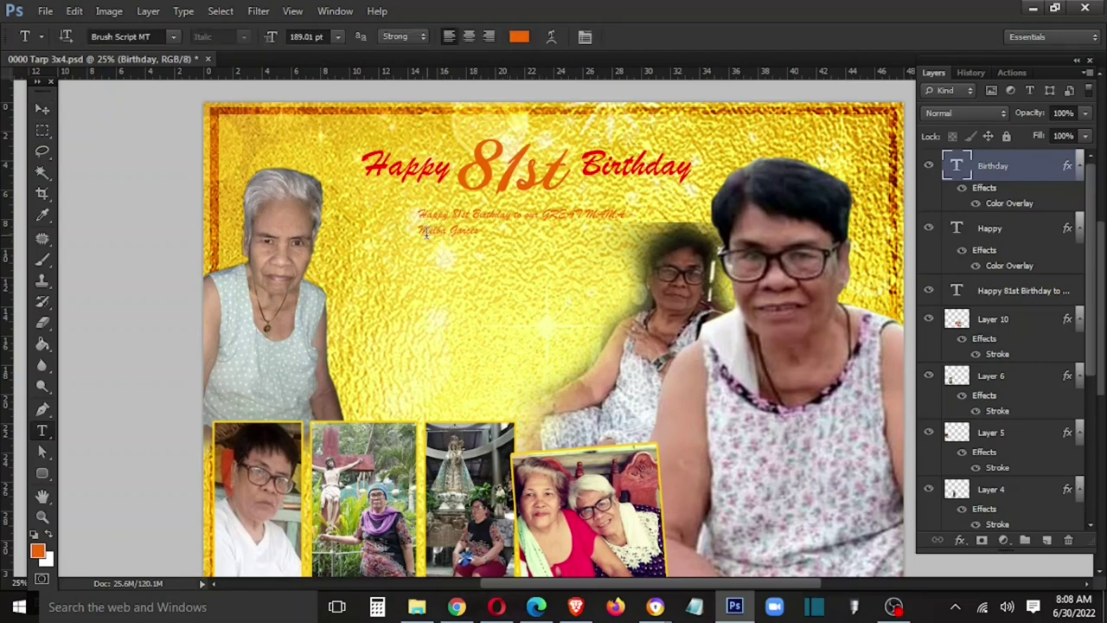
drag(422, 231, 475, 247)
key(ctrl+c)
click(474, 249)
click(437, 320)
key(ctrl+v)
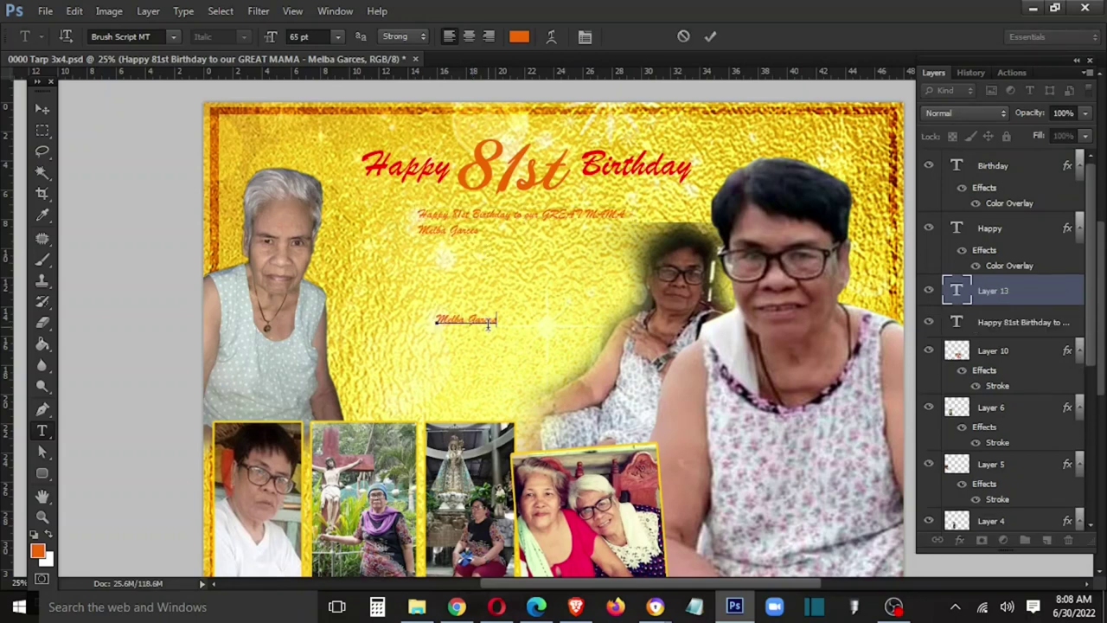
key(ctrl+Return)
double_click(477, 320)
Set the name in ChopinScript and scale it up across the middle
click(124, 36)
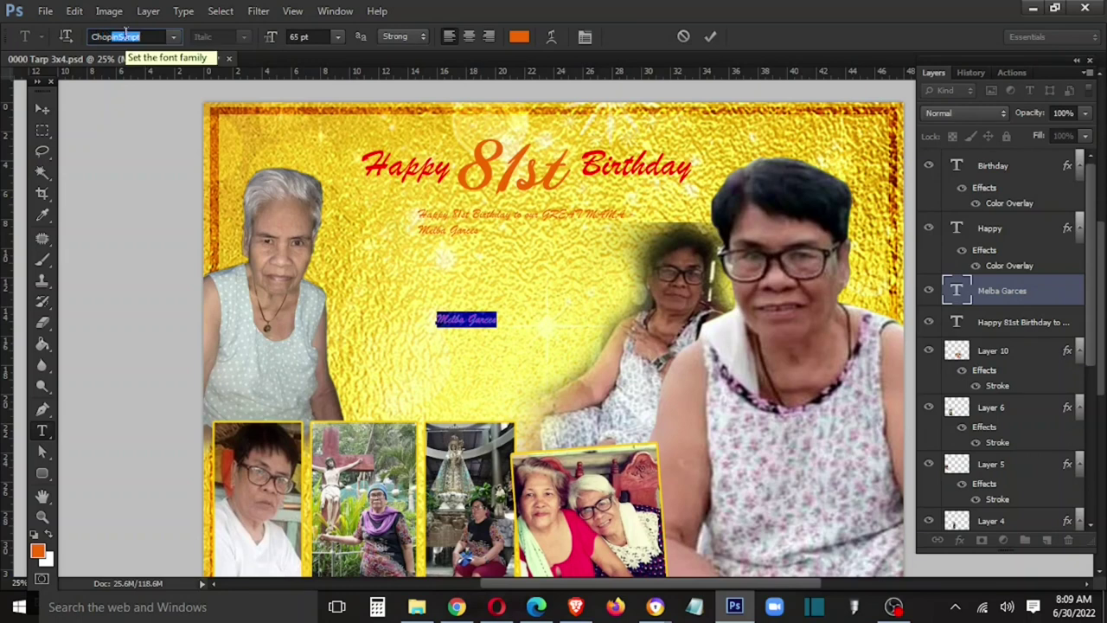
key(Return)
key(BackSpace)
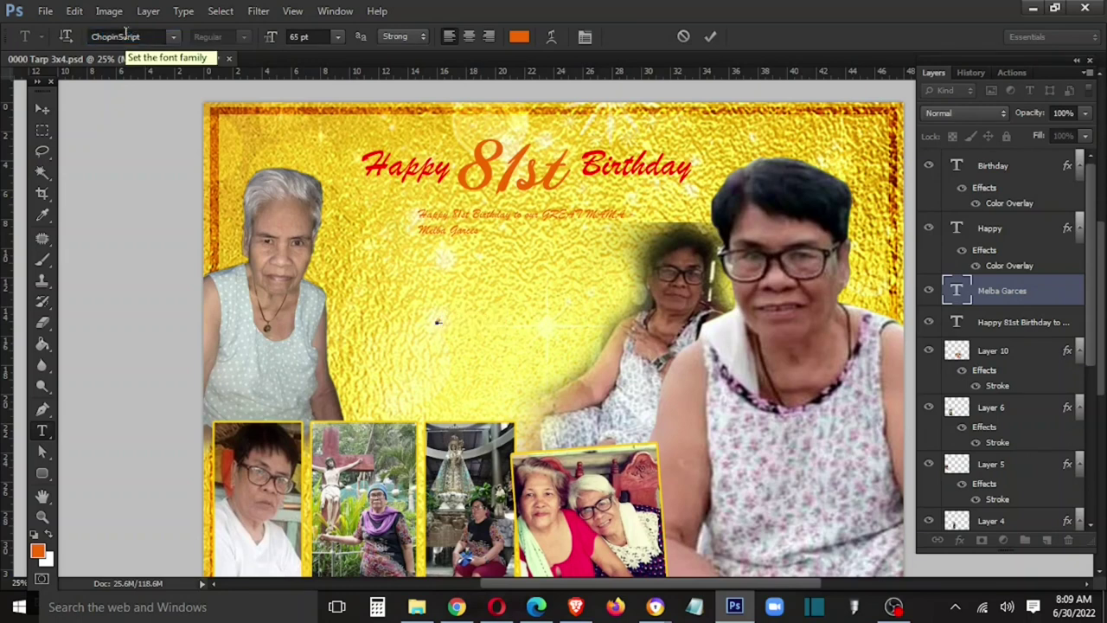
key(ctrl+z)
key(ctrl+Return)
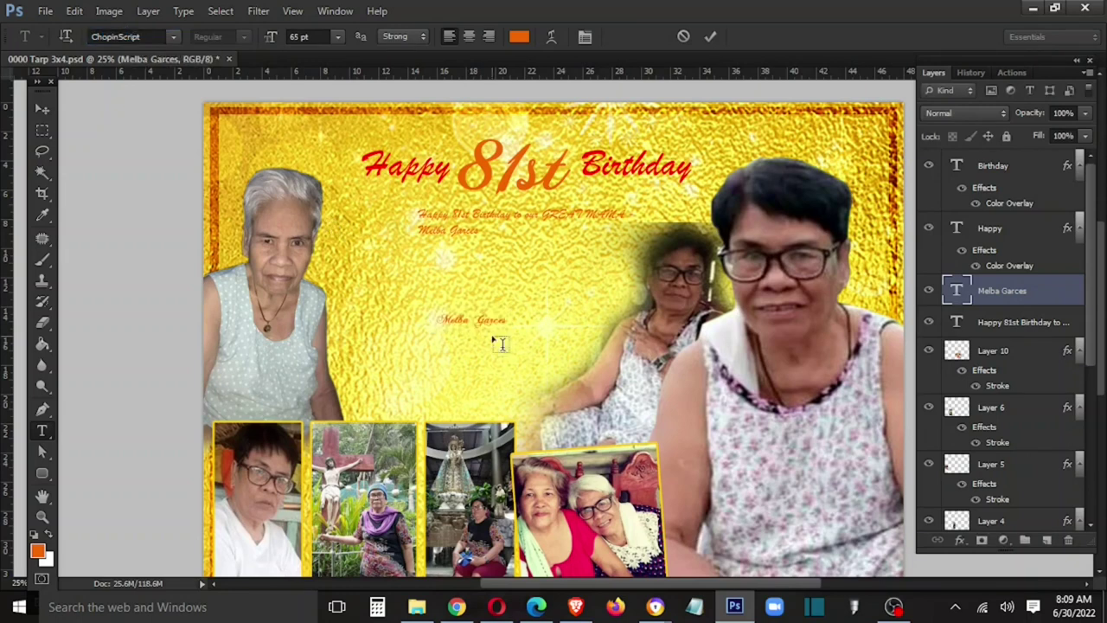
key(ctrl+t)
drag(510, 313, 627, 263)
key(Return)
Erase the gold layer and the seated woman's photo edges with a soft 23% Eraser
key(v)
right_click(667, 265)
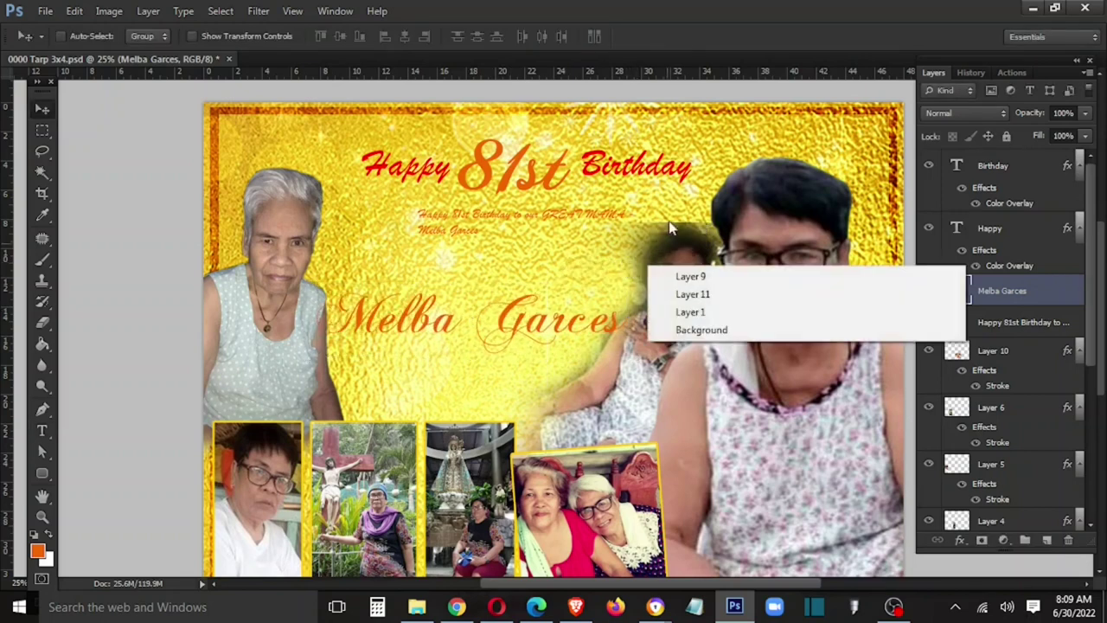
click(683, 254)
key(e)
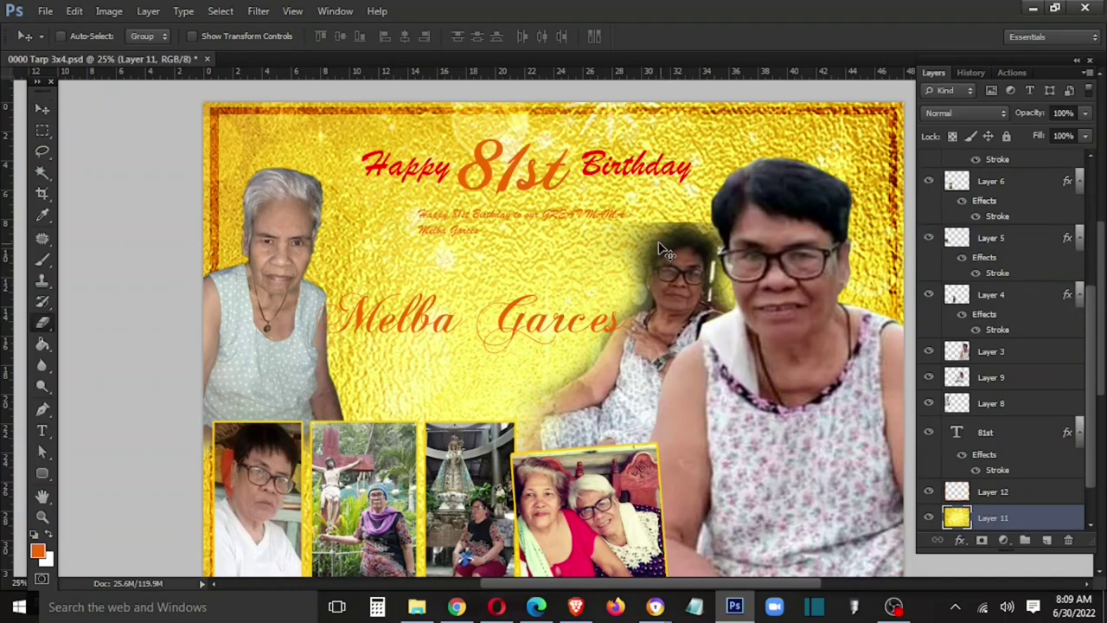
drag(657, 238, 635, 213)
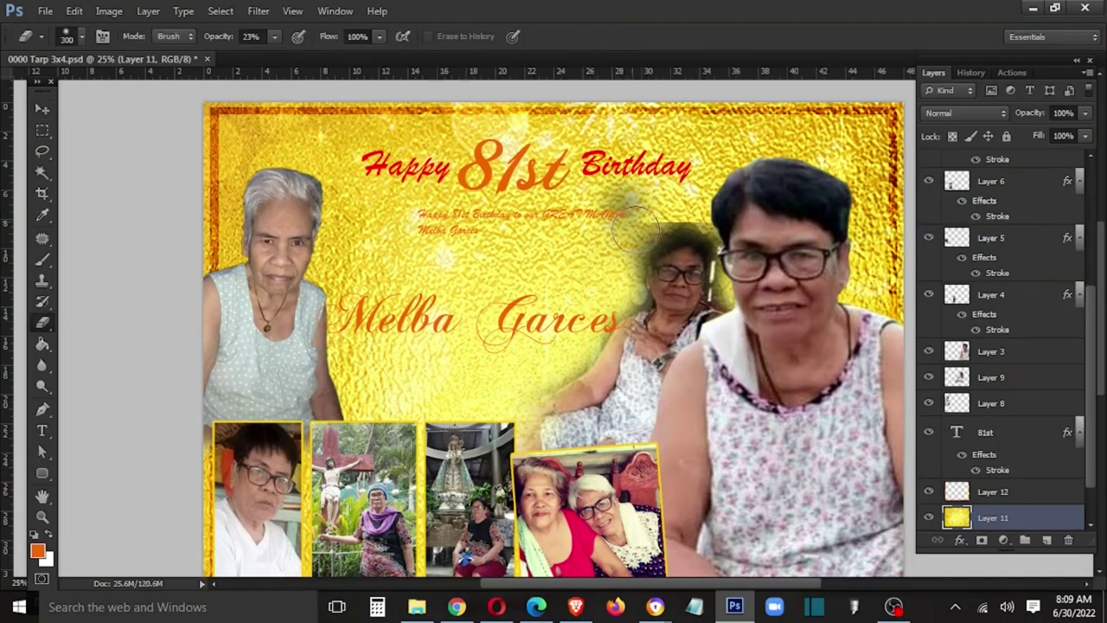
key(alt+period)
key(v)
right_click(679, 284)
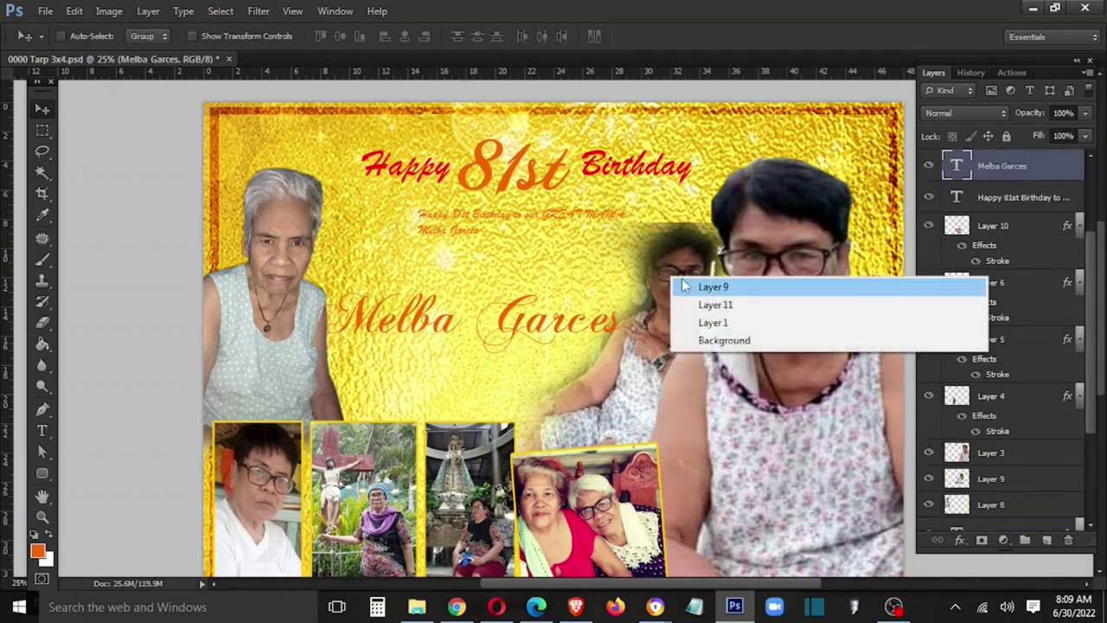
click(688, 286)
key(e)
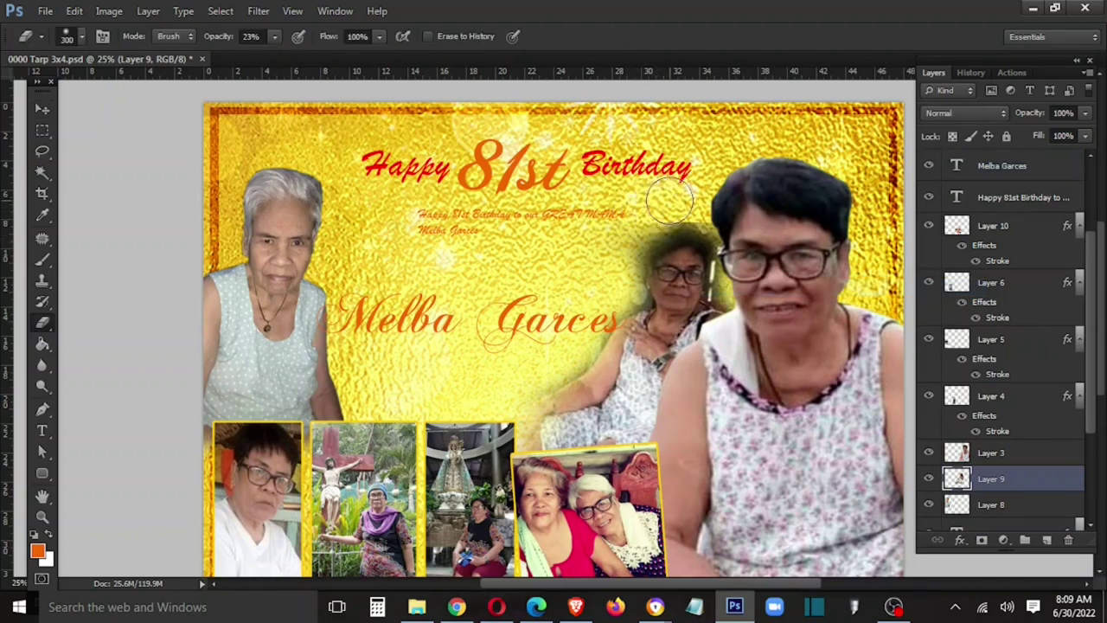
drag(671, 201, 725, 216)
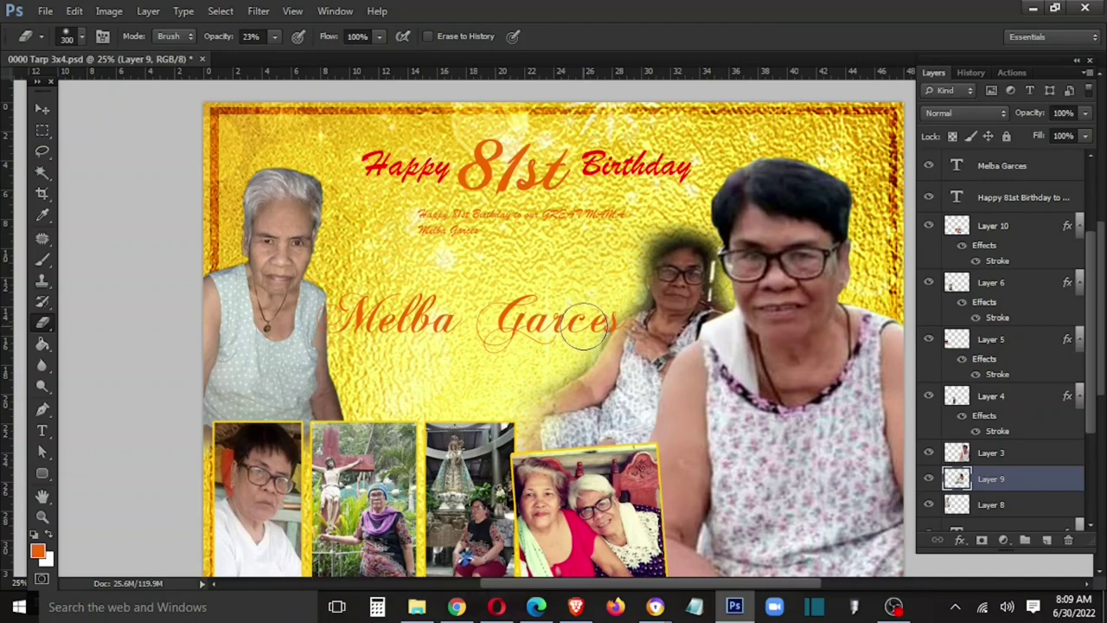
Set the seated woman's photo layer to 80% opacity and nudge it slightly right
key(v)
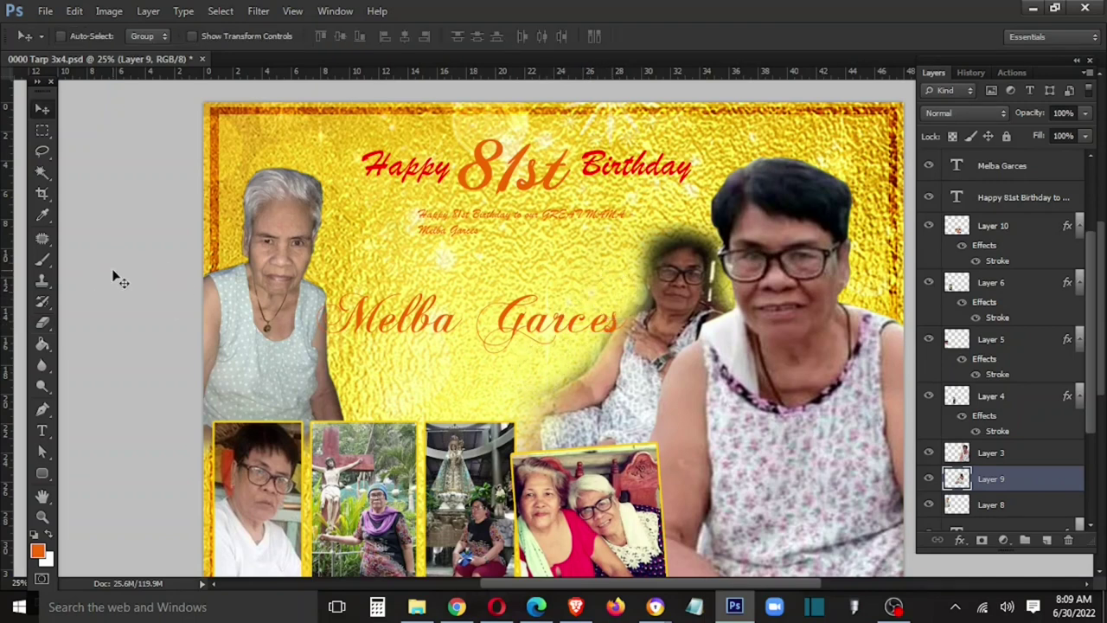
key(8)
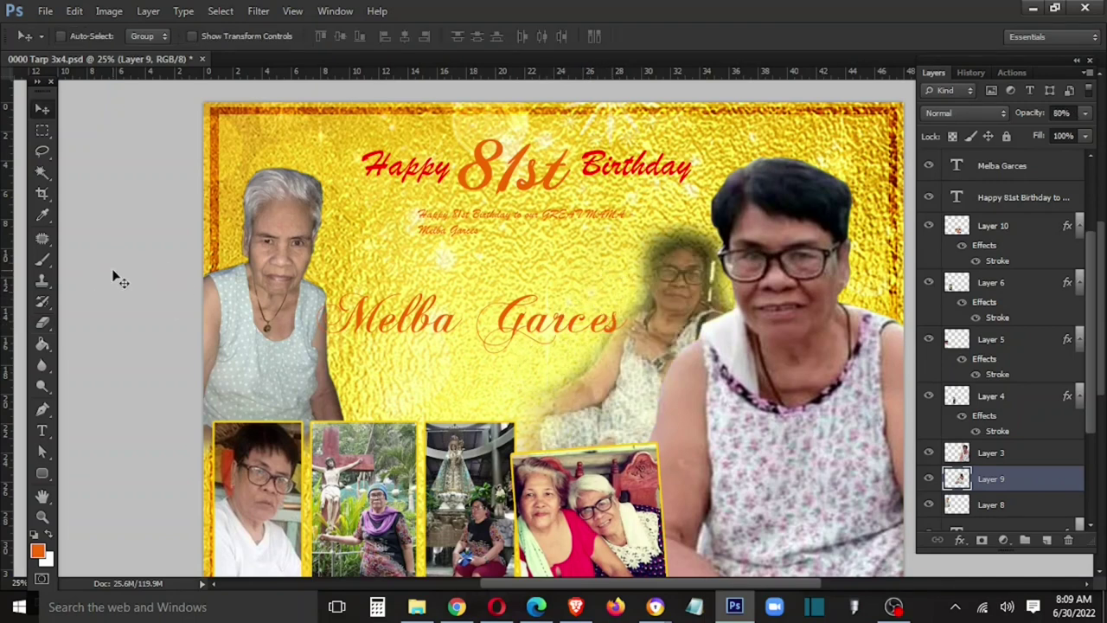
right_click(650, 298)
click(680, 311)
drag(680, 321, 695, 322)
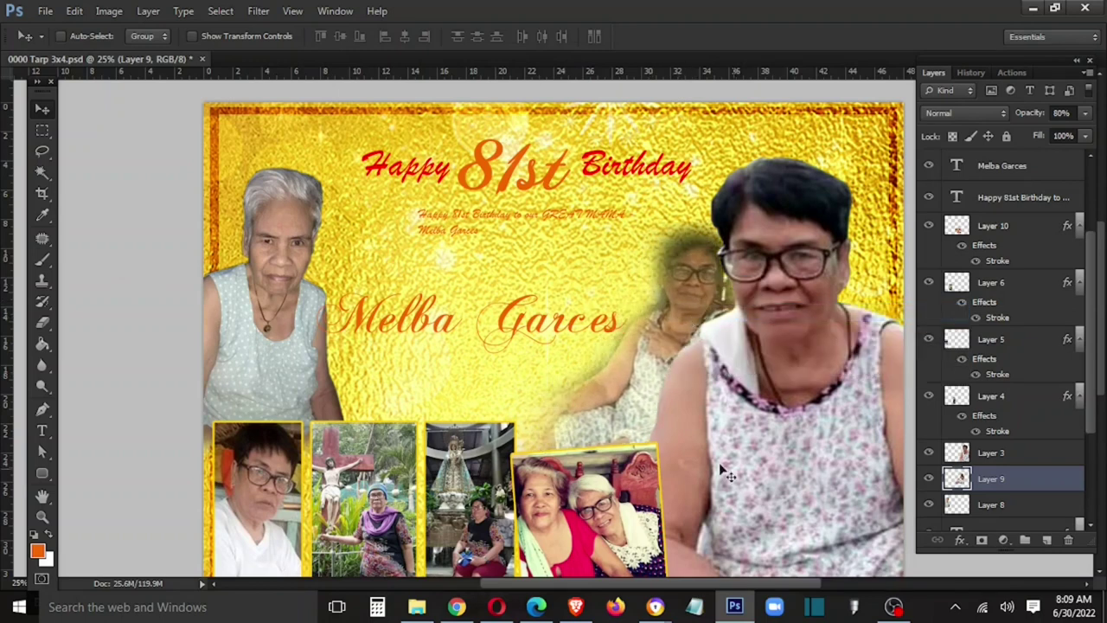
Nudge the name slightly right and copy the 81st text's layer style
right_click(558, 327)
click(584, 329)
drag(584, 328, 599, 333)
right_click(561, 183)
click(571, 182)
right_click(1019, 481)
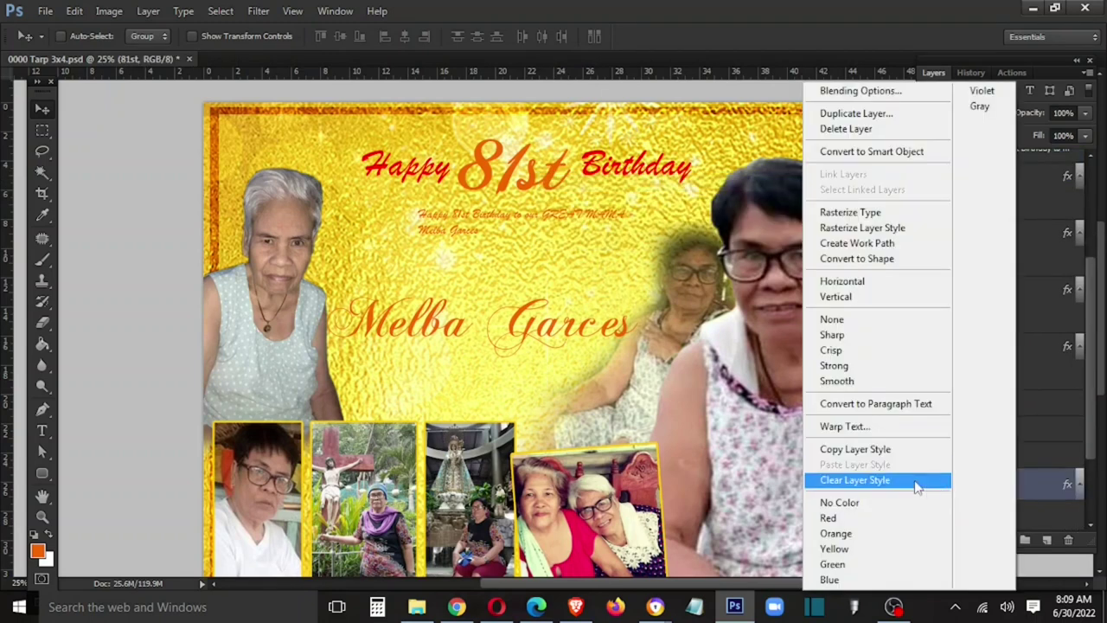
click(919, 450)
Paste the 81st style onto the honoree's name, then enlarge it and move it lower
right_click(507, 319)
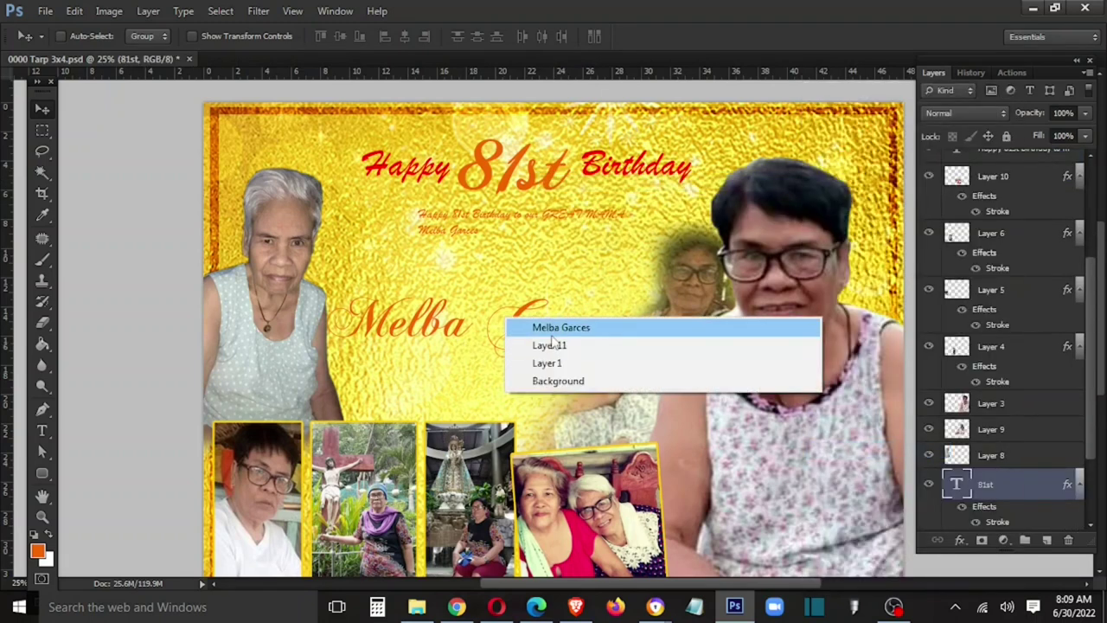
click(556, 328)
right_click(997, 173)
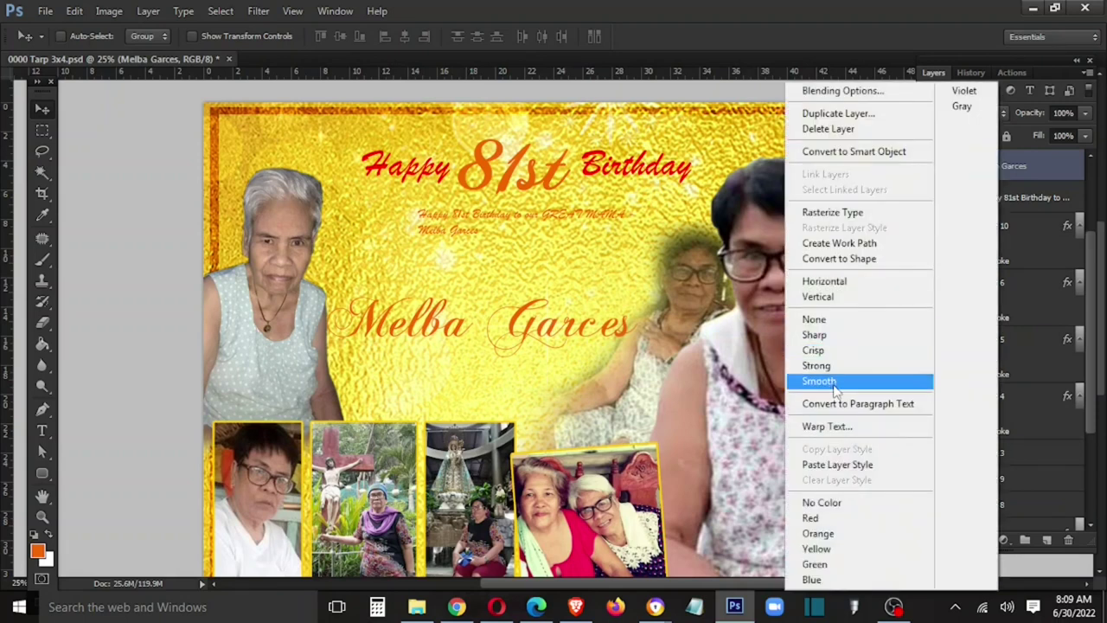
click(838, 465)
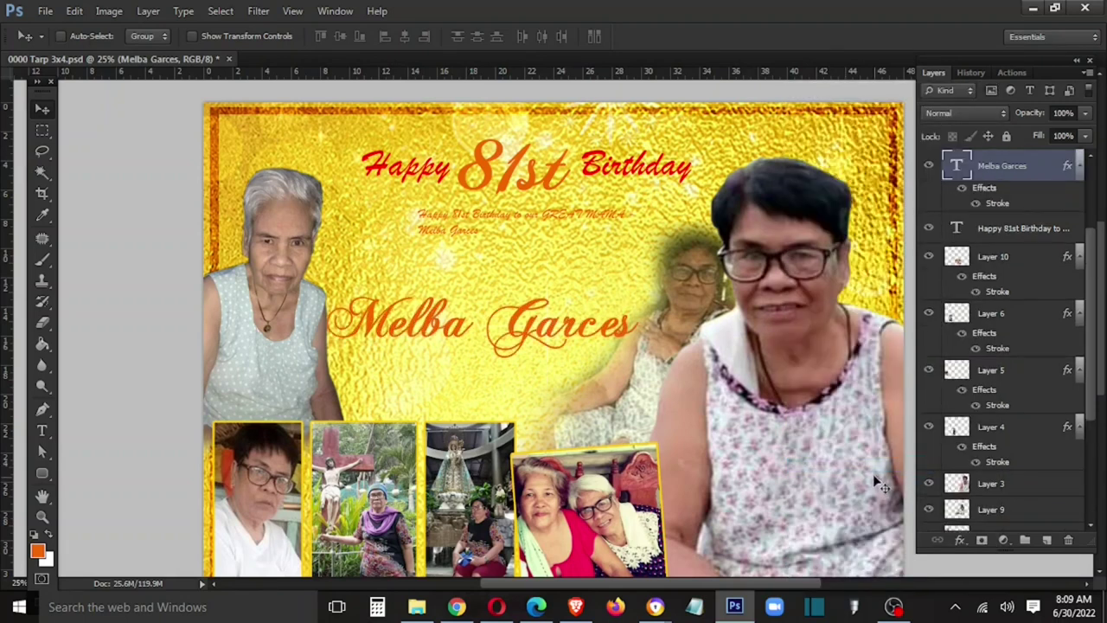
mouse_move(570, 344)
mouse_down()
mouse_move(530, 383)
mouse_move(659, 340)
mouse_up()
key(ctrl+t)
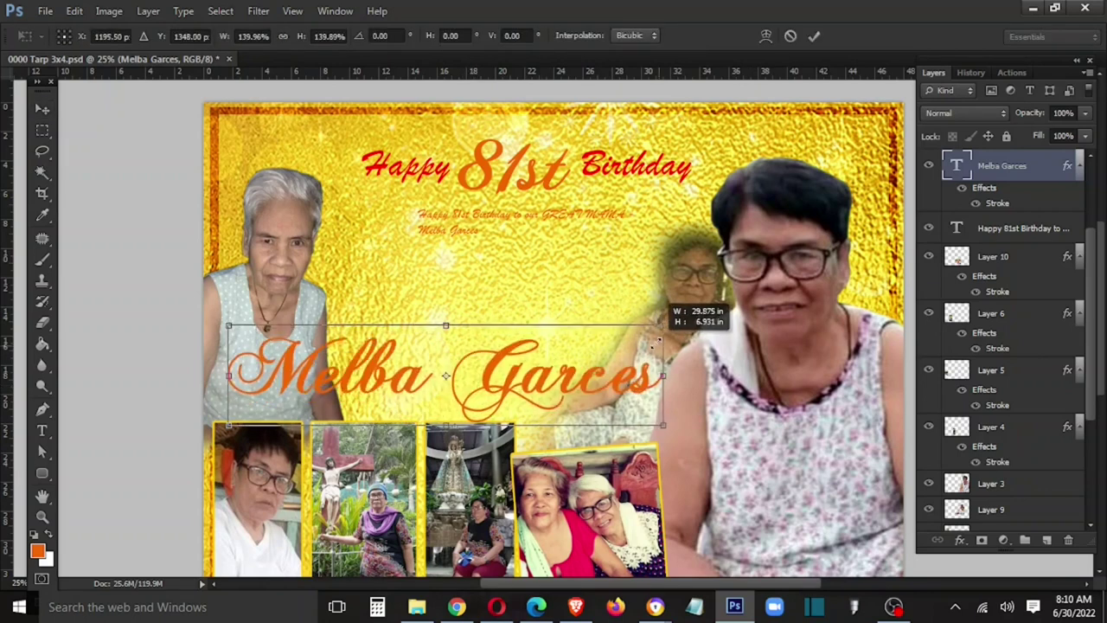
key(Return)
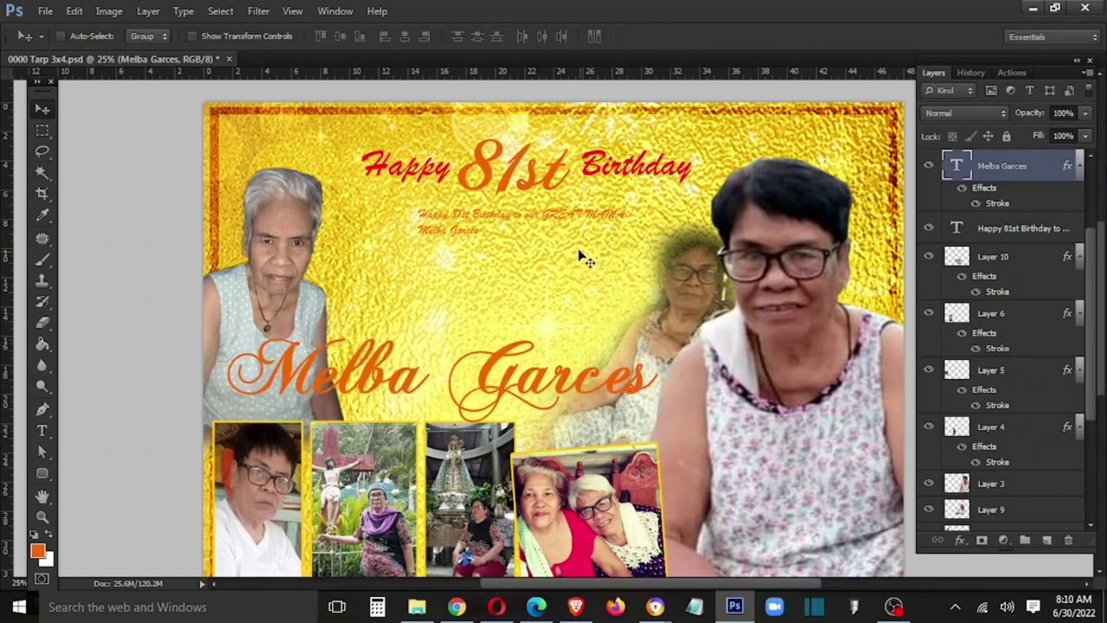
Delete the small dedication text layer
right_click(541, 213)
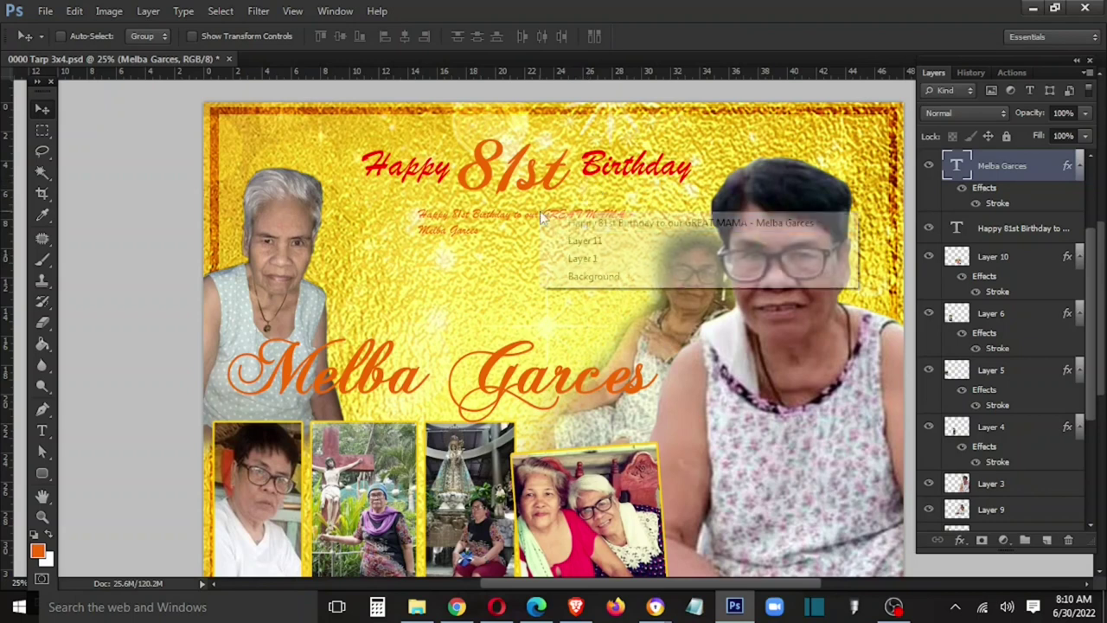
click(558, 222)
key(Delete)
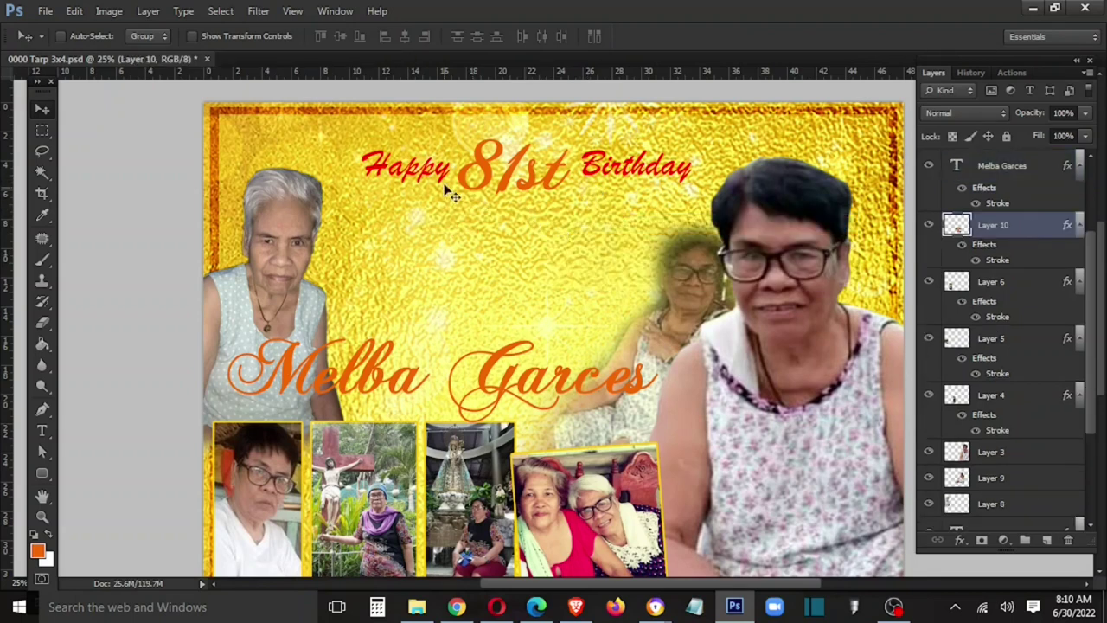
Turn off the Satin effect in the Happy text's layer style
right_click(423, 177)
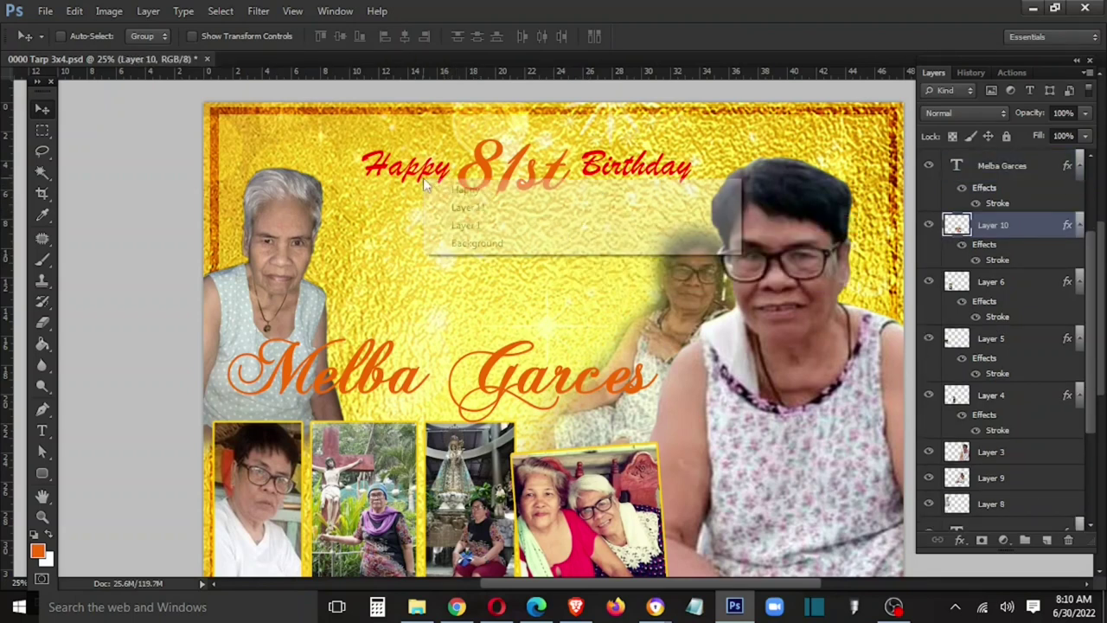
click(450, 188)
right_click(1002, 169)
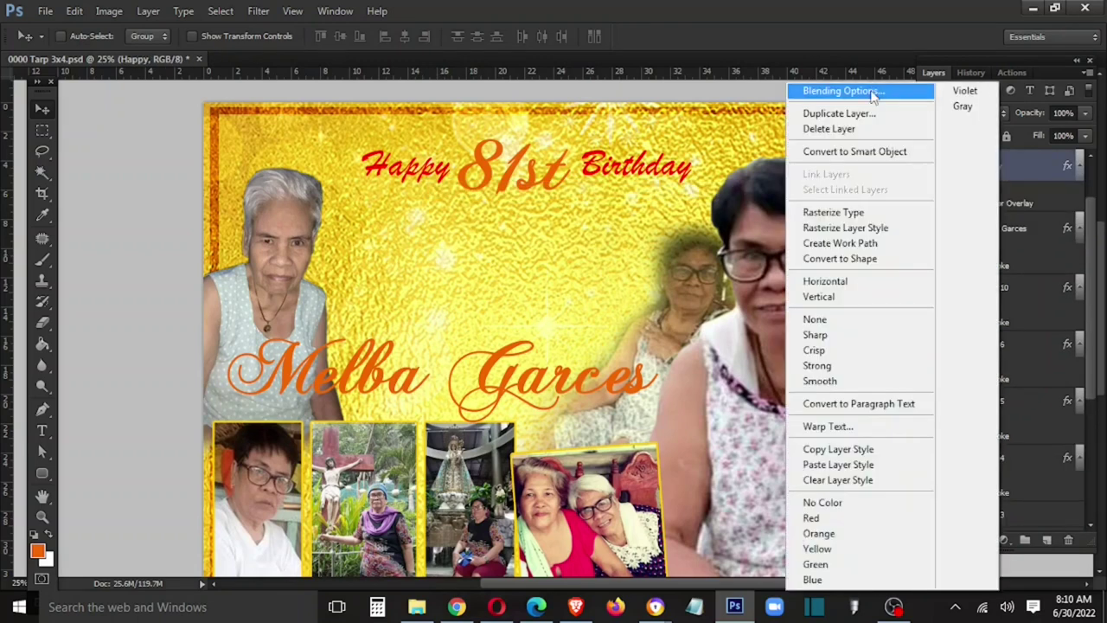
click(884, 92)
click(699, 313)
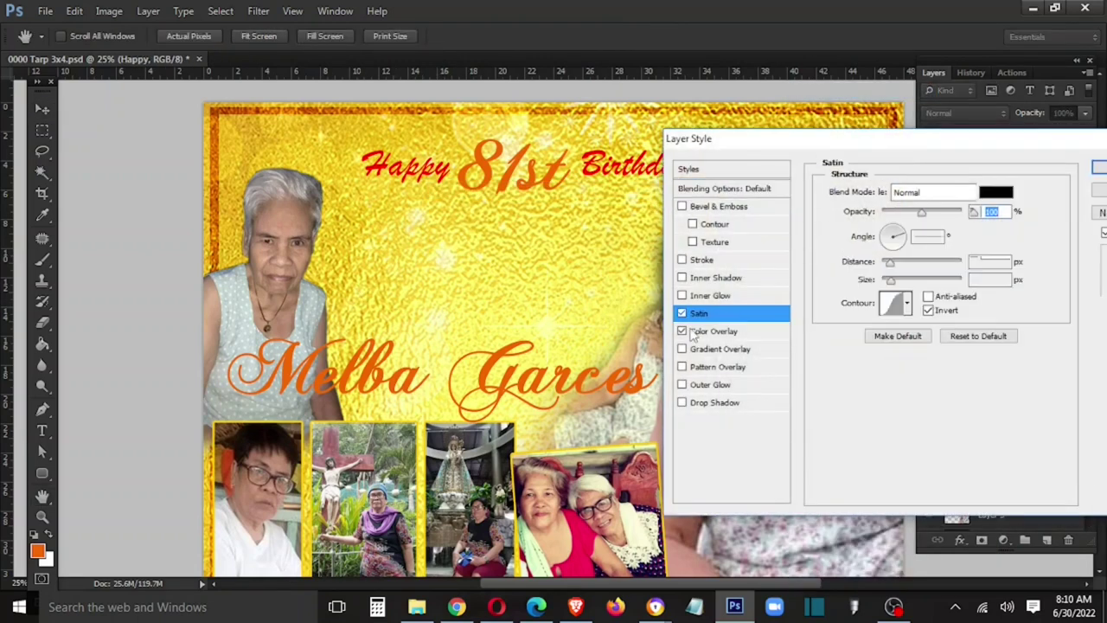
click(682, 314)
Add a thickened white stroke outline to Happy and apply it
click(703, 259)
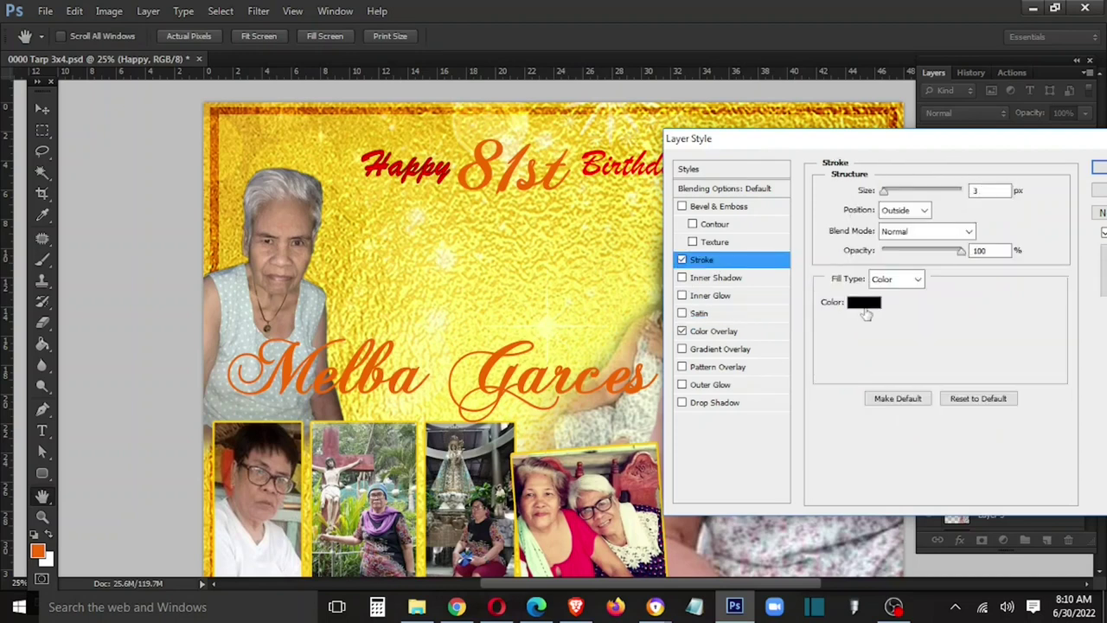
click(863, 302)
drag(416, 499, 220, 457)
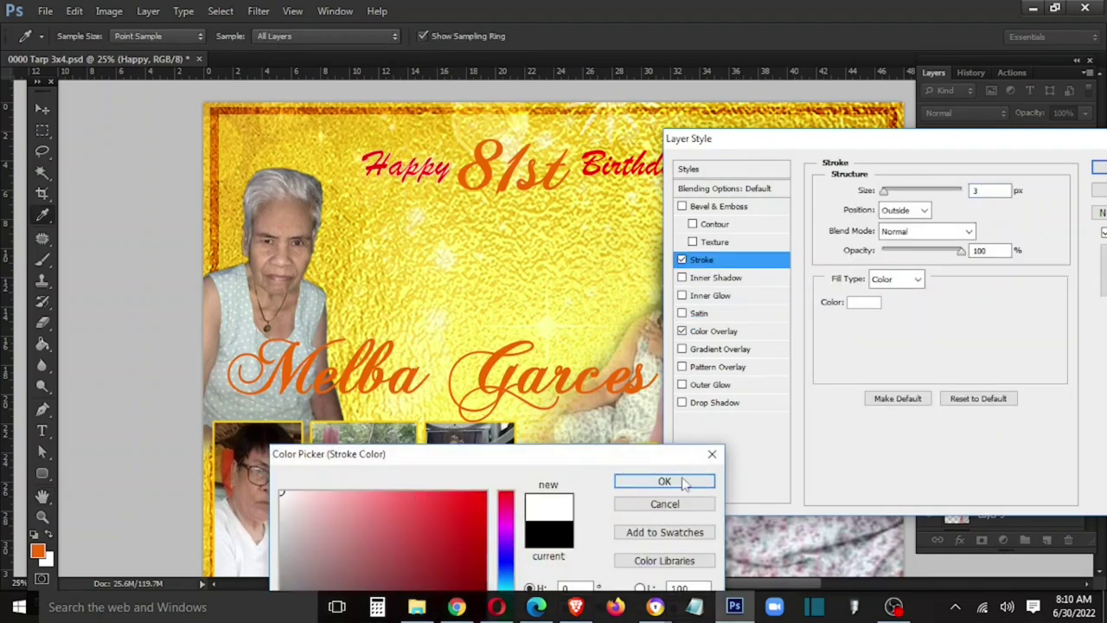
click(665, 482)
drag(884, 192, 889, 192)
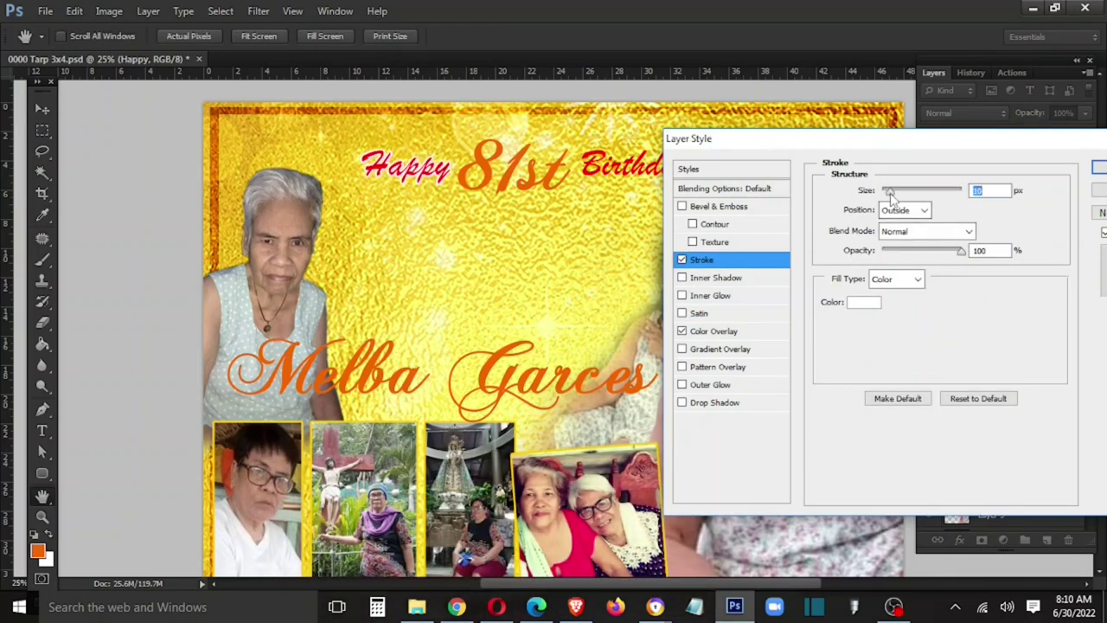
click(1099, 168)
Copy Happy's layer style and paste it onto the Birthday text
right_click(1038, 181)
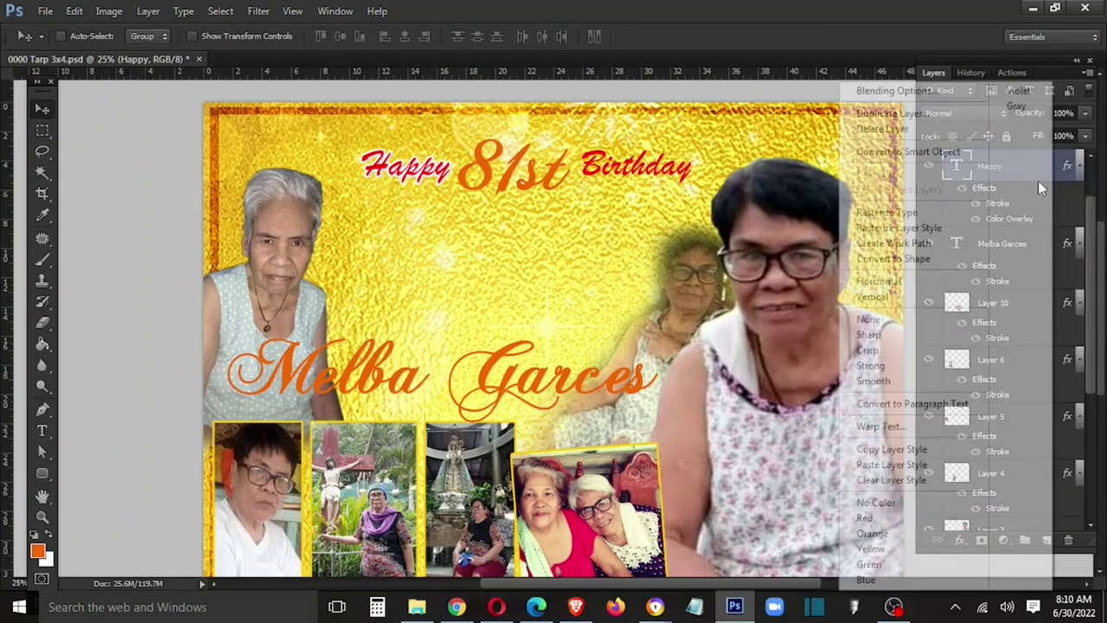
click(891, 449)
right_click(634, 203)
click(661, 185)
right_click(993, 169)
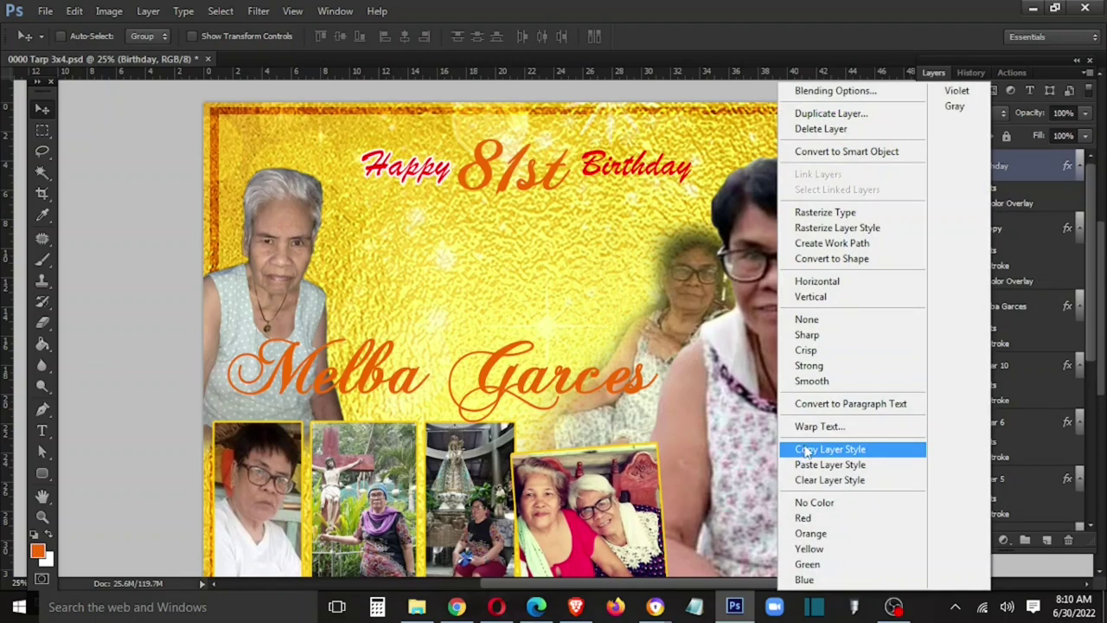
click(818, 465)
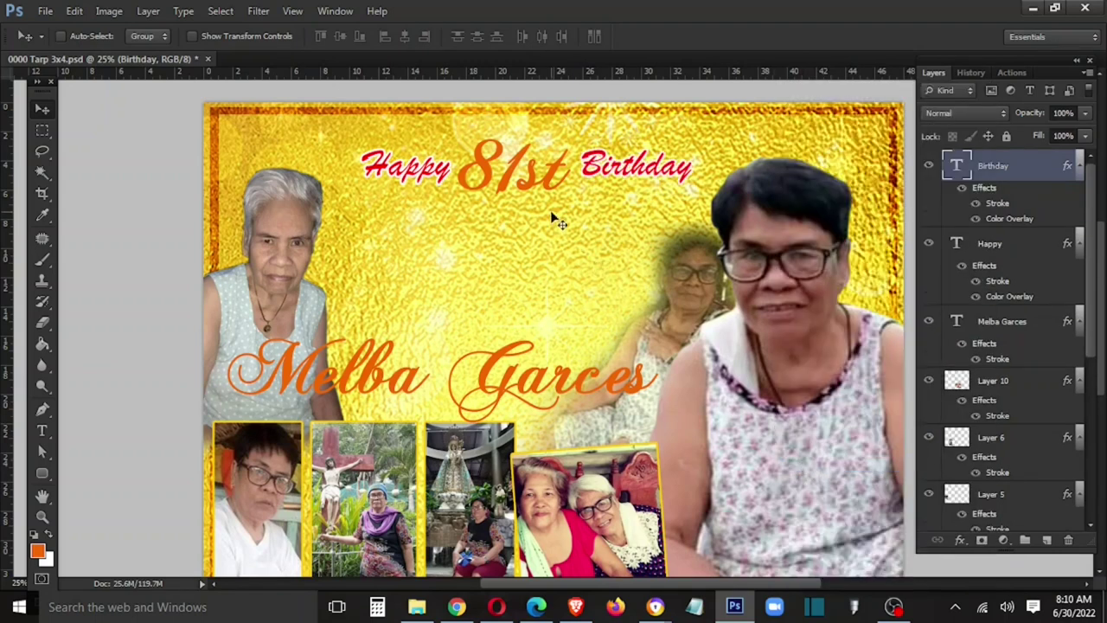
Add a 'Great Mama' text line below the heading
key(t)
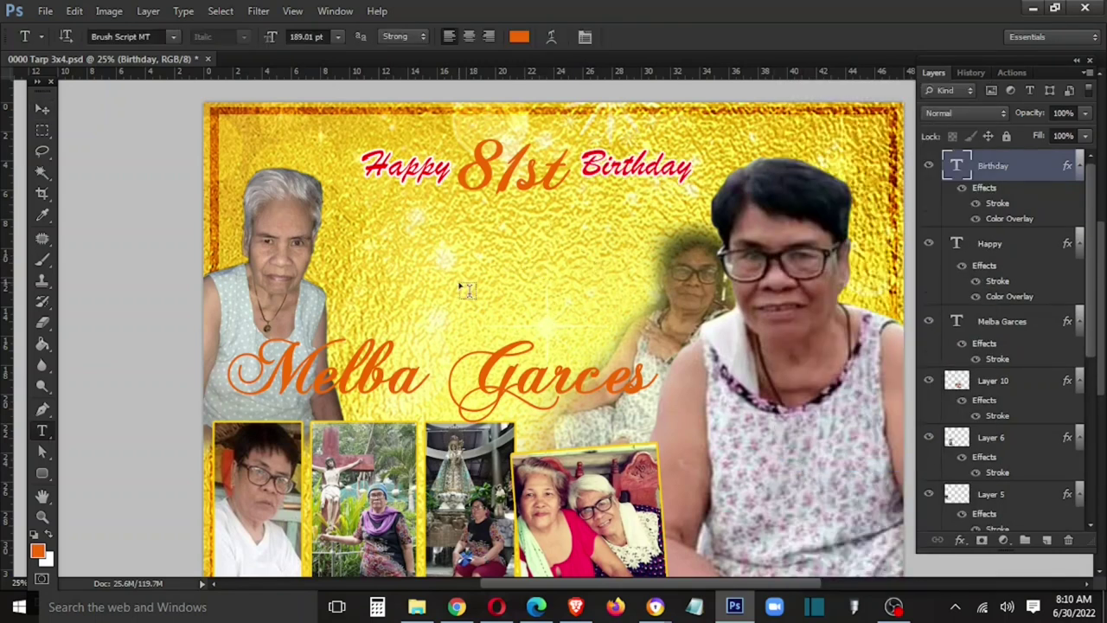
click(460, 285)
text(Great Mama)
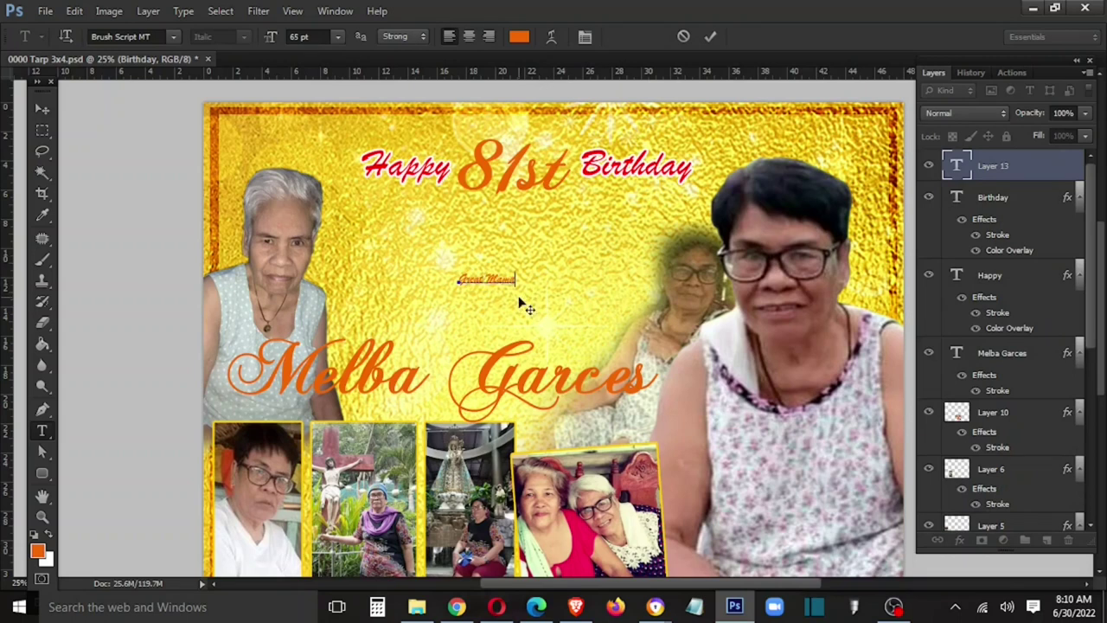
text(Mama)
key(ctrl+Return)
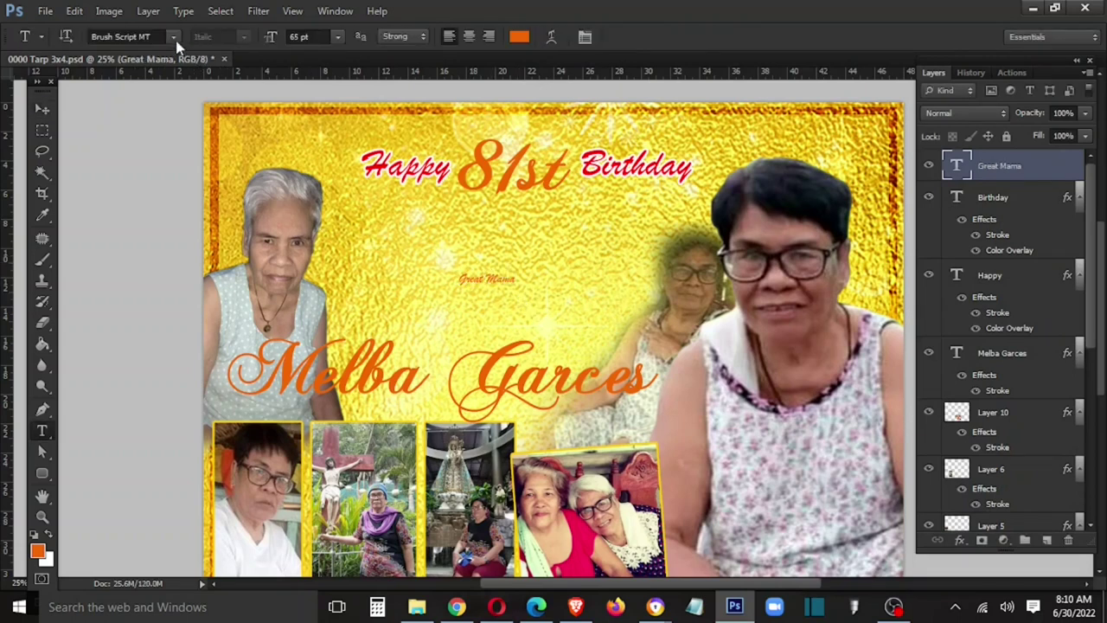
Try the Camellia and Casual Friday fonts, then set Great Mama in Giddyup Std
click(174, 37)
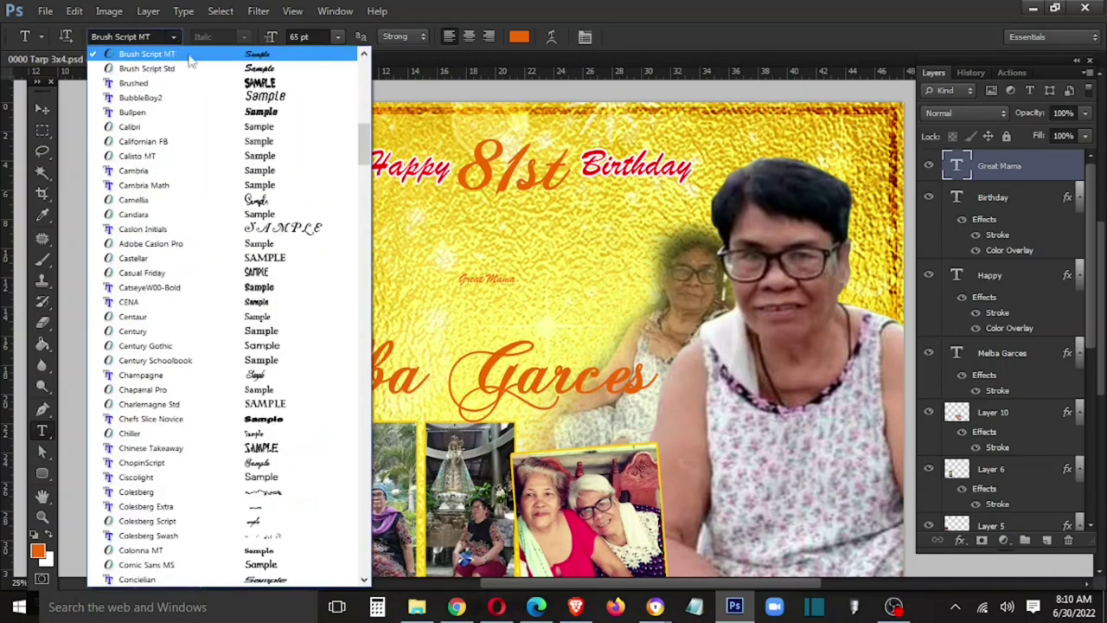
click(309, 200)
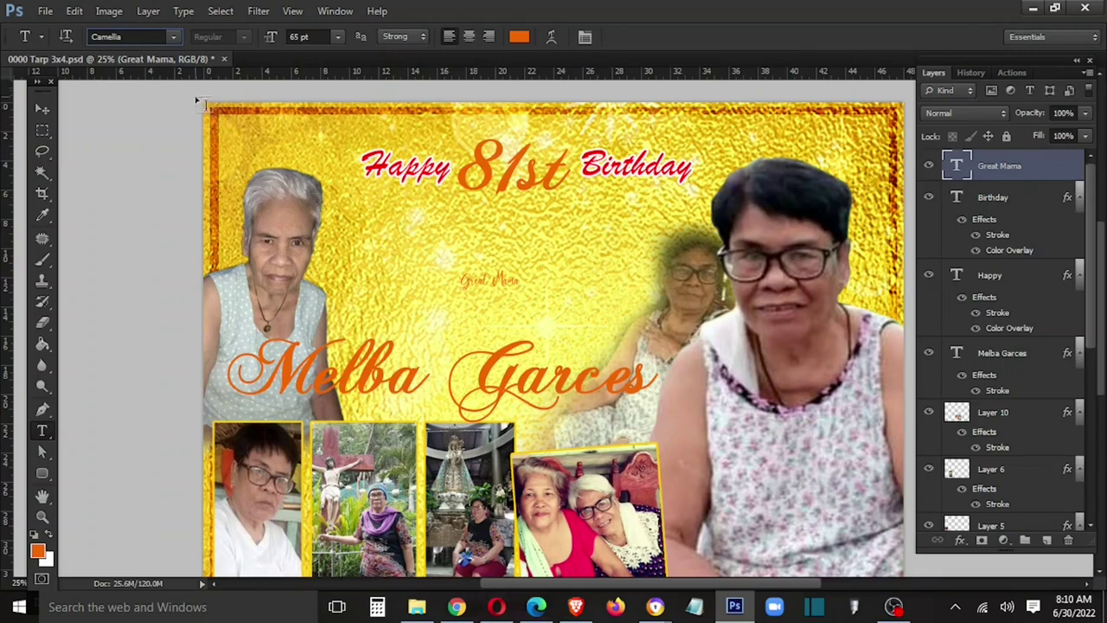
click(176, 40)
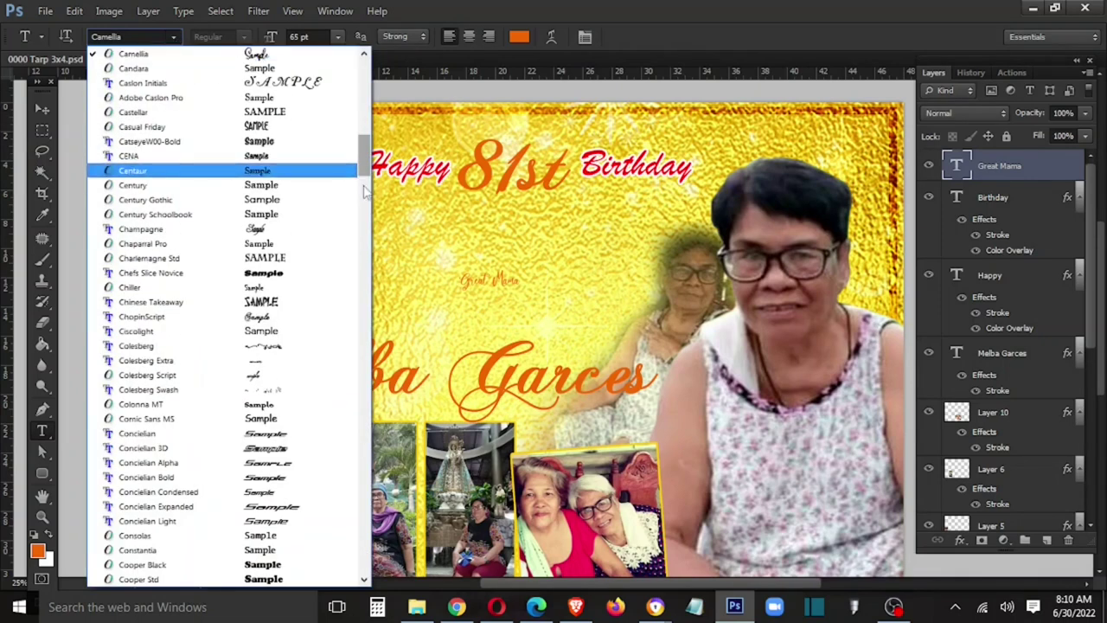
click(316, 127)
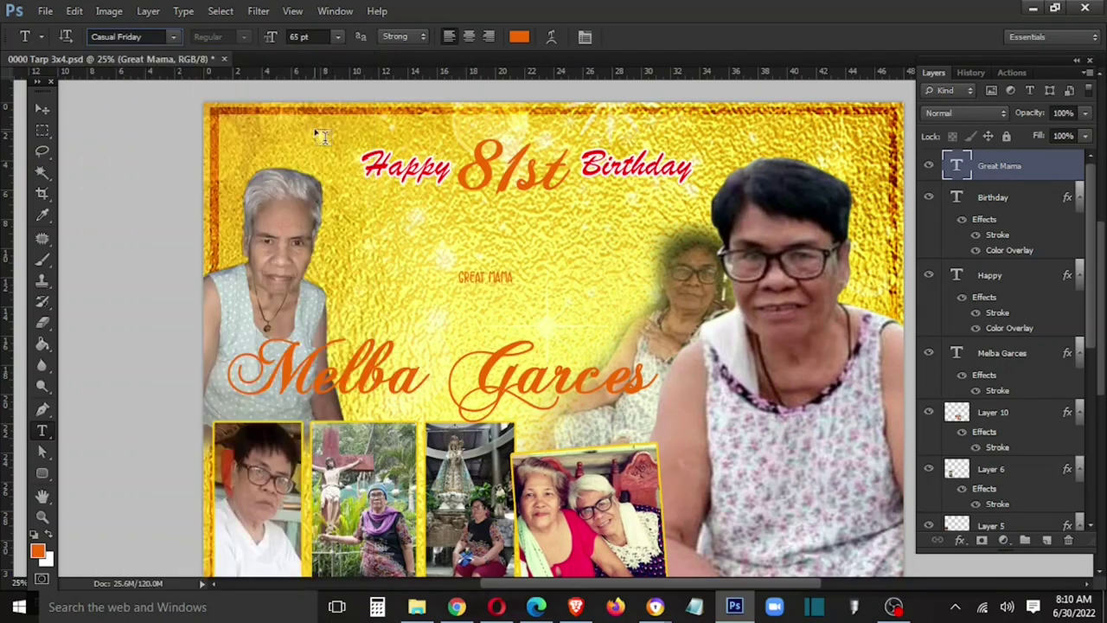
click(174, 38)
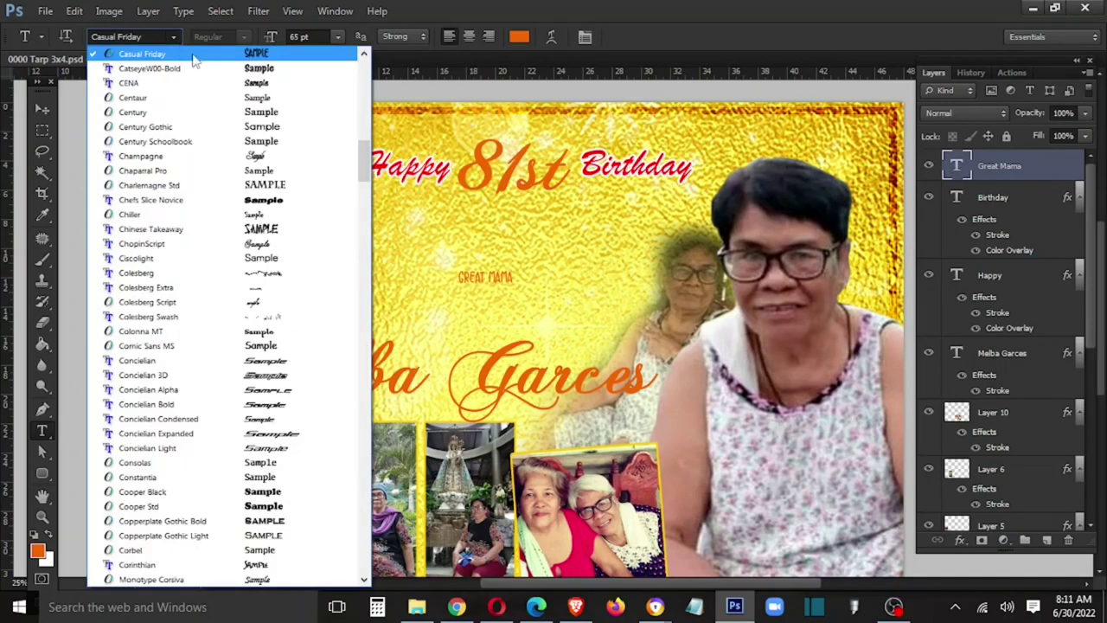
scroll(370, 173, down, 5)
drag(370, 173, 365, 250)
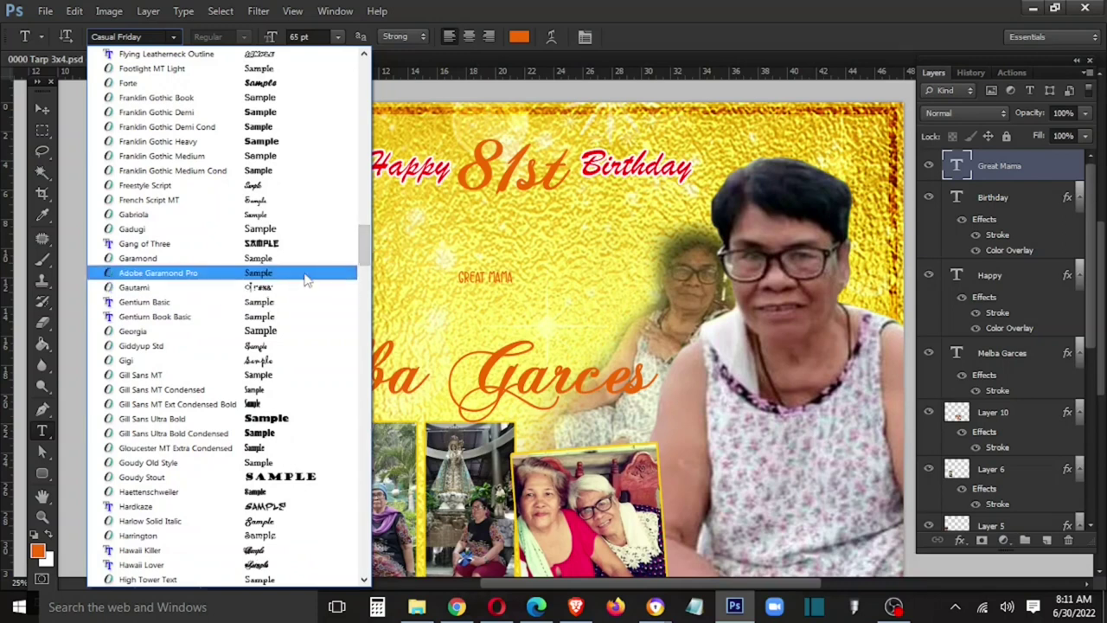
click(289, 351)
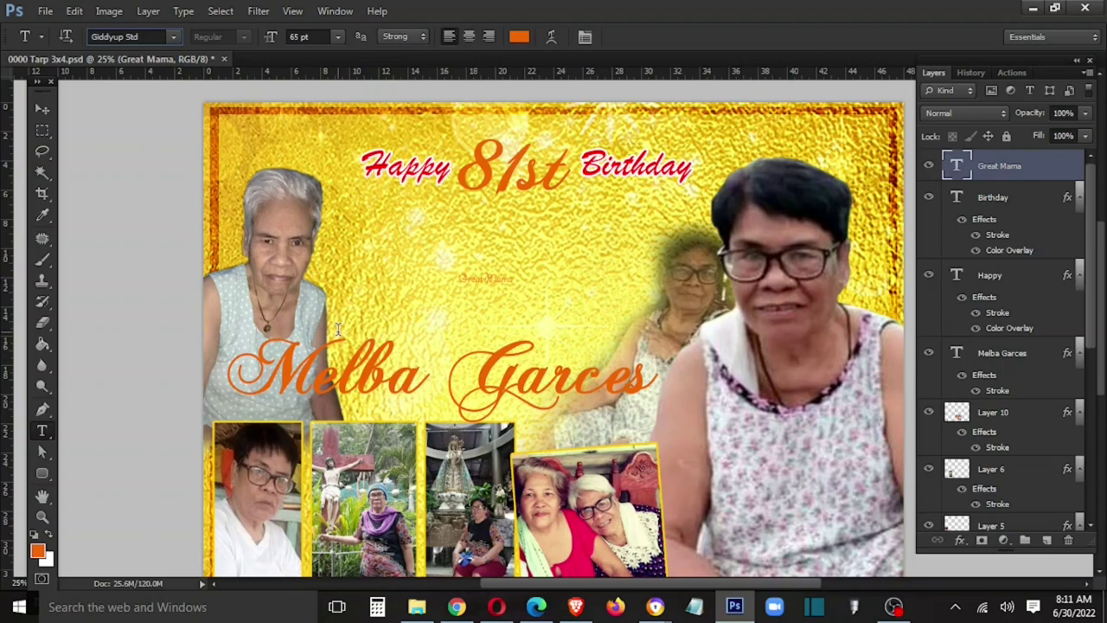
Move Great Mama left and scale it up to about 386%
click(42, 109)
mouse_move(474, 293)
mouse_down()
mouse_move(430, 301)
mouse_move(552, 323)
mouse_move(542, 347)
mouse_move(566, 276)
mouse_up()
key(ctrl+t)
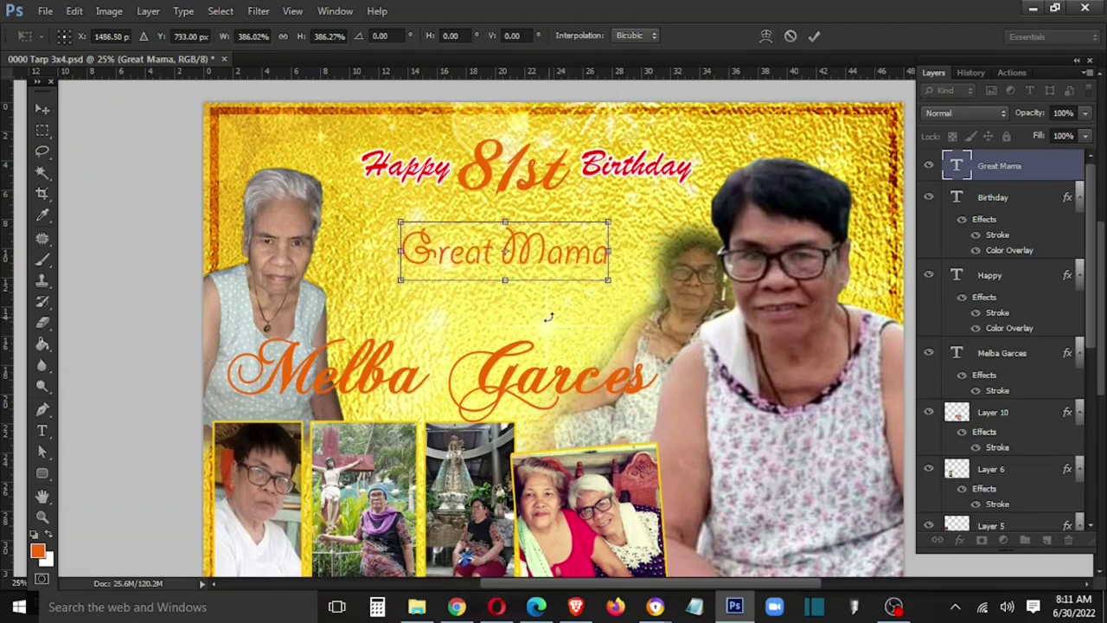
key(Return)
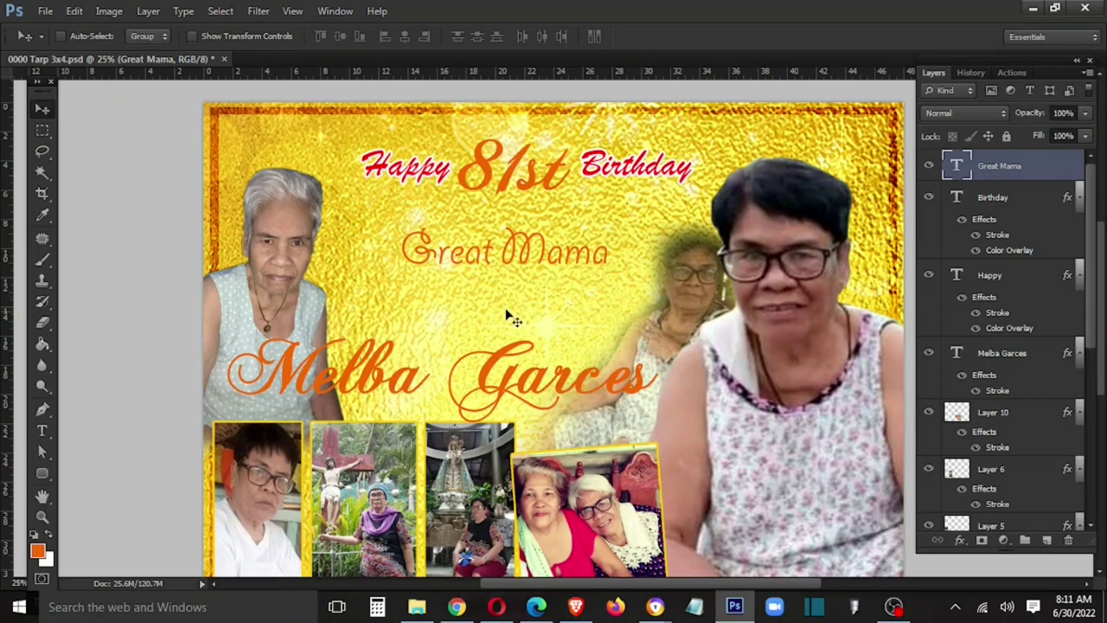
Nudge Great Mama up-left and move the honoree's name up and right
right_click(512, 257)
click(564, 260)
drag(533, 274, 548, 269)
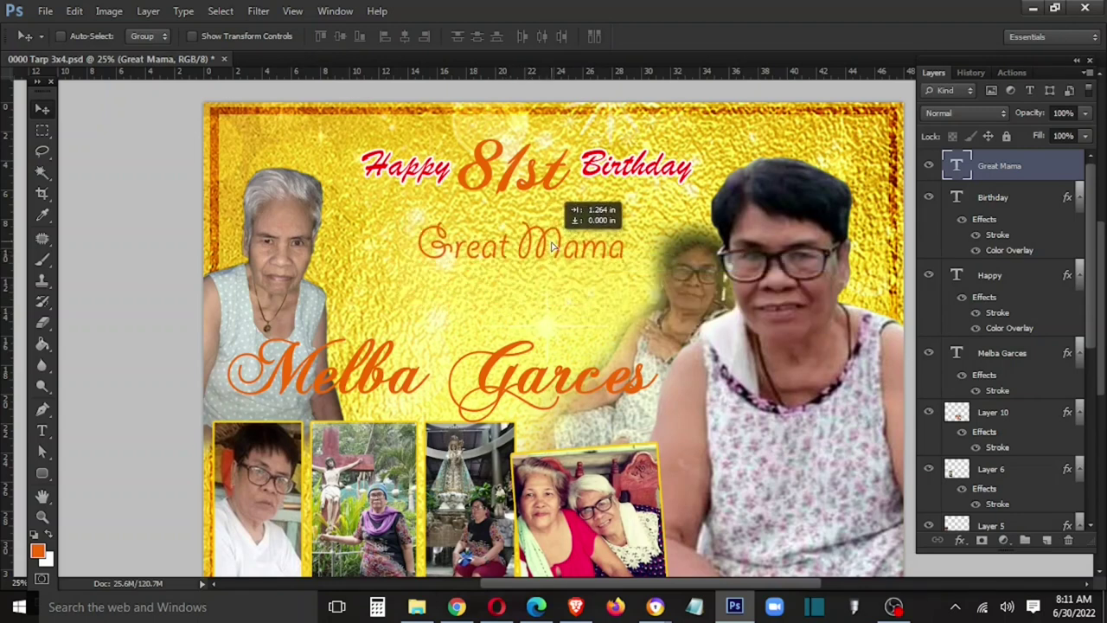
right_click(399, 377)
click(424, 387)
mouse_move(394, 384)
mouse_down()
mouse_move(402, 361)
mouse_move(459, 343)
mouse_up()
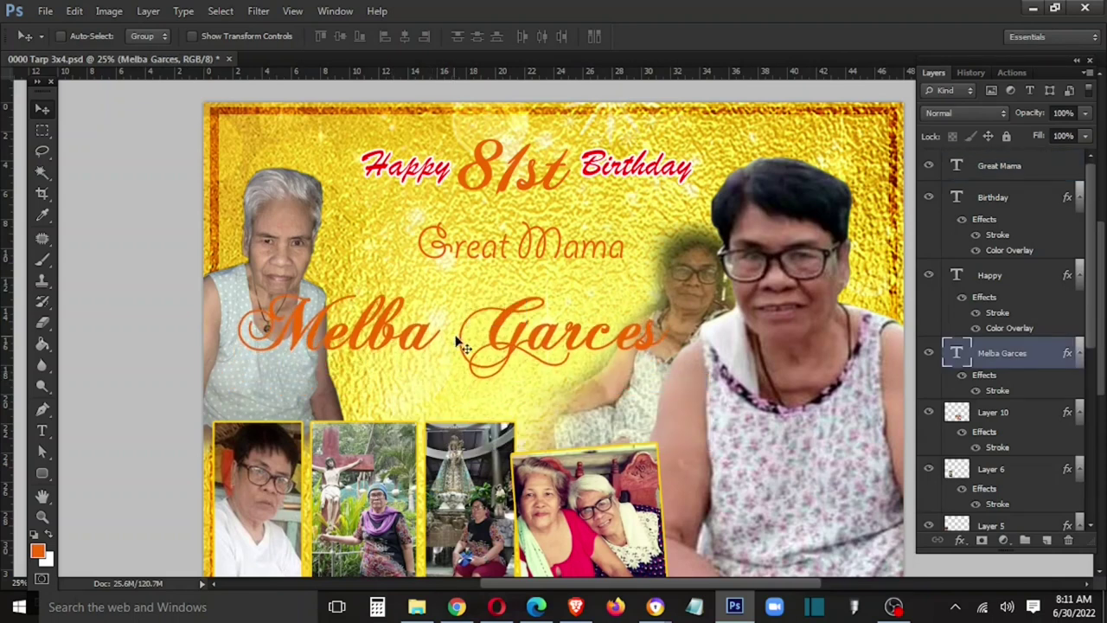
Raise the faded woman photo (Layer 9) and the top-left portrait (Layer 8)
right_click(693, 281)
click(741, 292)
drag(708, 299, 711, 265)
right_click(269, 210)
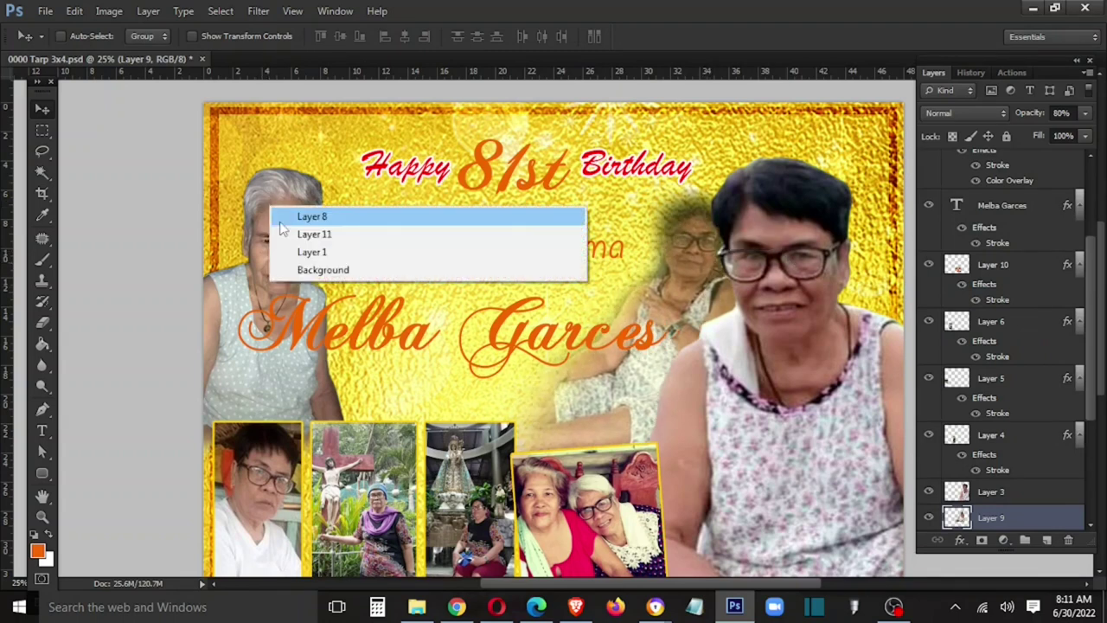
click(290, 216)
drag(278, 220, 271, 187)
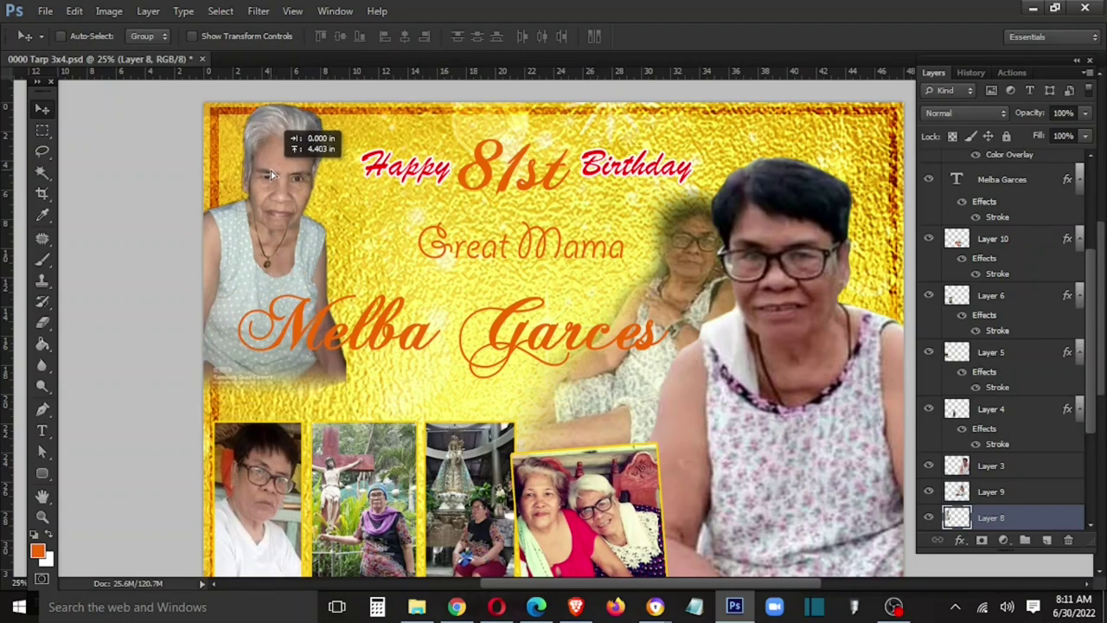
Select Layers 5, 6, 4 and 10 and move the four framed photos up together
right_click(269, 451)
click(290, 470)
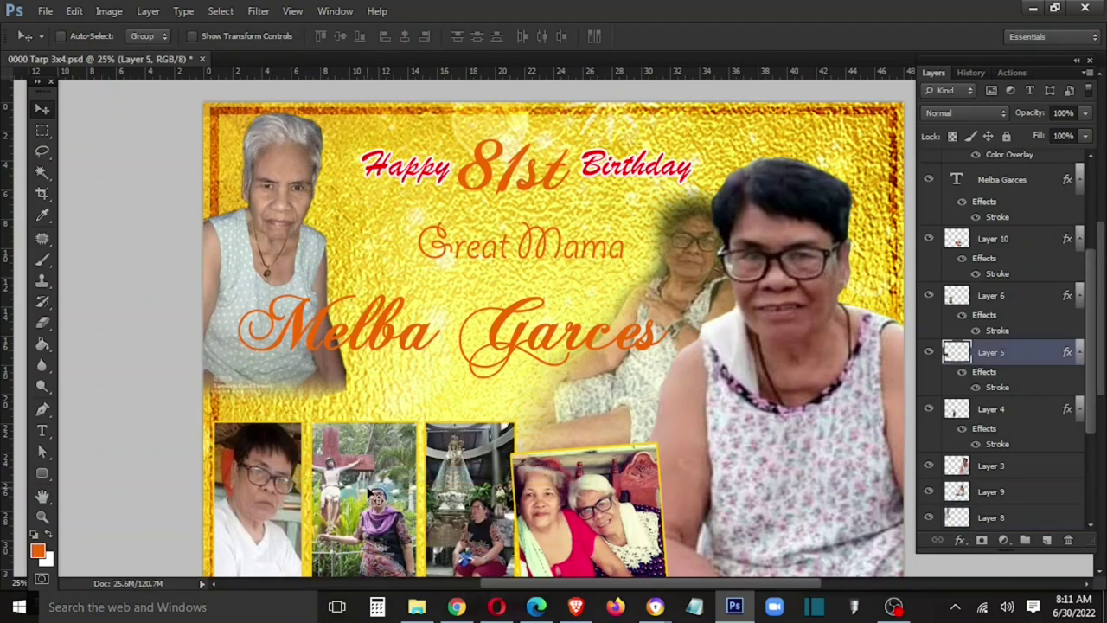
right_click(367, 484)
shift+click(389, 496)
right_click(485, 519)
shift+click(506, 418)
right_click(630, 517)
shift+click(649, 430)
drag(626, 457, 626, 403)
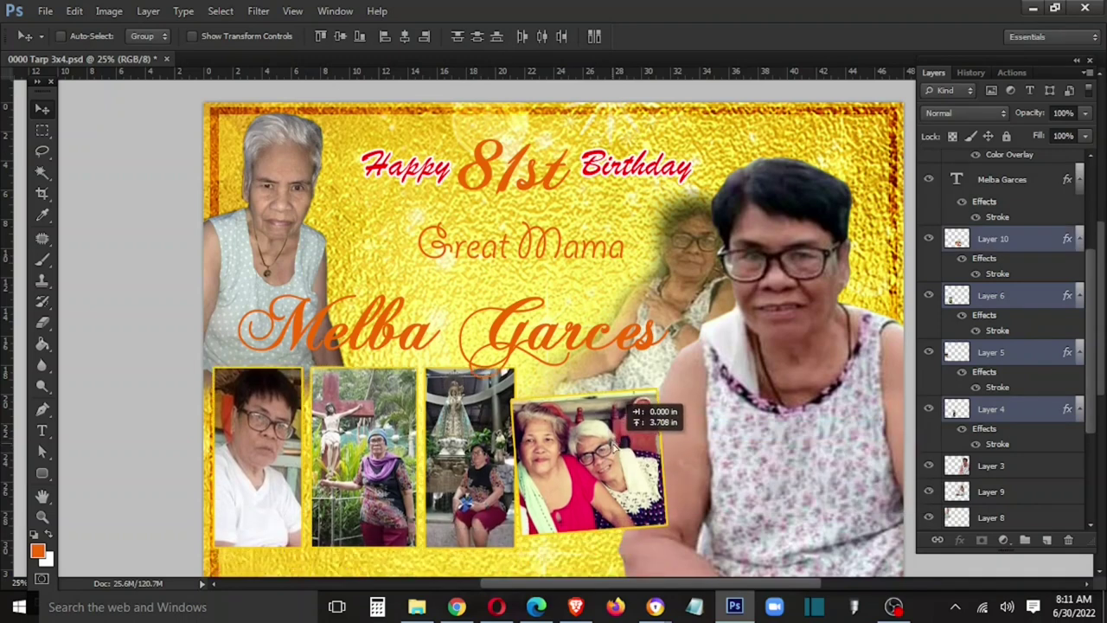
Enlarge the four framed photos to about 116% and reposition them
scroll(528, 482, down, 5)
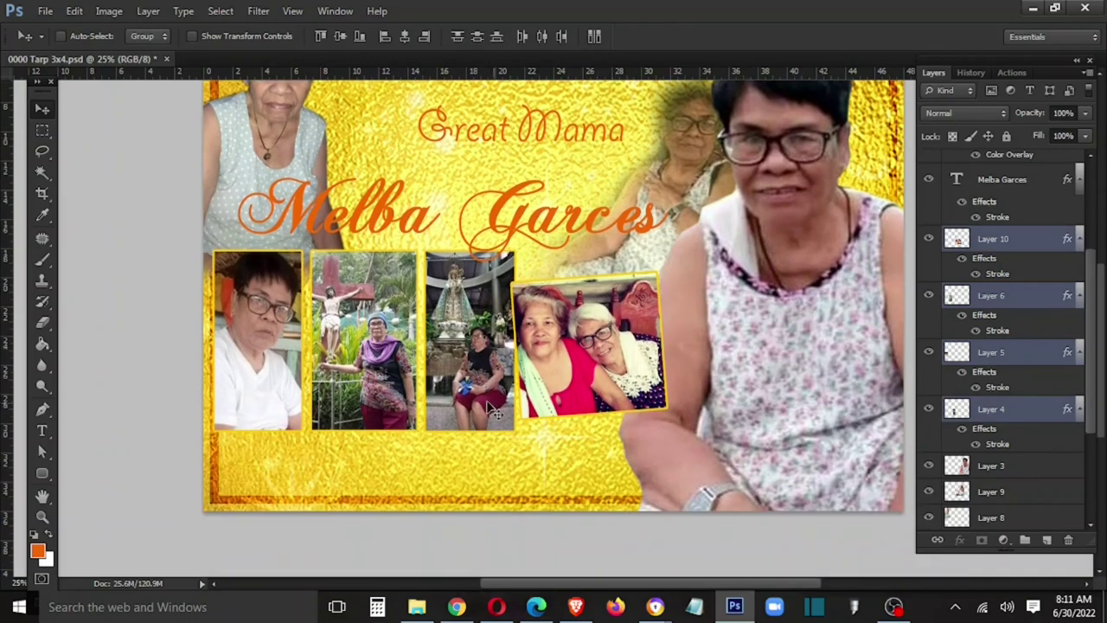
scroll(547, 441, up, 3)
key(ctrl+t)
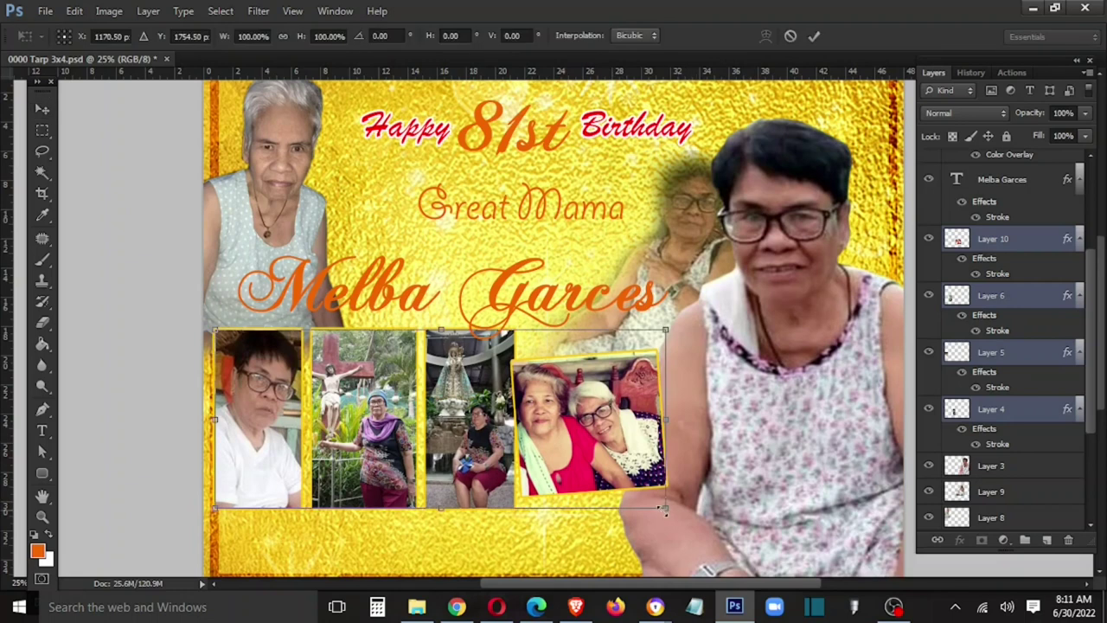
drag(667, 511, 736, 538)
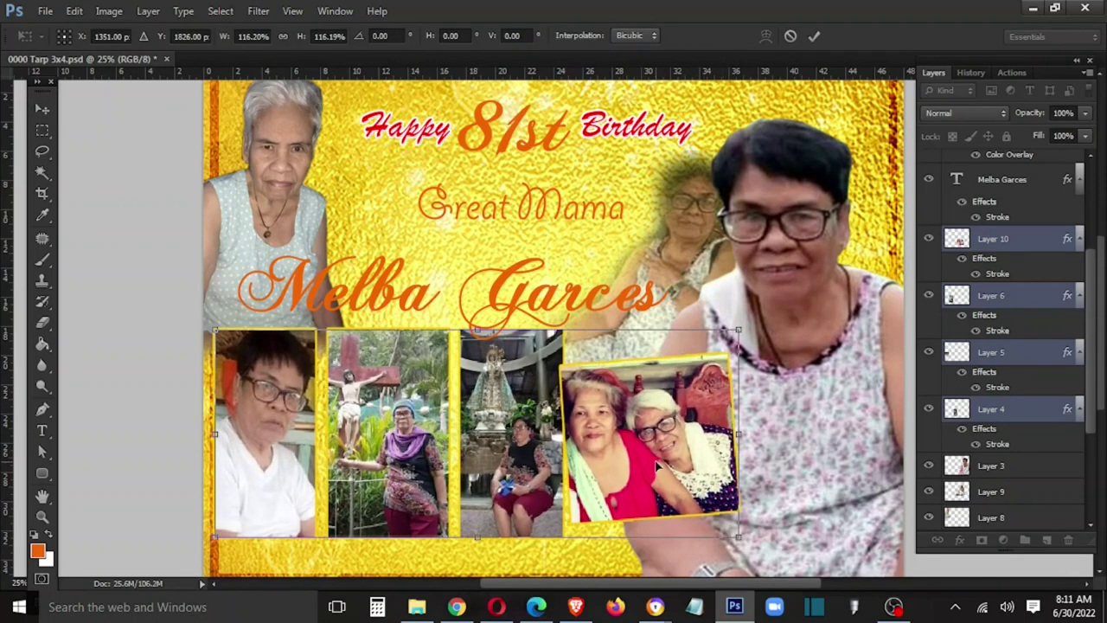
drag(650, 466, 655, 488)
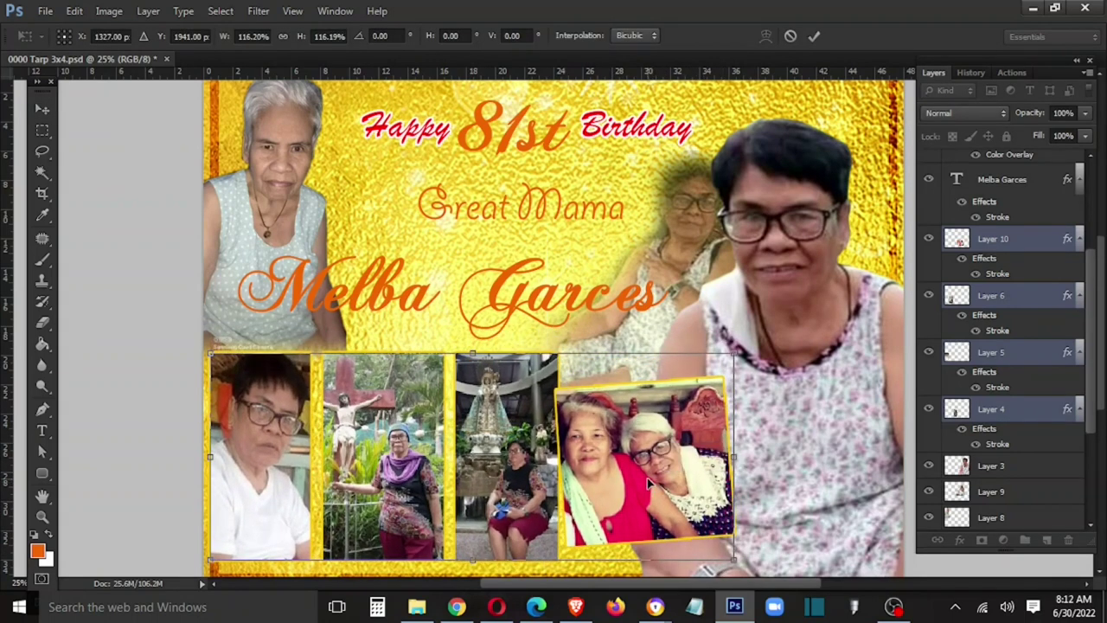
key(Return)
drag(605, 480, 606, 466)
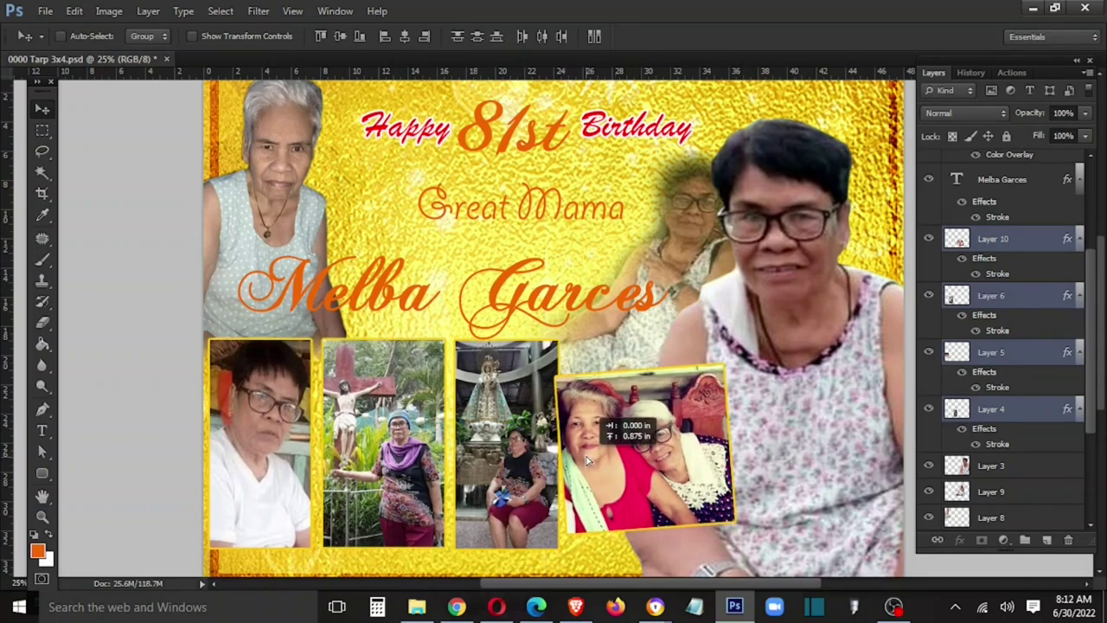
Enlarge the four photos a bit more and nudge the left photos down
key(ctrl+t)
drag(723, 525, 733, 567)
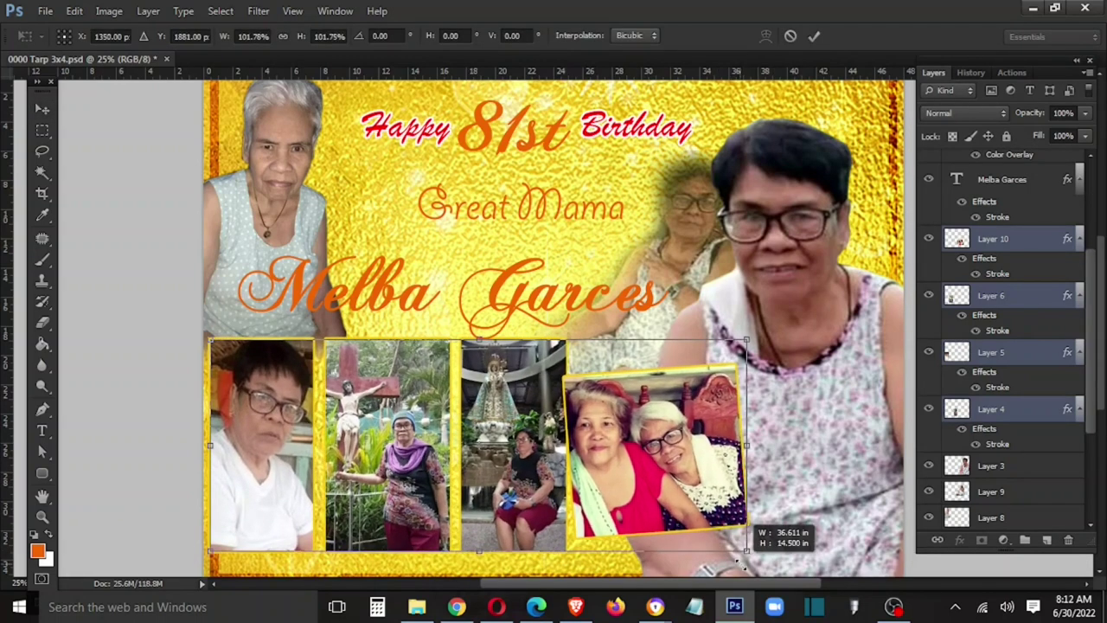
key(Return)
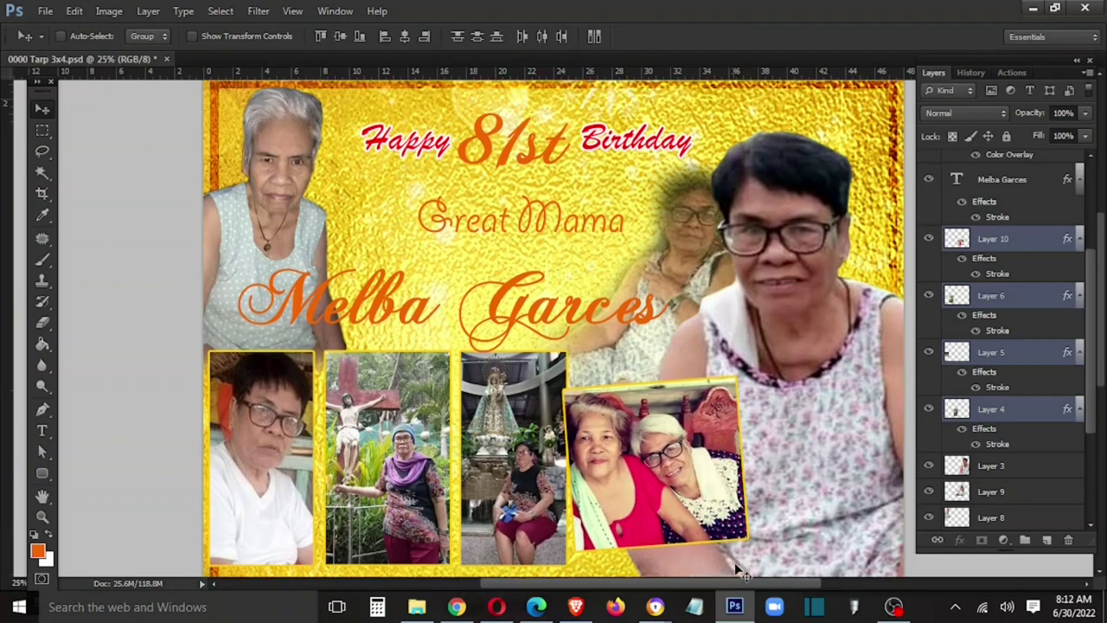
scroll(736, 561, down, 2)
scroll(741, 556, down, 2)
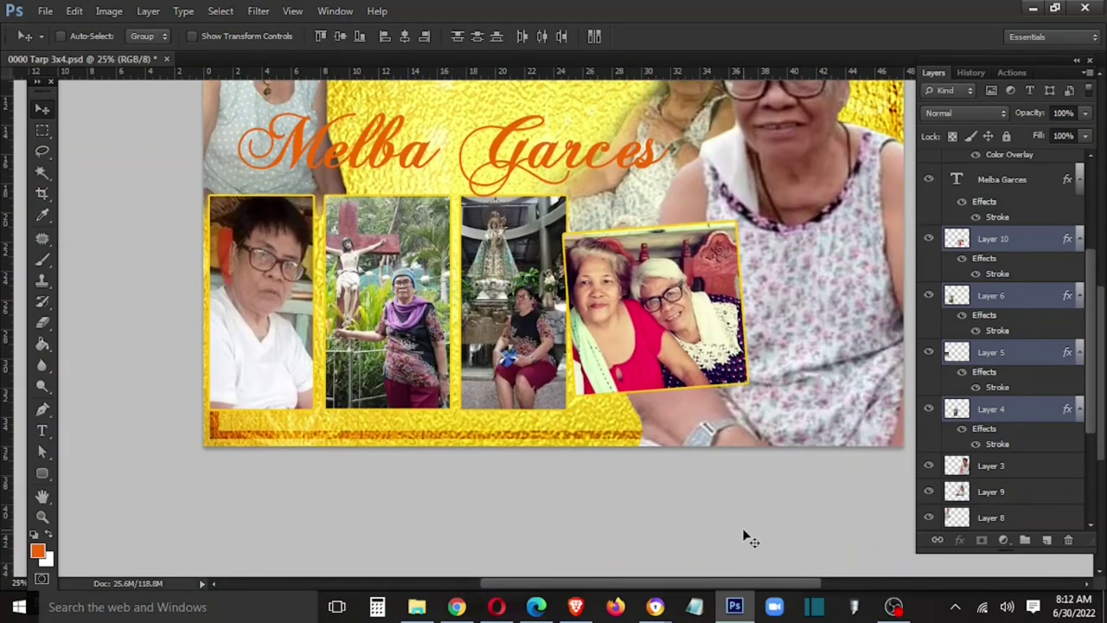
key(shift+Down)
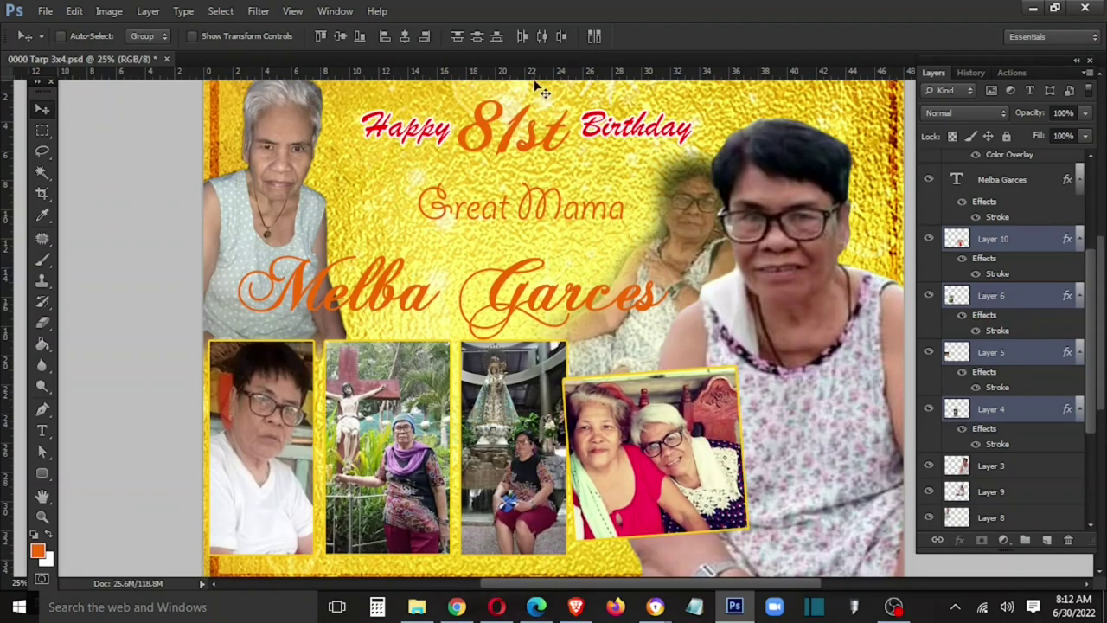
scroll(537, 86, up, 1)
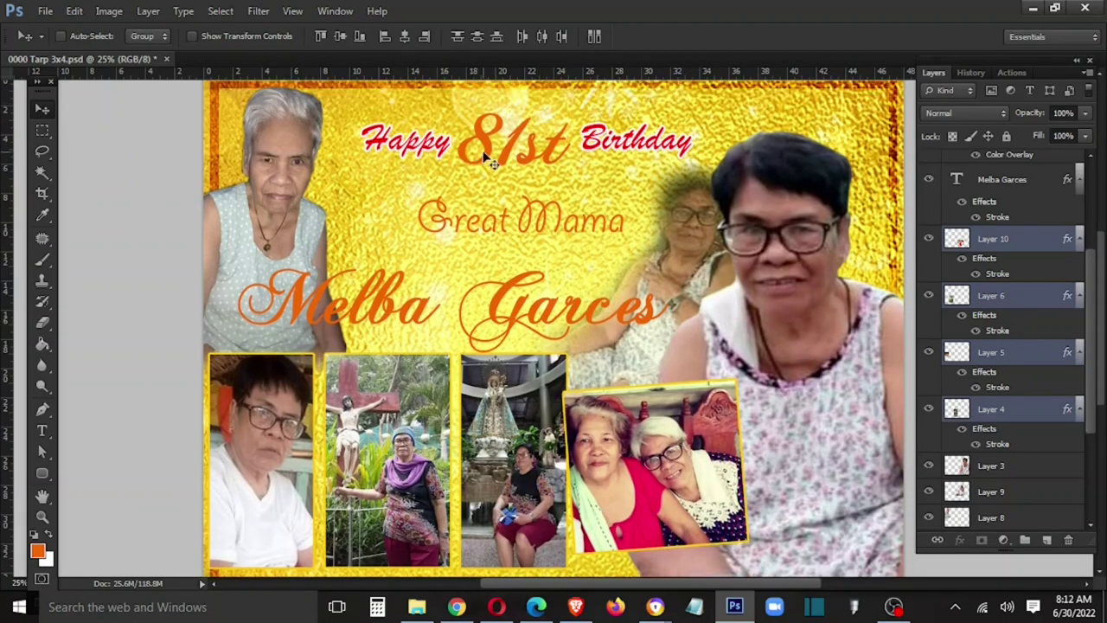
Scale the top-left portrait of the older woman up to about 106.5%
ctrl+click(269, 235)
key(ctrl+t)
drag(345, 378, 368, 383)
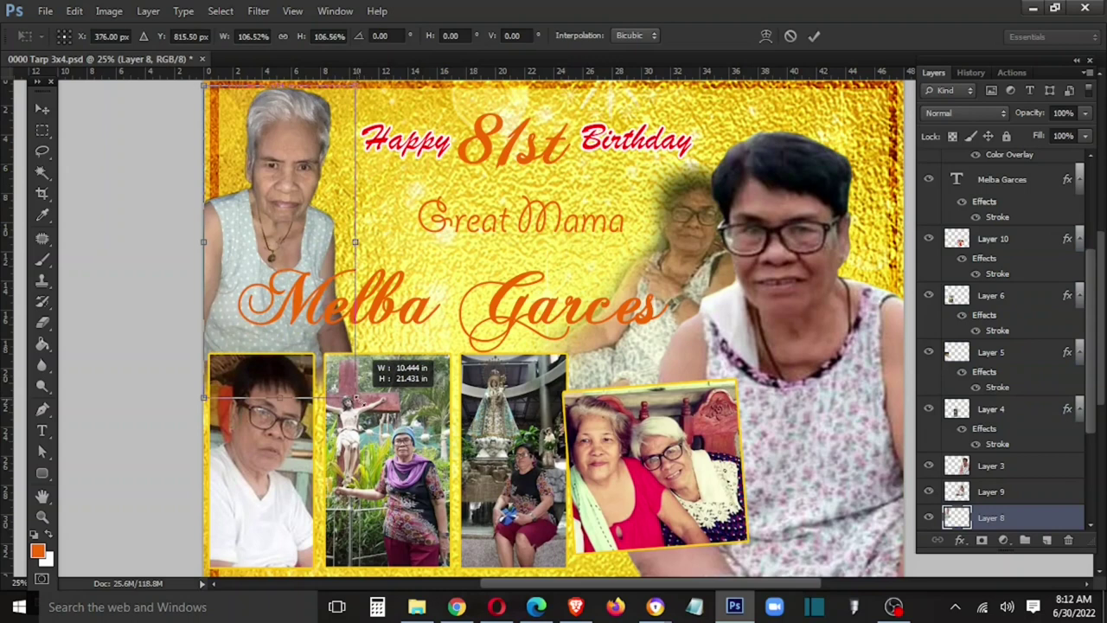
key(Return)
scroll(369, 381, up, 3)
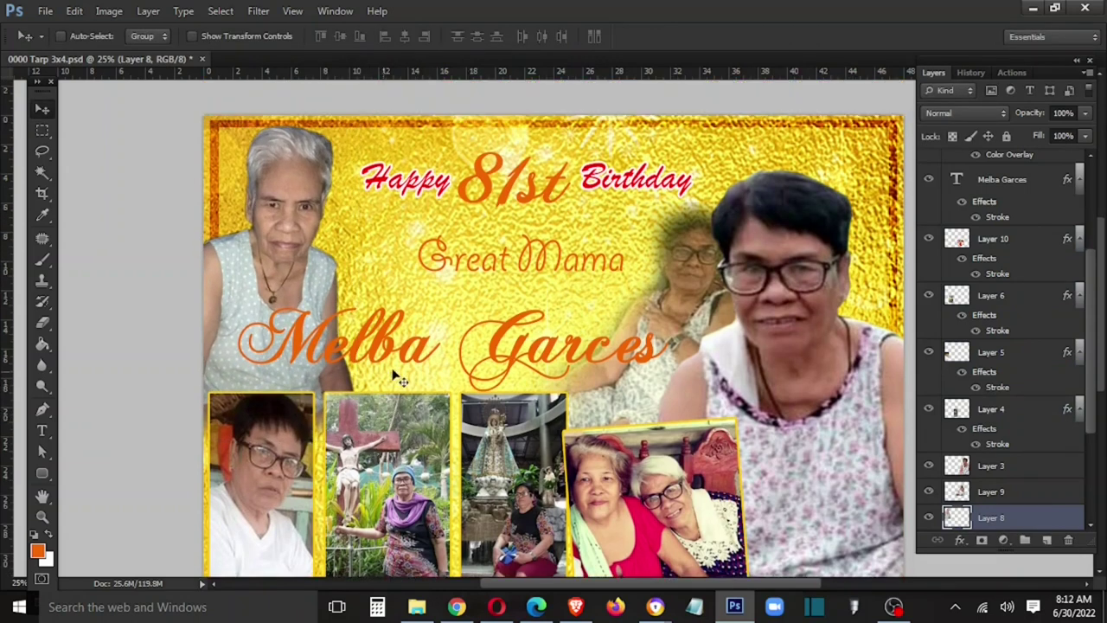
right_click(514, 265)
Move Great Mama down toward the name and paste the stored style onto it
click(565, 273)
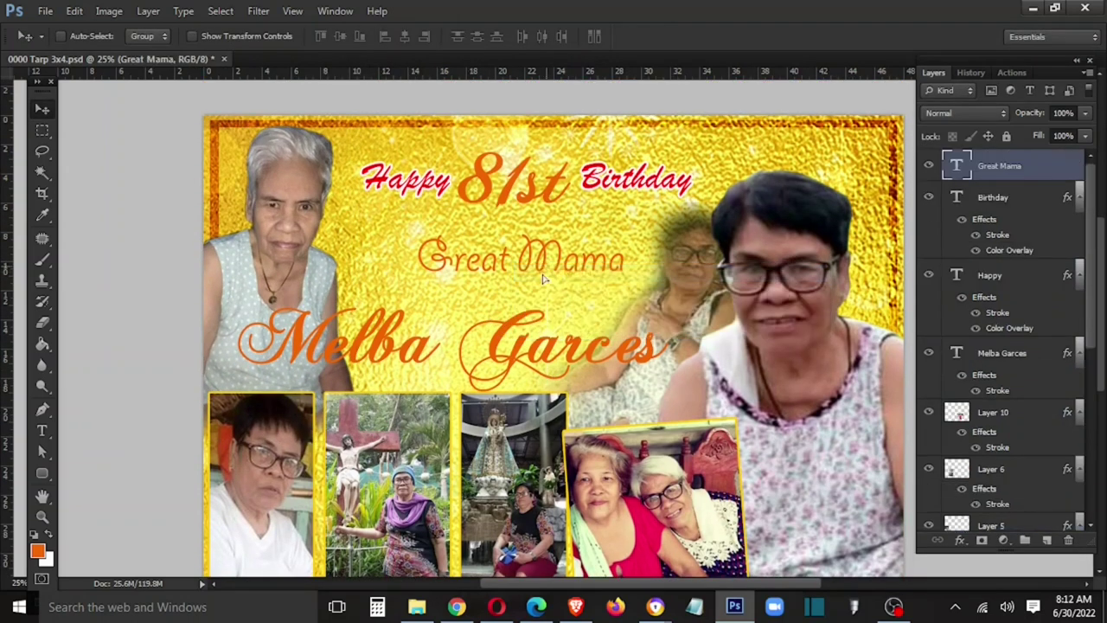
drag(526, 275, 507, 310)
right_click(1011, 167)
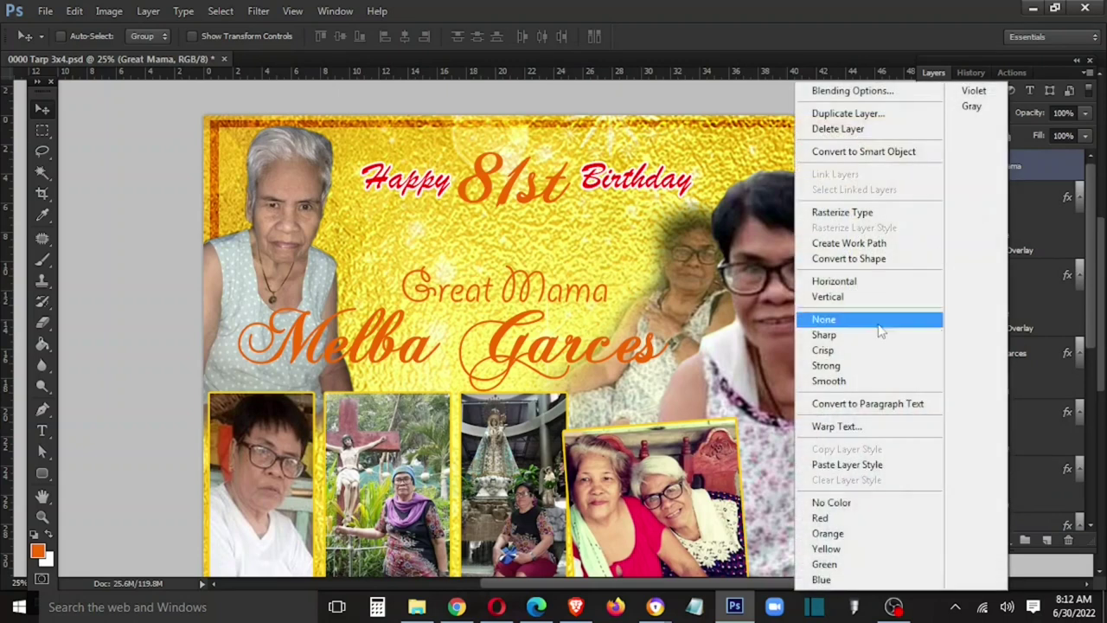
click(844, 461)
Copy the honoree name's orange outlined style and paste it onto Great Mama
right_click(533, 336)
click(563, 352)
right_click(1006, 402)
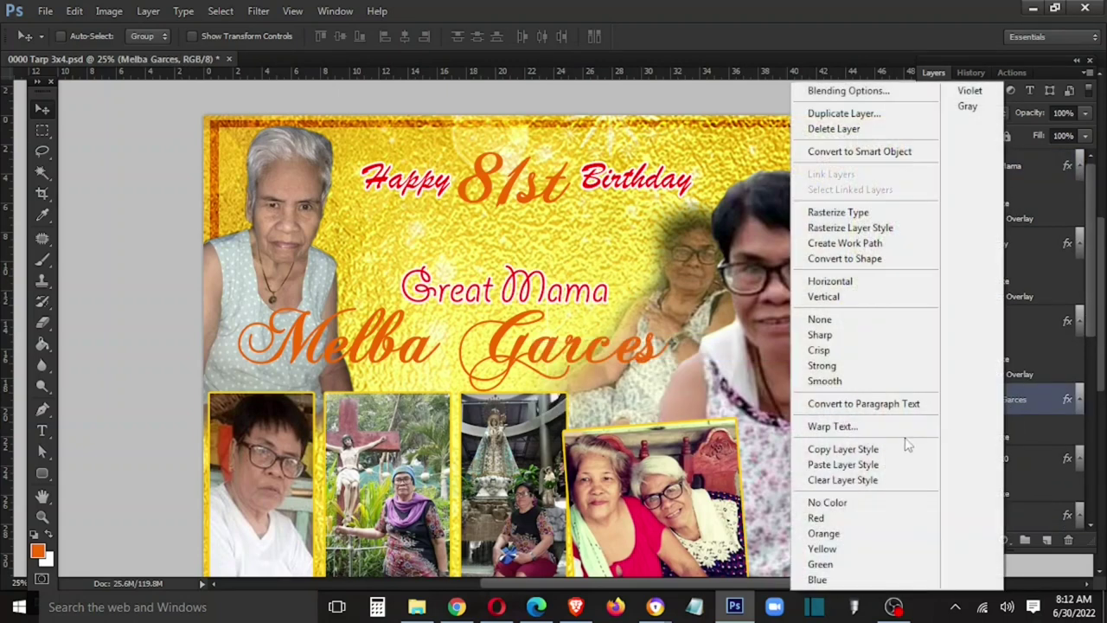
click(844, 448)
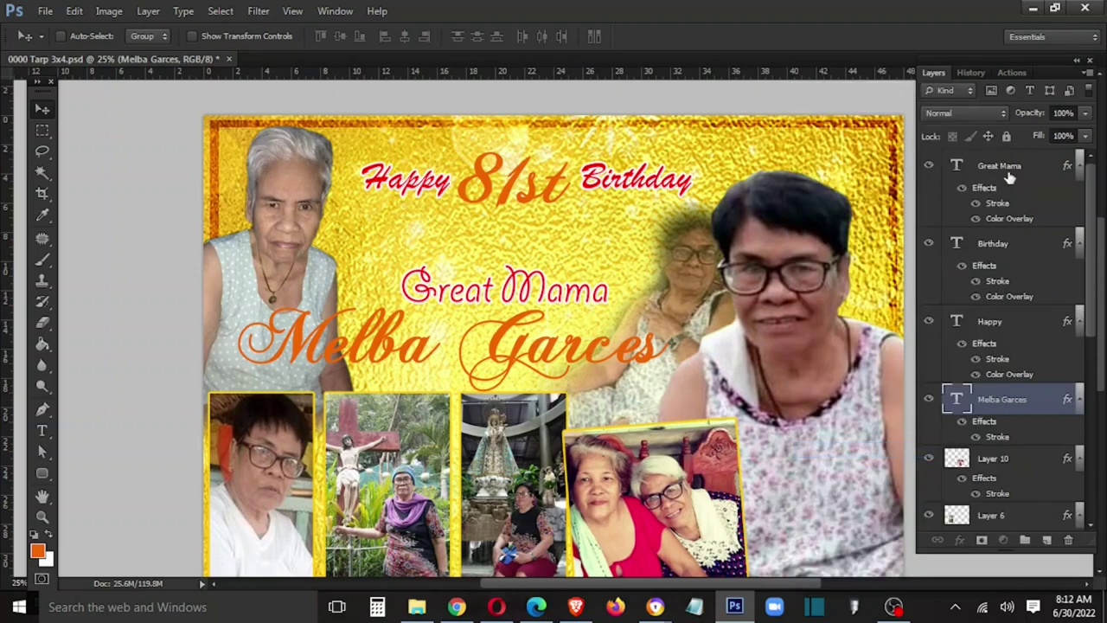
right_click(1008, 173)
click(860, 466)
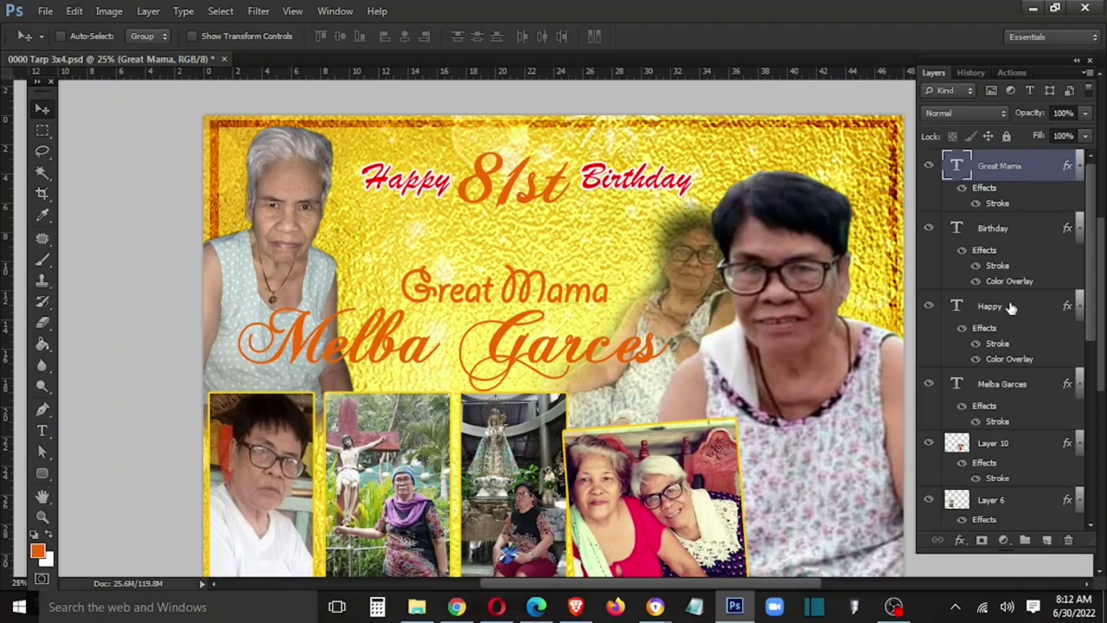
Group the Great Mama and name text layers and place Group 1 below Happy
right_click(500, 206)
click(524, 209)
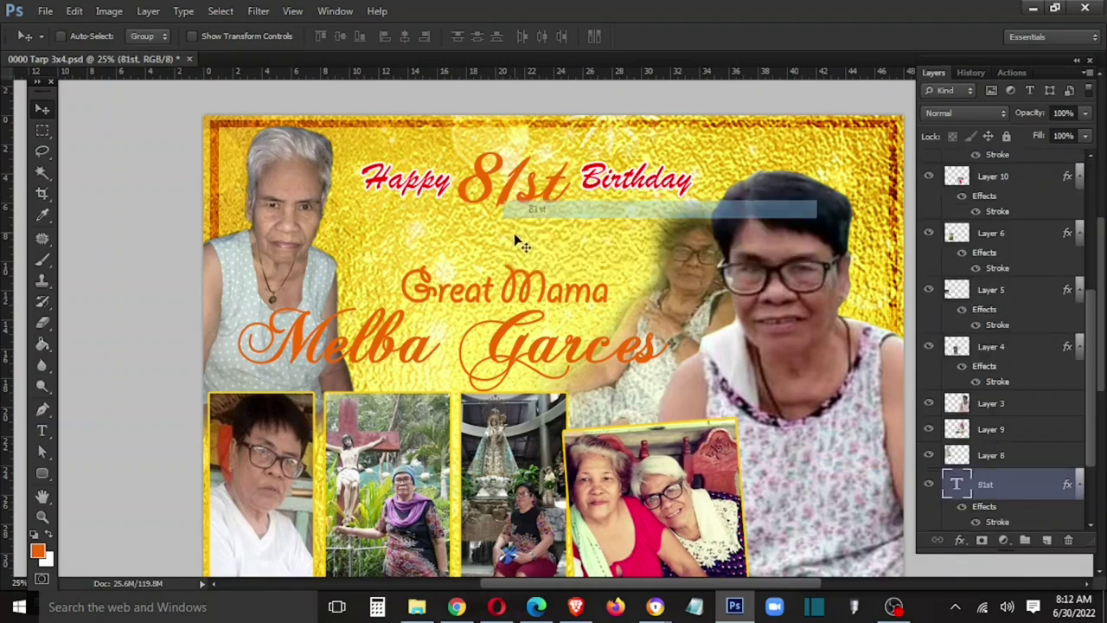
right_click(531, 278)
click(544, 290)
right_click(535, 337)
click(554, 344)
scroll(1019, 289, up, 3)
right_click(996, 164)
key(Escape)
drag(997, 162, 991, 323)
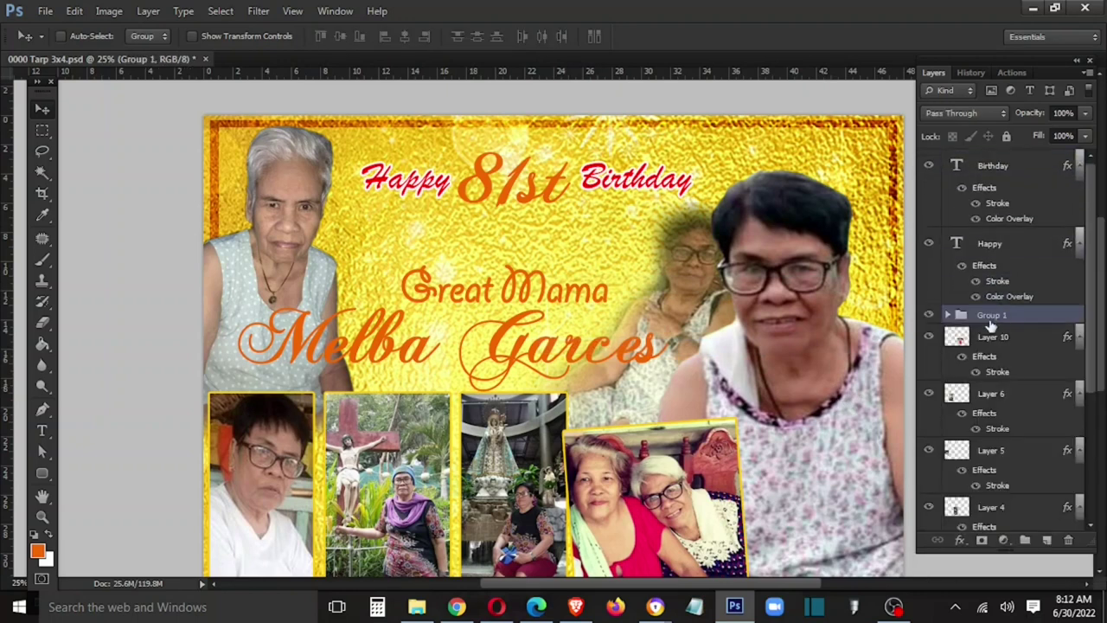
Give Group 1 a 10 px light cream stroke in colour fff3c1
right_click(1001, 315)
click(538, 284)
right_click(1001, 318)
click(865, 180)
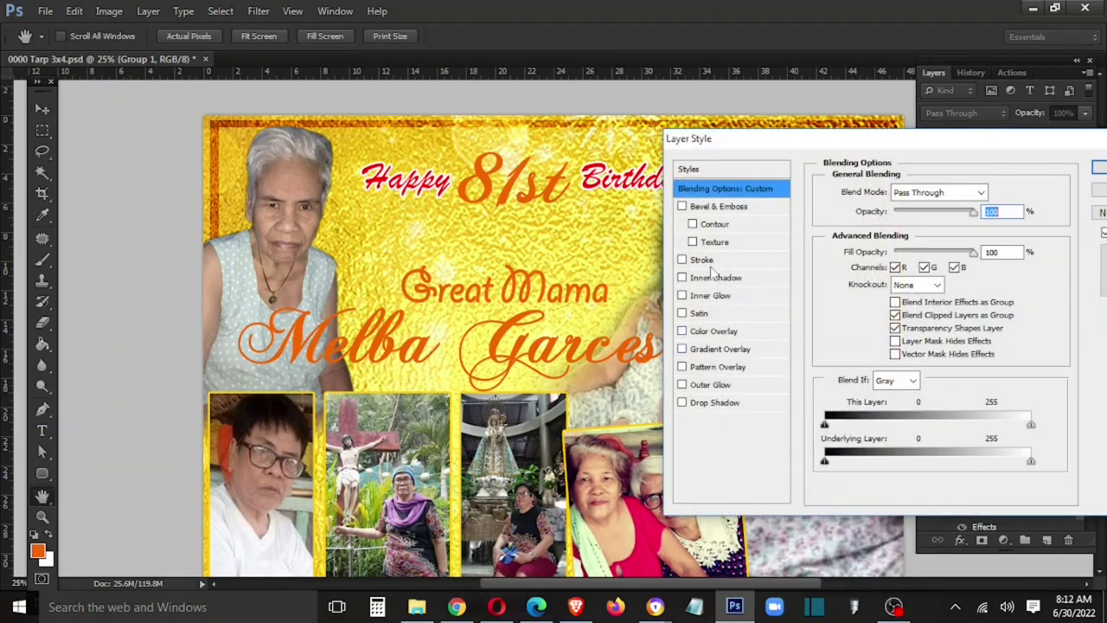
click(705, 260)
click(866, 303)
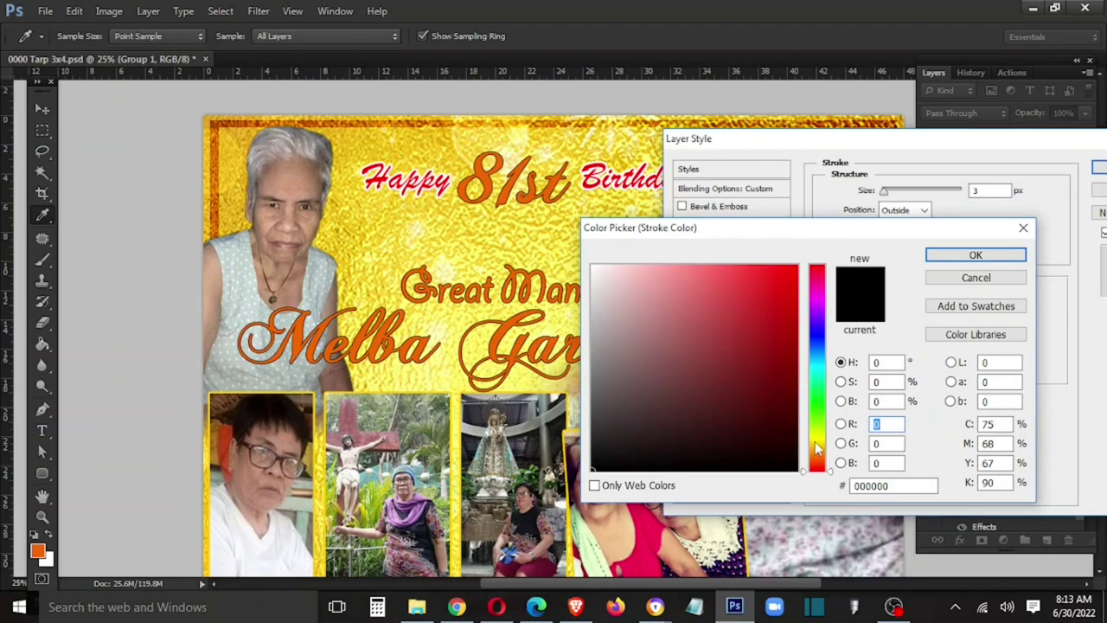
click(817, 444)
mouse_move(789, 337)
mouse_down()
mouse_move(796, 346)
mouse_move(755, 402)
mouse_move(641, 266)
mouse_up()
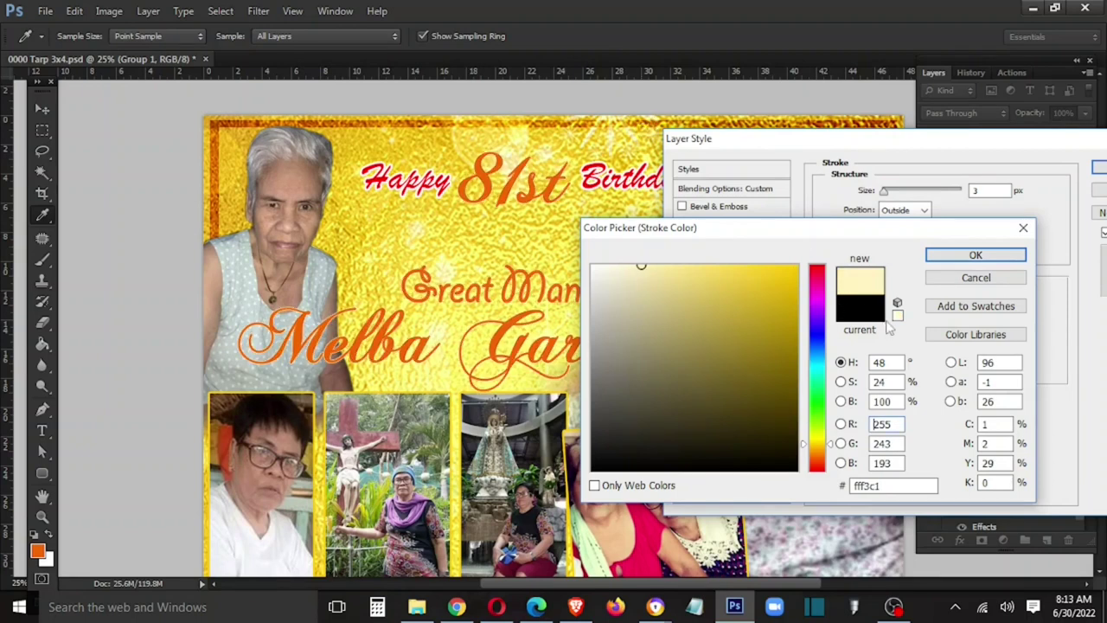
click(976, 255)
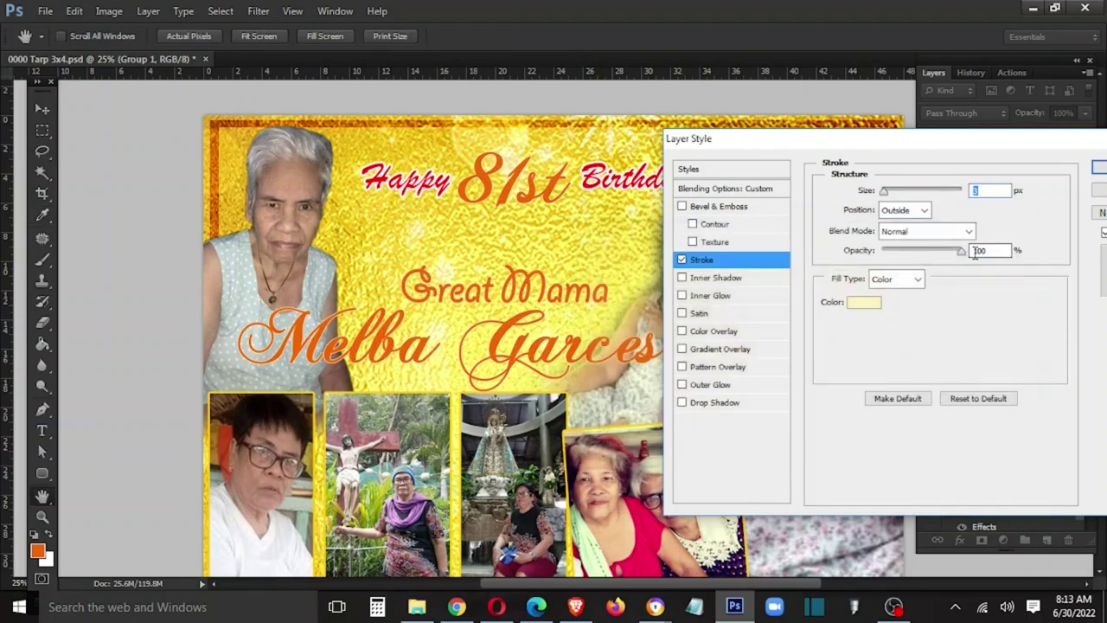
click(990, 190)
text(10)
key(Return)
Add a larger soft outer glow to the group and apply the style
click(718, 387)
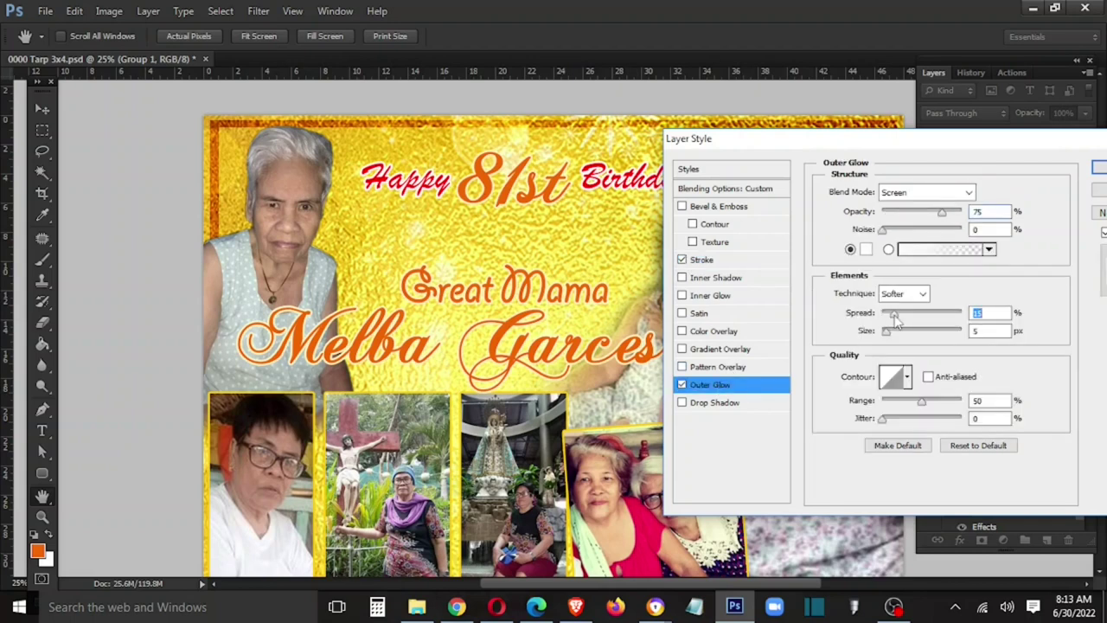
drag(891, 335, 922, 337)
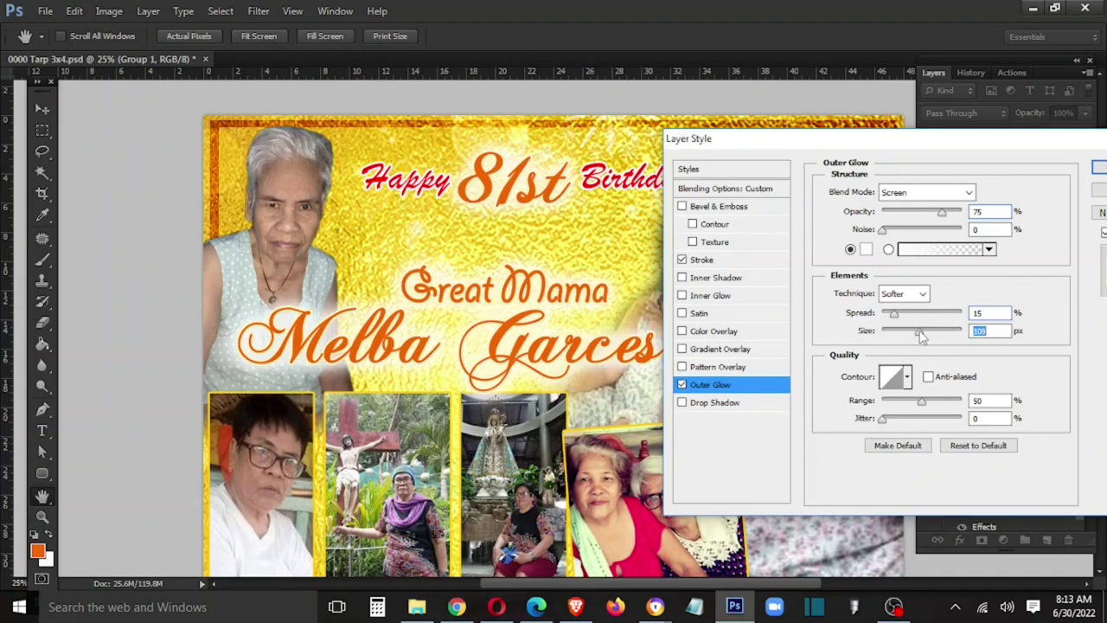
click(1100, 167)
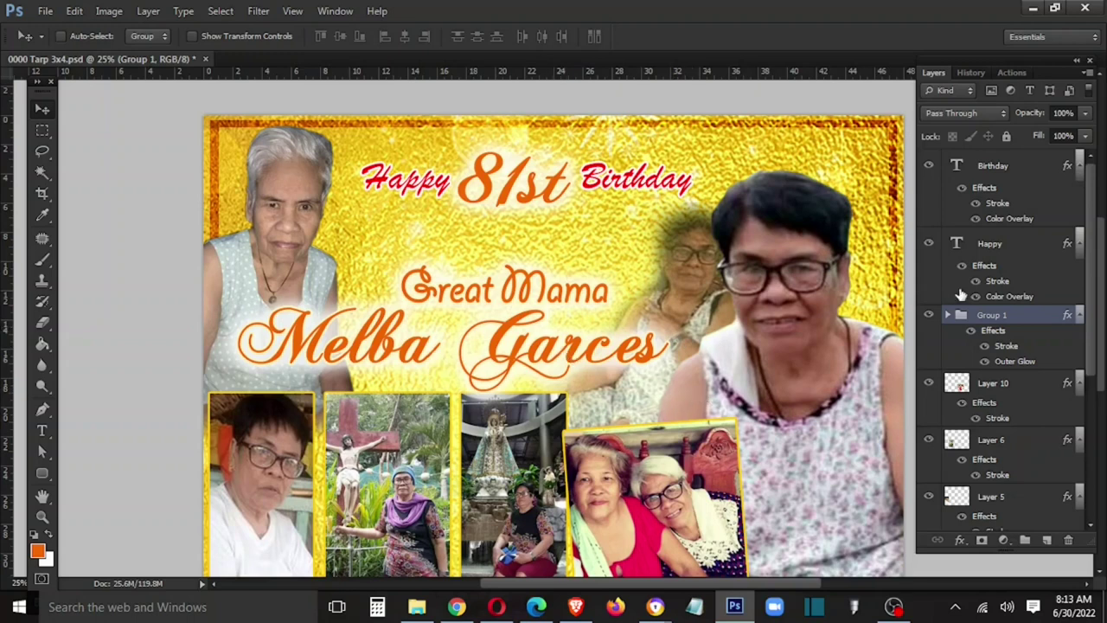
Select the 81st text layer and apply a Color Overlay style to it
right_click(523, 203)
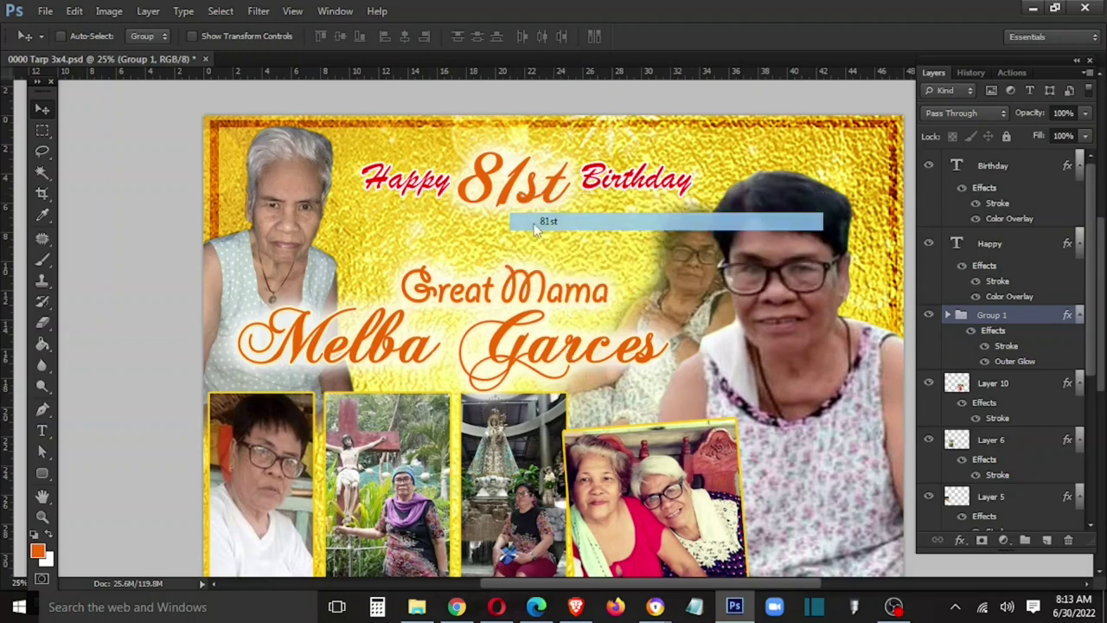
click(548, 220)
right_click(969, 486)
click(874, 90)
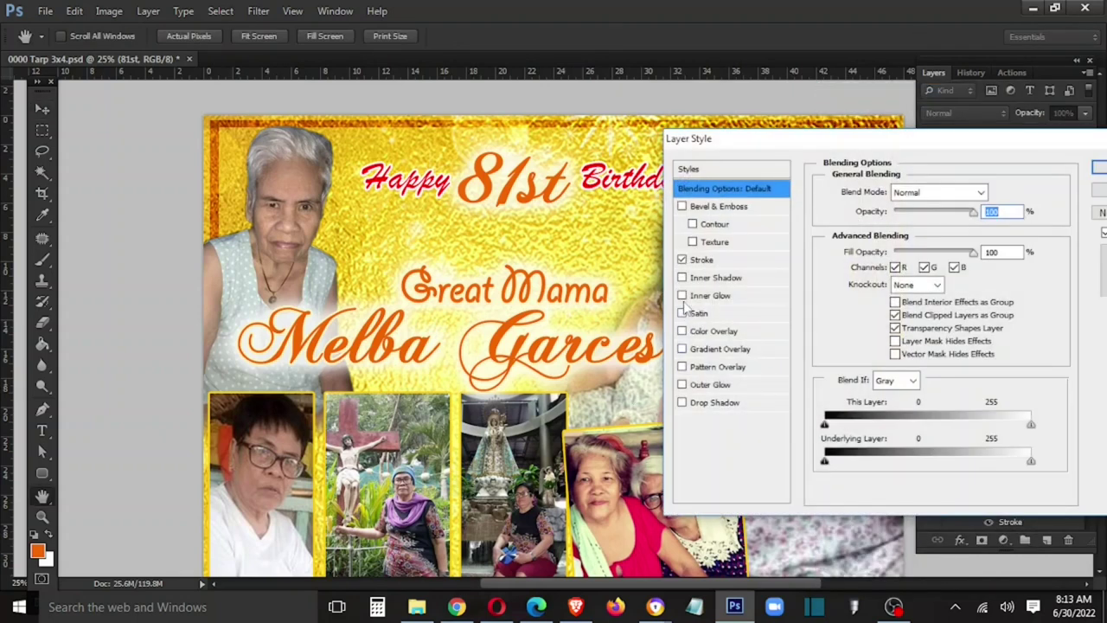
click(713, 334)
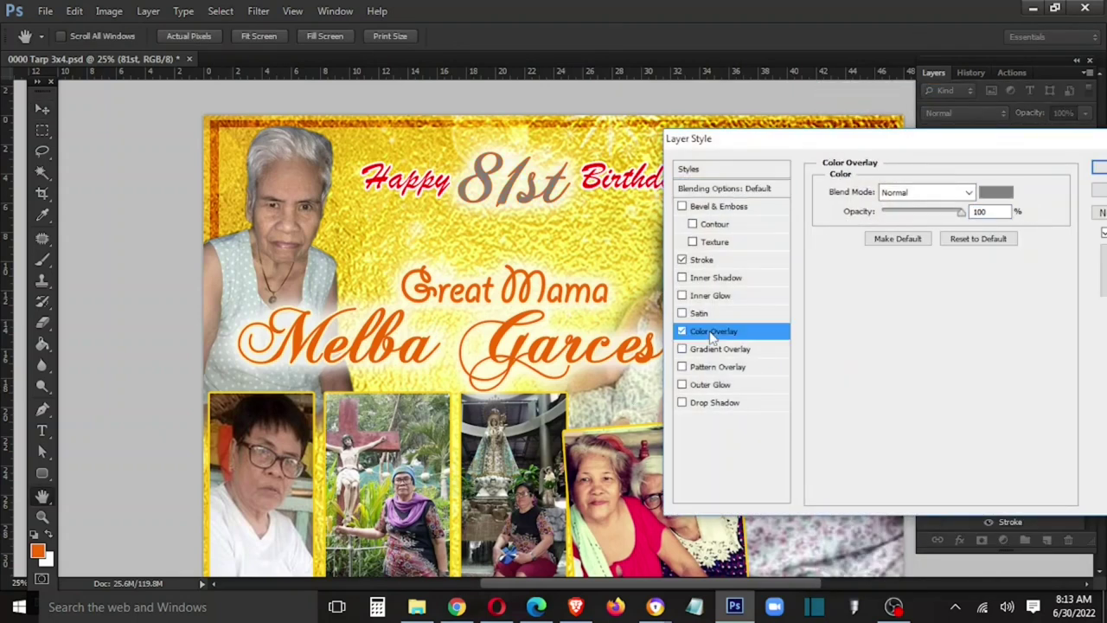
click(1099, 167)
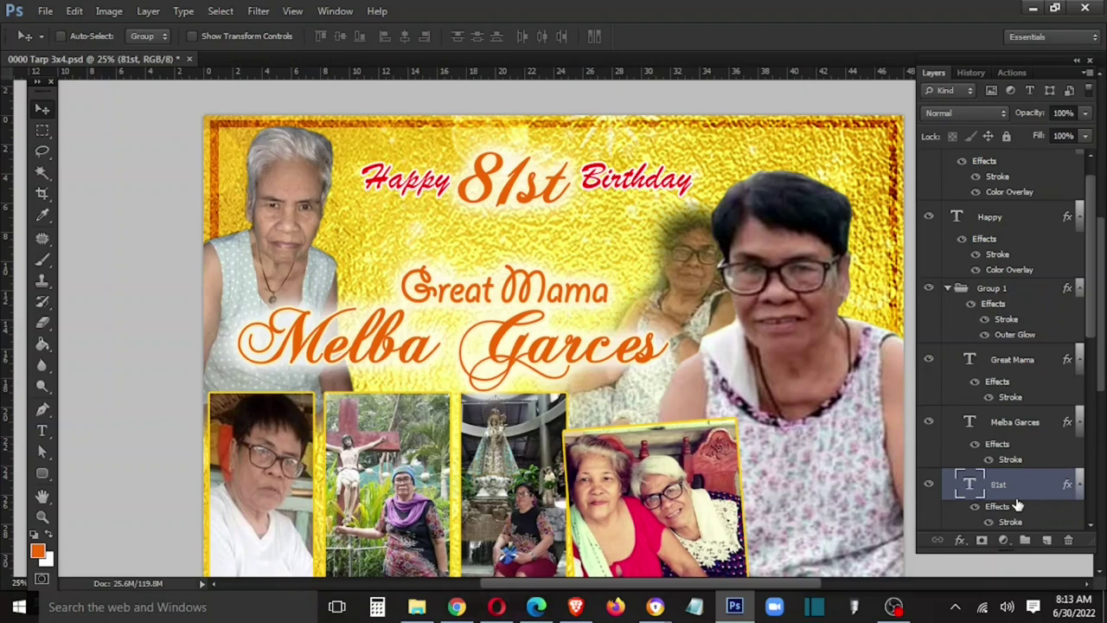
Merge 81st with a new empty layer beneath it, flattening it to pixels
click(1048, 540)
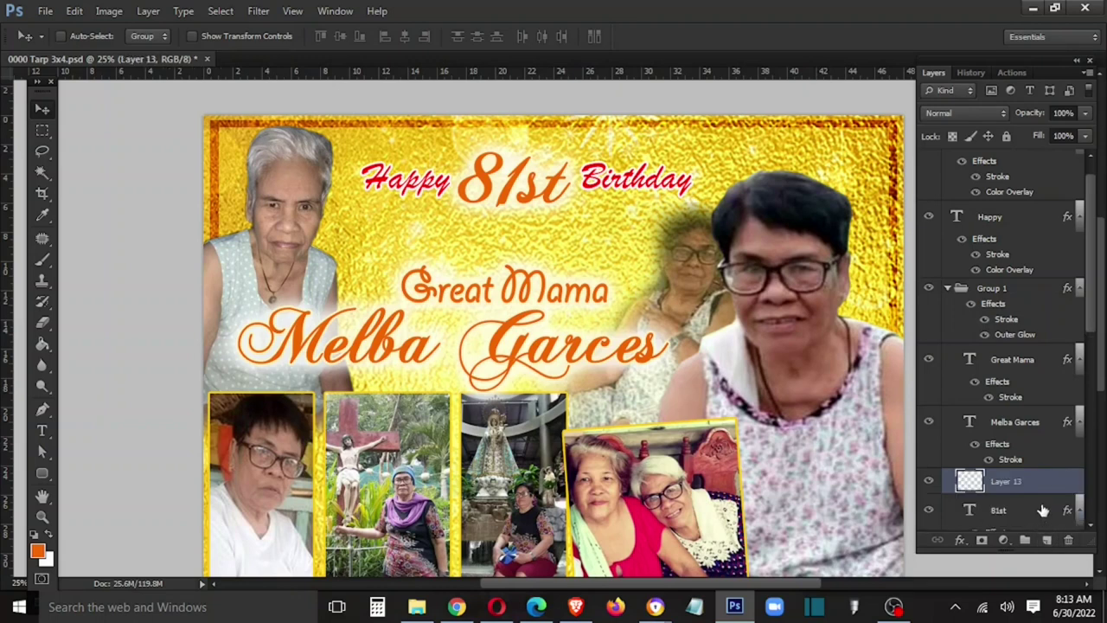
scroll(1030, 363, down, 3)
drag(1017, 327, 1019, 385)
shift+click(1025, 343)
key(ctrl+e)
Reapply a grey Color Overlay to the merged 81st layer and enable Gradient Overlay
right_click(991, 340)
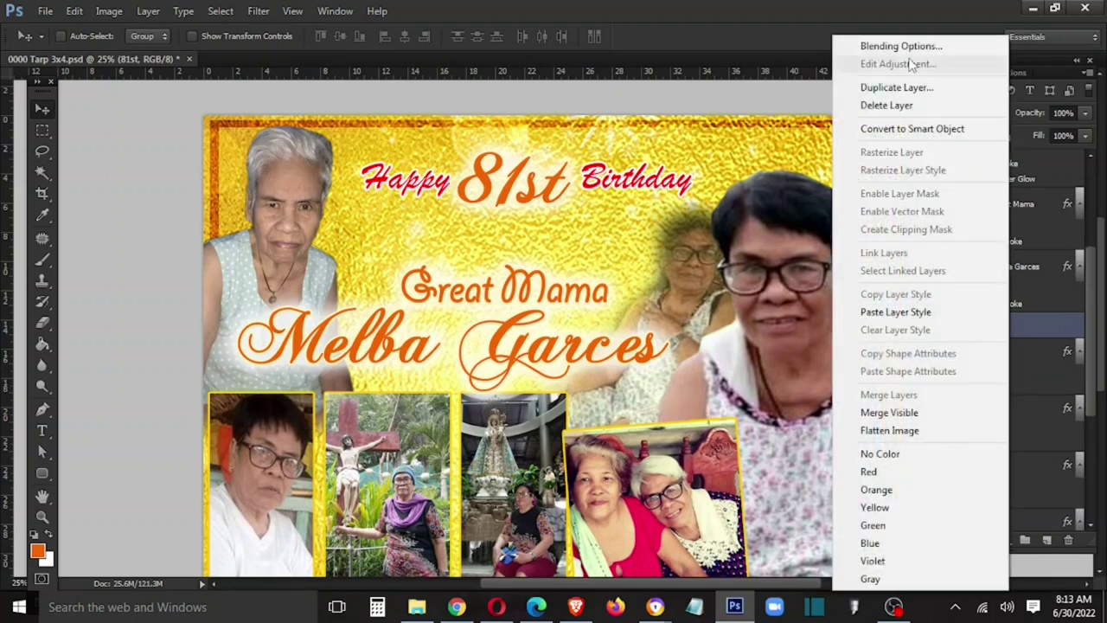
click(874, 45)
click(715, 331)
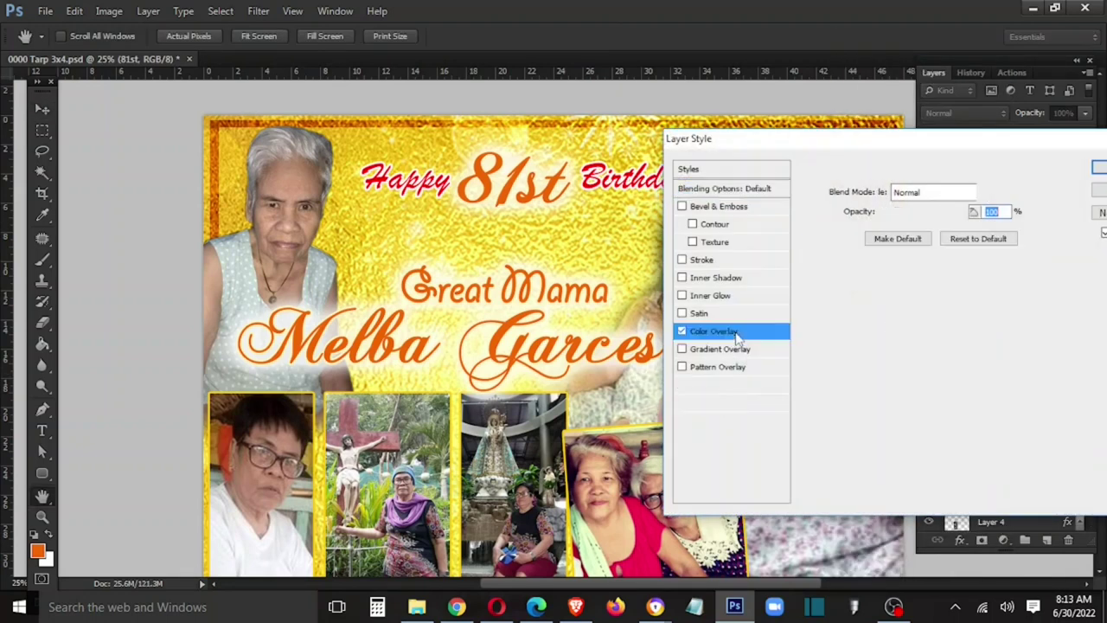
drag(897, 149, 586, 383)
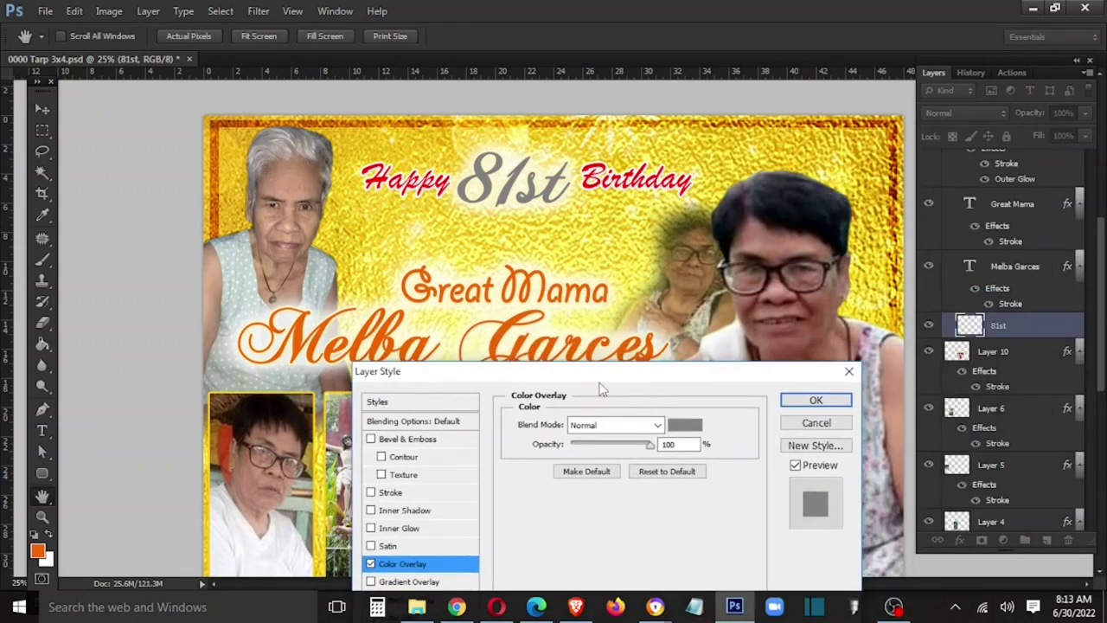
click(682, 426)
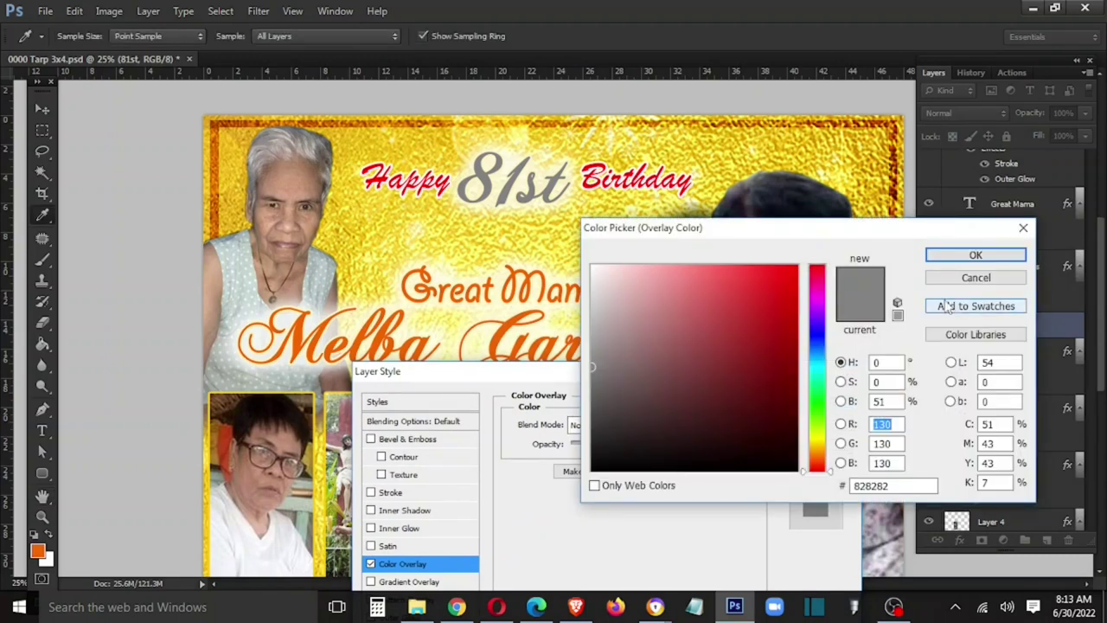
click(976, 255)
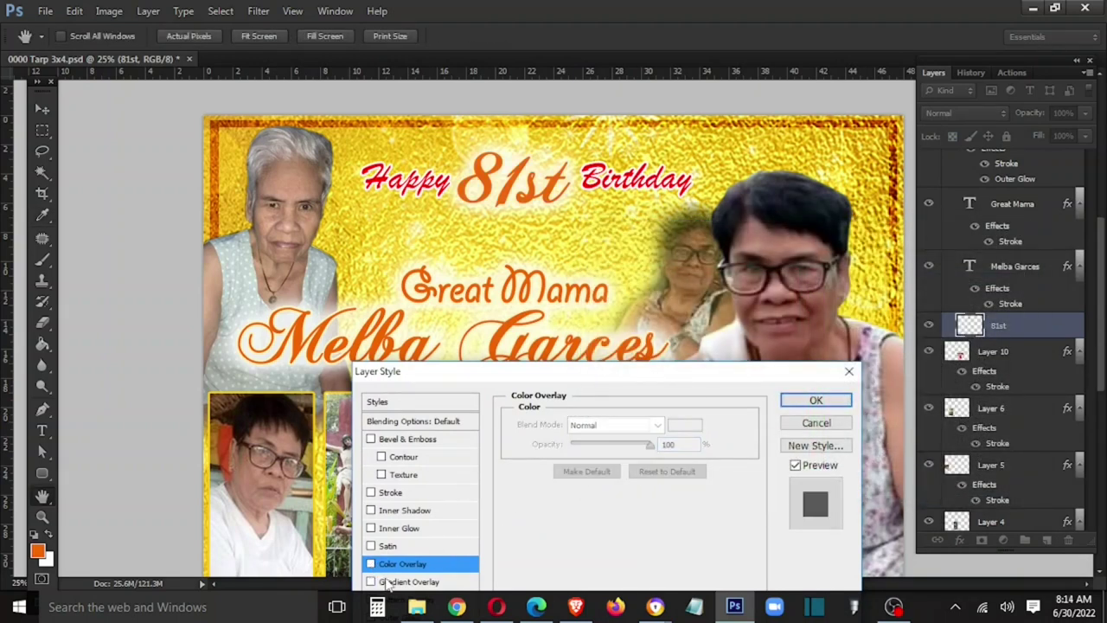
click(374, 581)
Rework the Orange, Yellow preset into a red-start gradient with a yellow stop at 39%
click(635, 464)
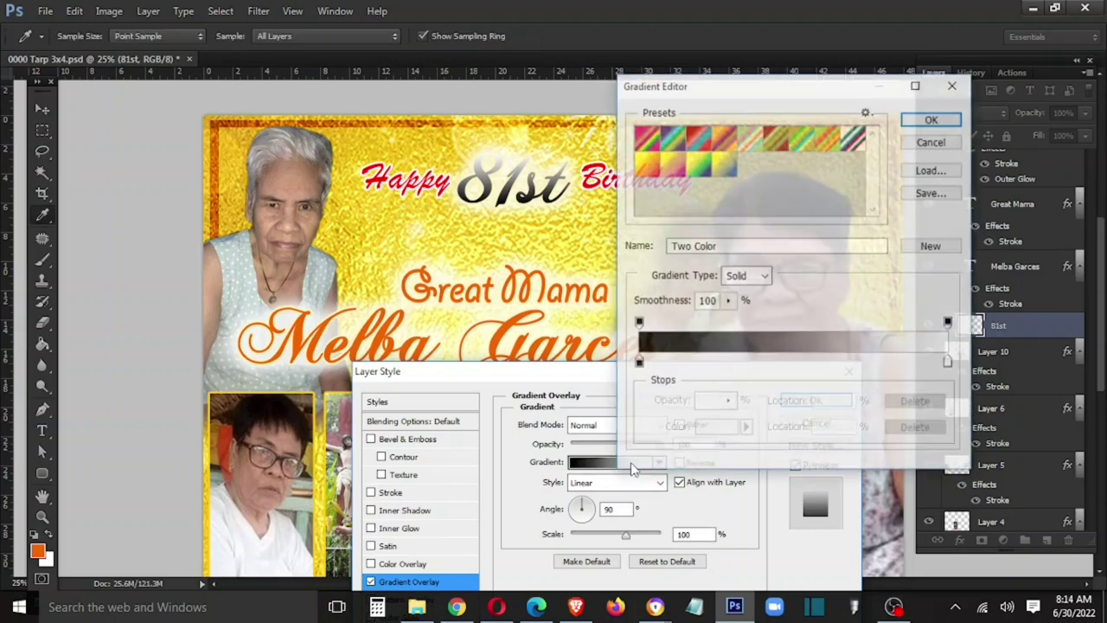
click(645, 158)
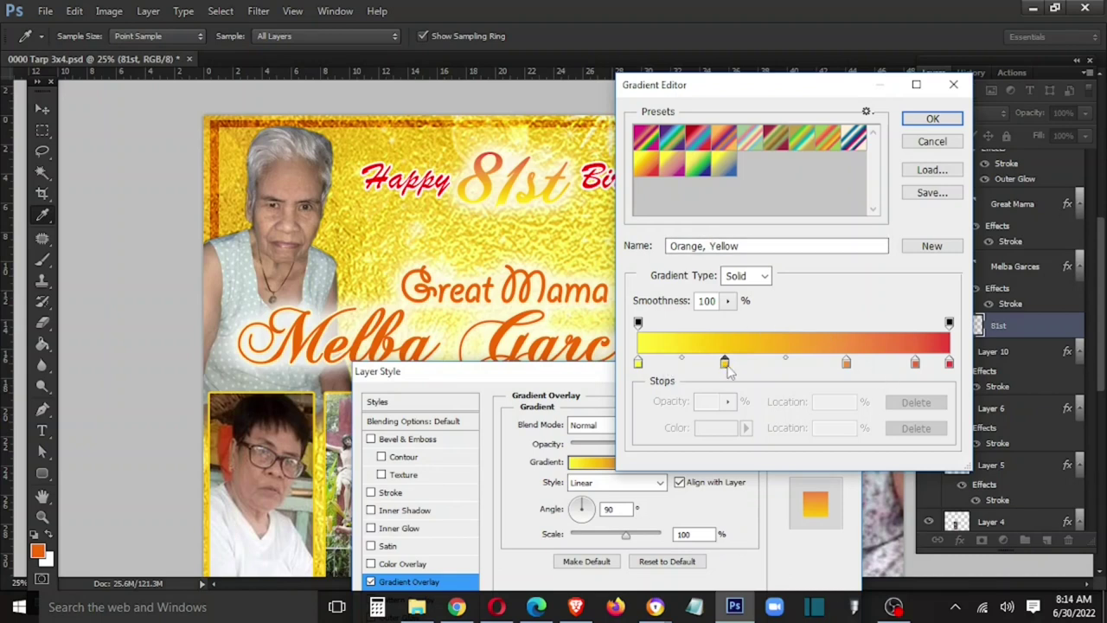
drag(725, 364, 829, 363)
drag(642, 363, 658, 407)
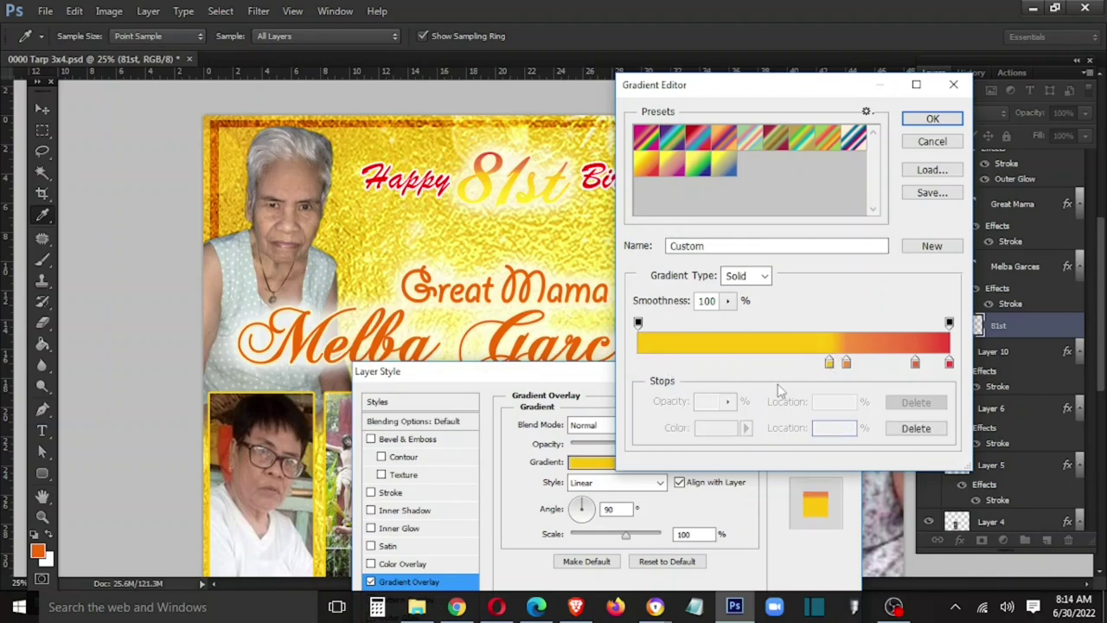
click(796, 364)
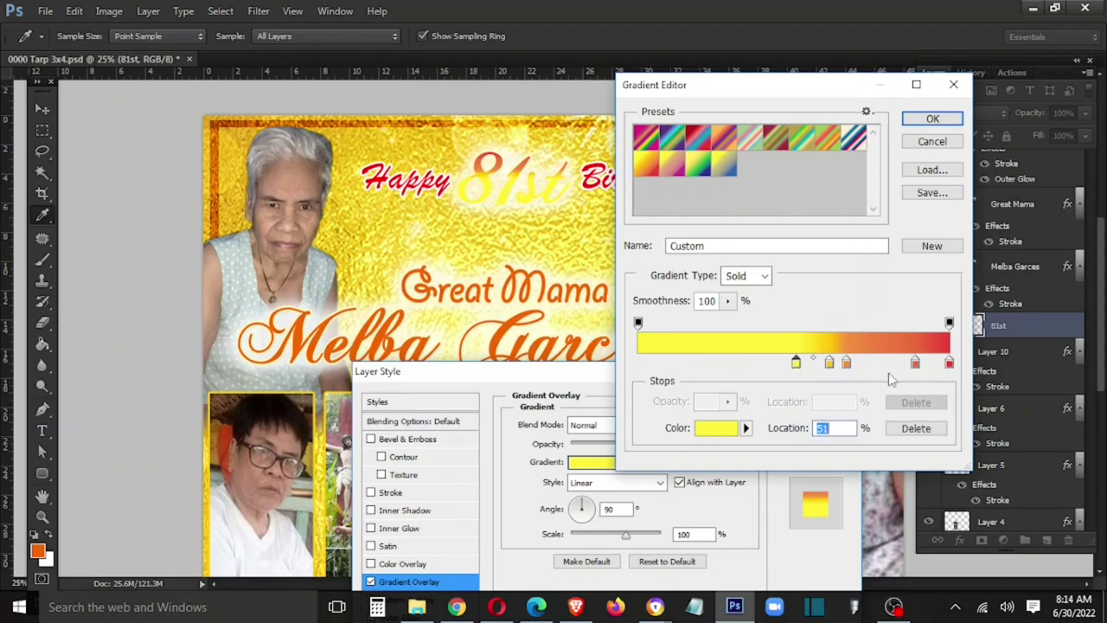
drag(915, 364, 638, 364)
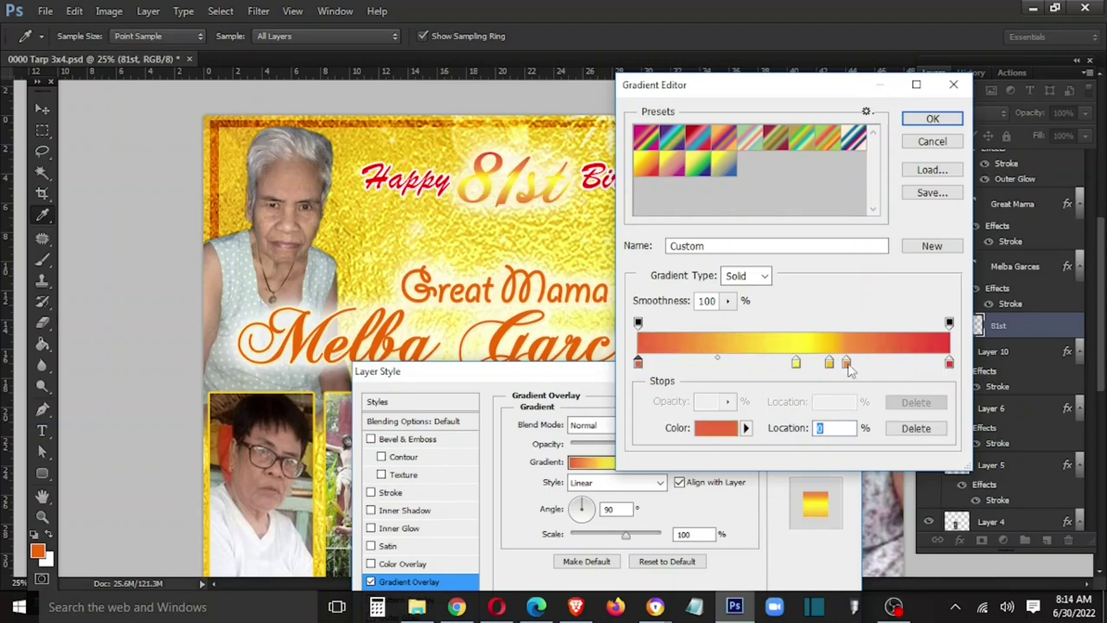
mouse_move(848, 363)
mouse_down()
mouse_move(856, 391)
mouse_move(876, 364)
mouse_move(836, 364)
mouse_up()
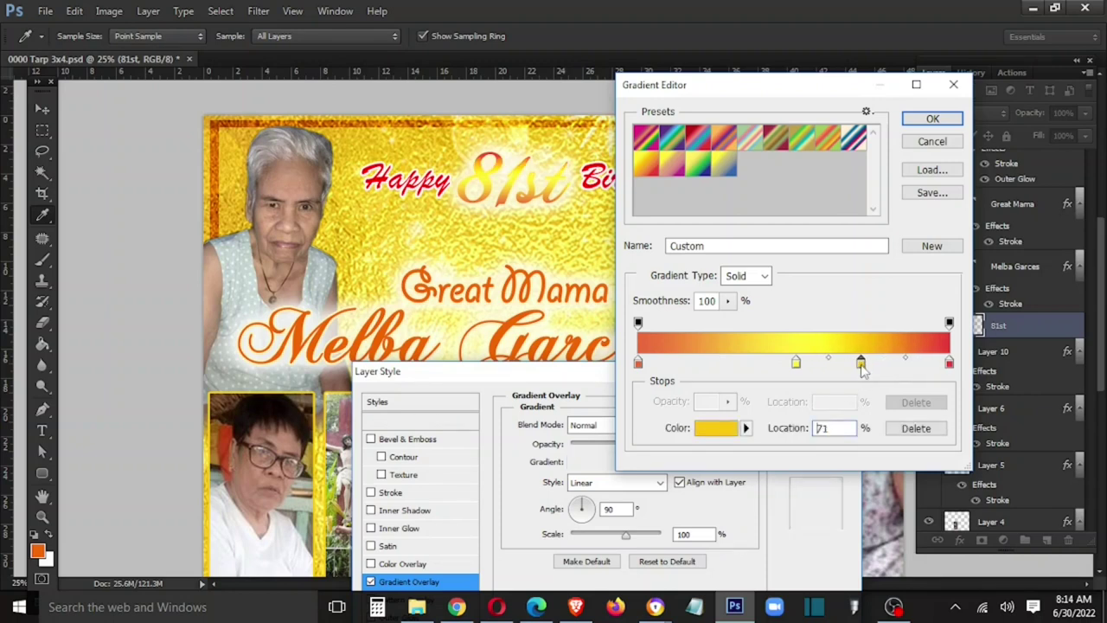
click(775, 364)
drag(774, 363, 760, 364)
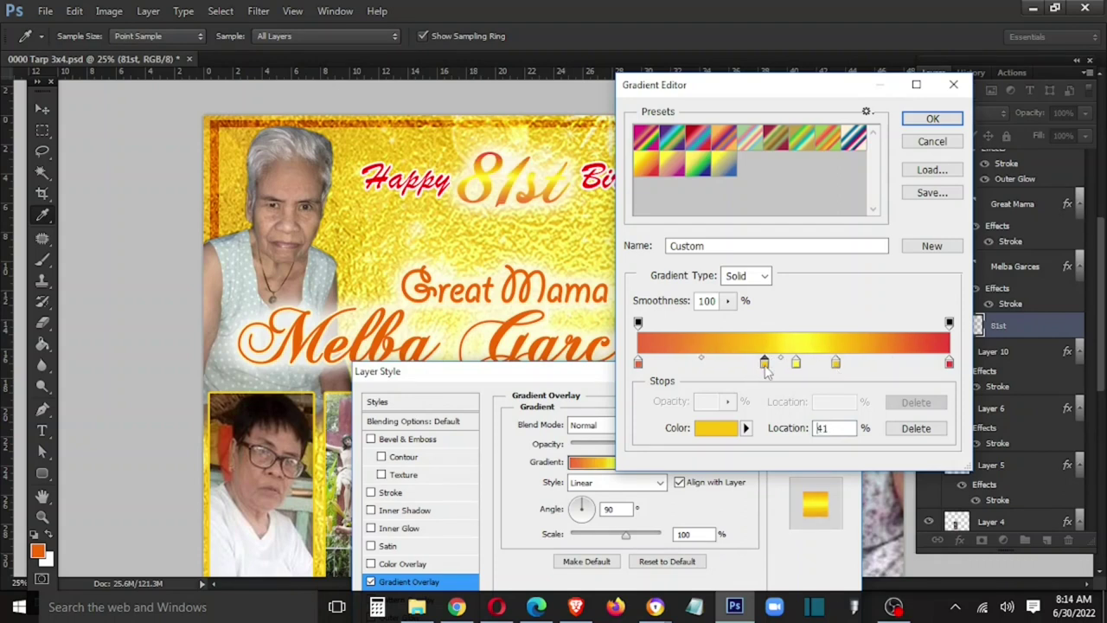
Set that stop to light gold ffd23a and apply the gradient overlay to 81st
double_click(761, 365)
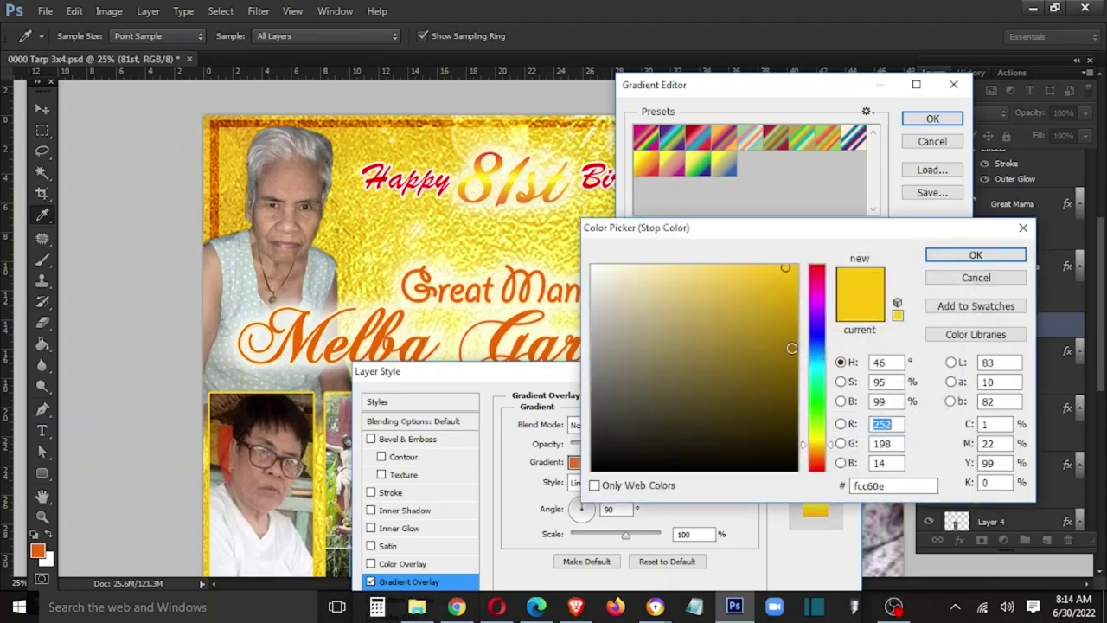
click(780, 304)
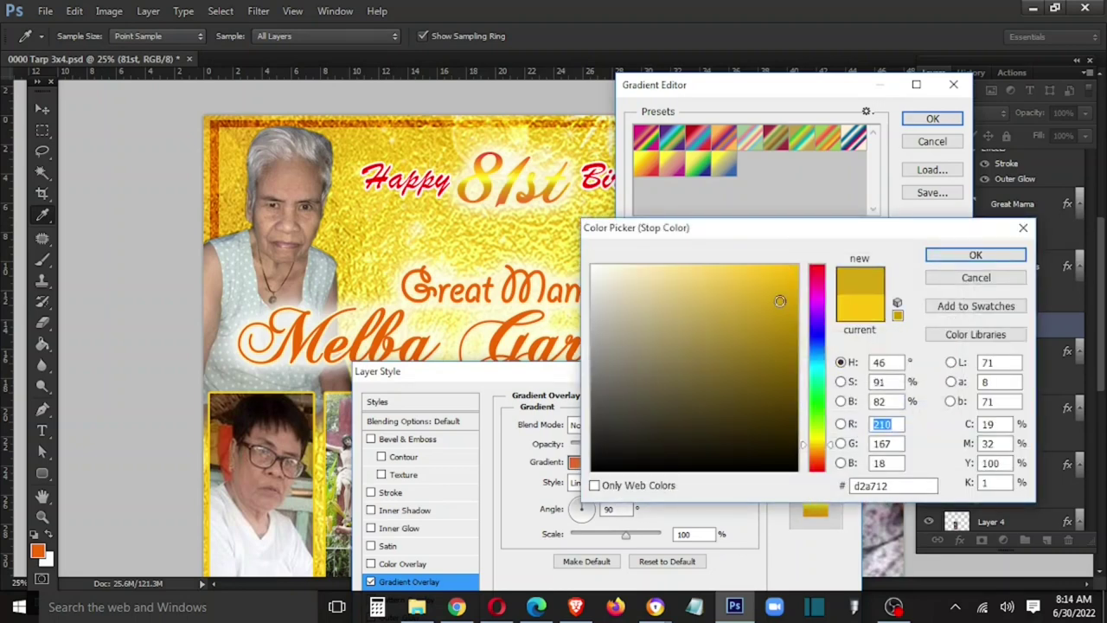
drag(782, 299, 750, 256)
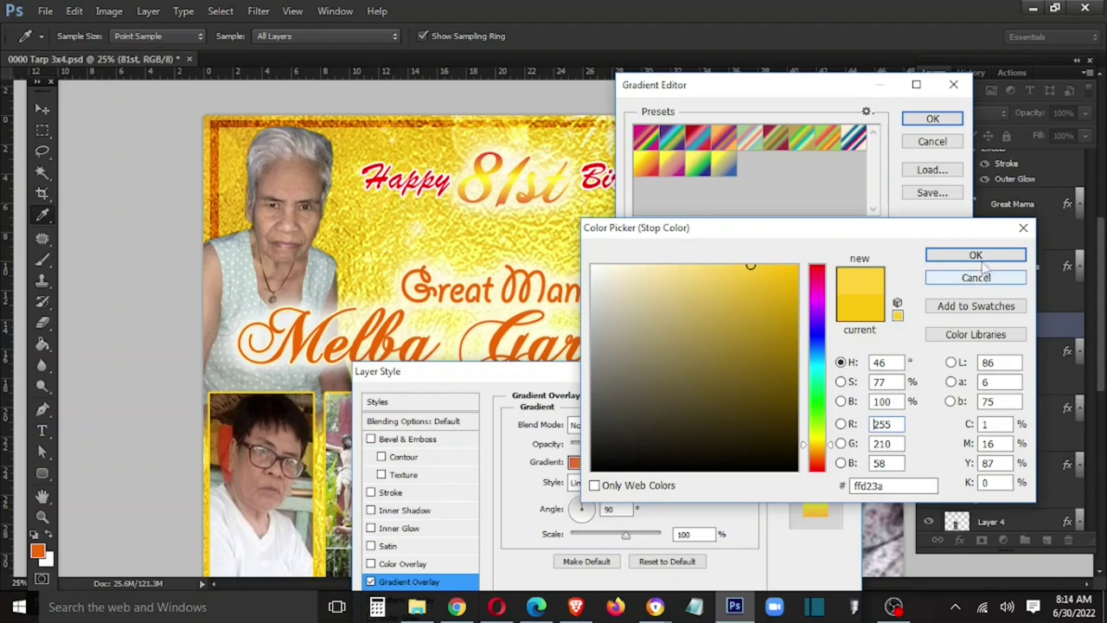
click(976, 255)
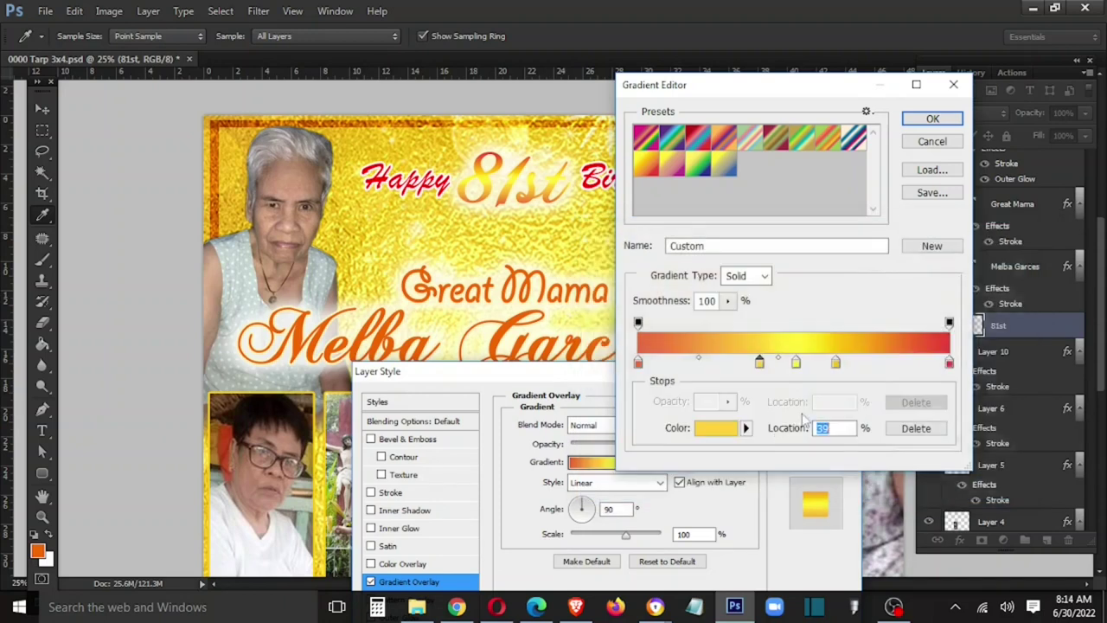
click(933, 119)
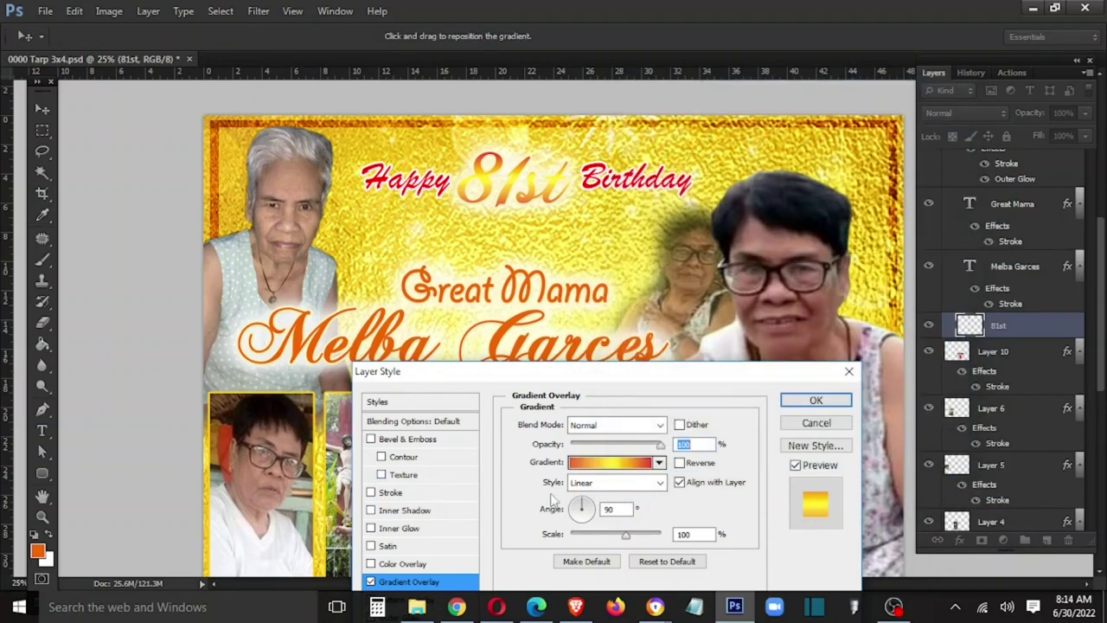
click(783, 401)
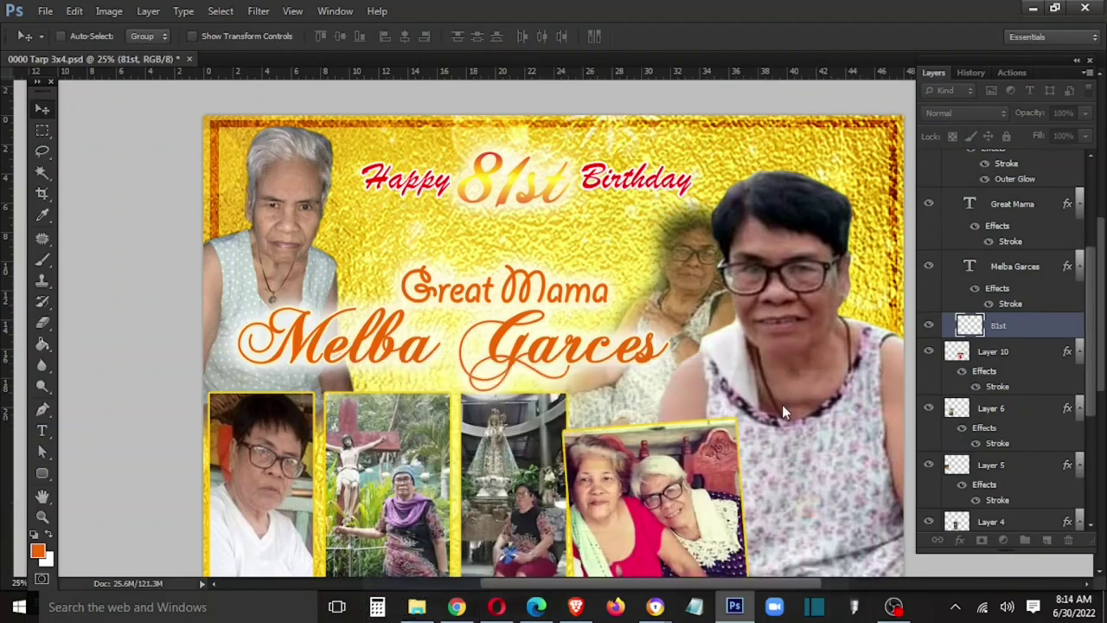
Bring up the Stroke effect settings for Group 1
right_click(1054, 331)
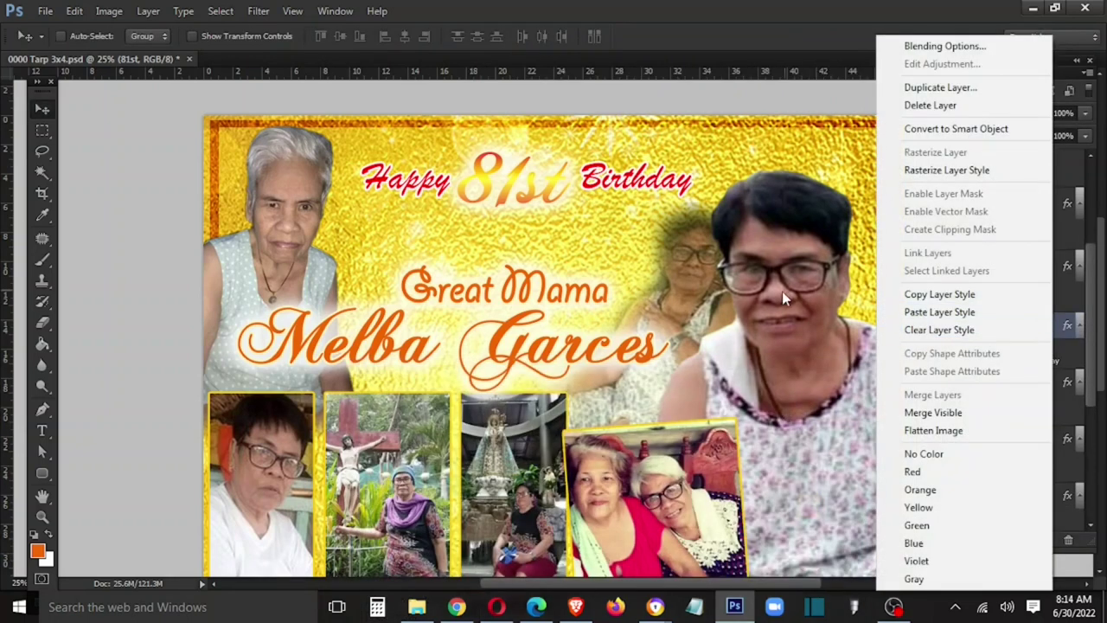
click(1014, 303)
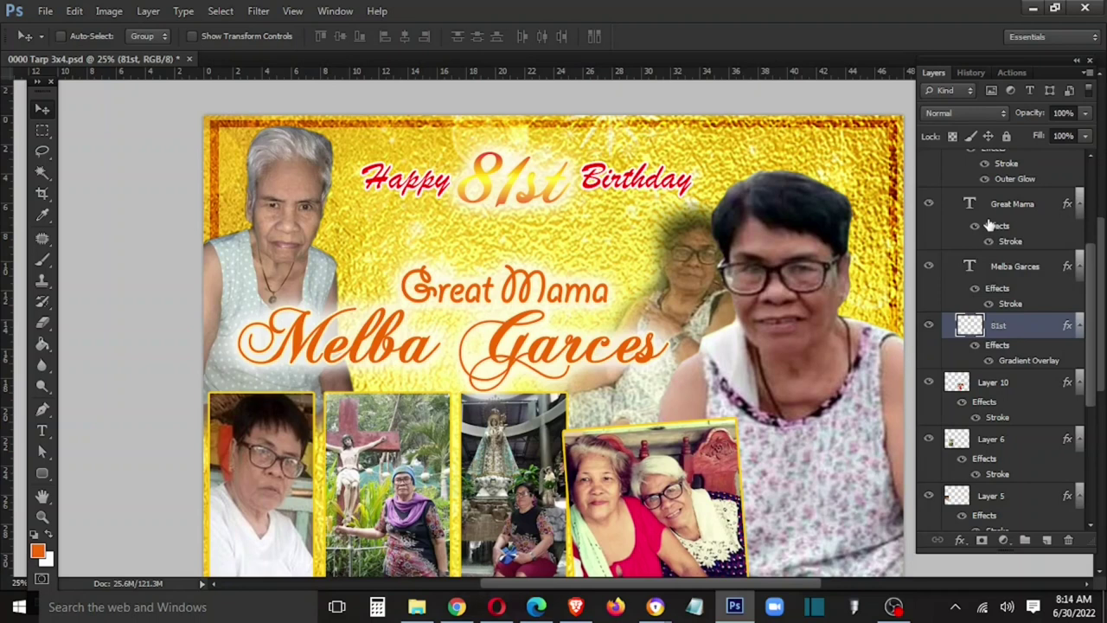
scroll(990, 225, up, 2)
scroll(995, 233, up, 2)
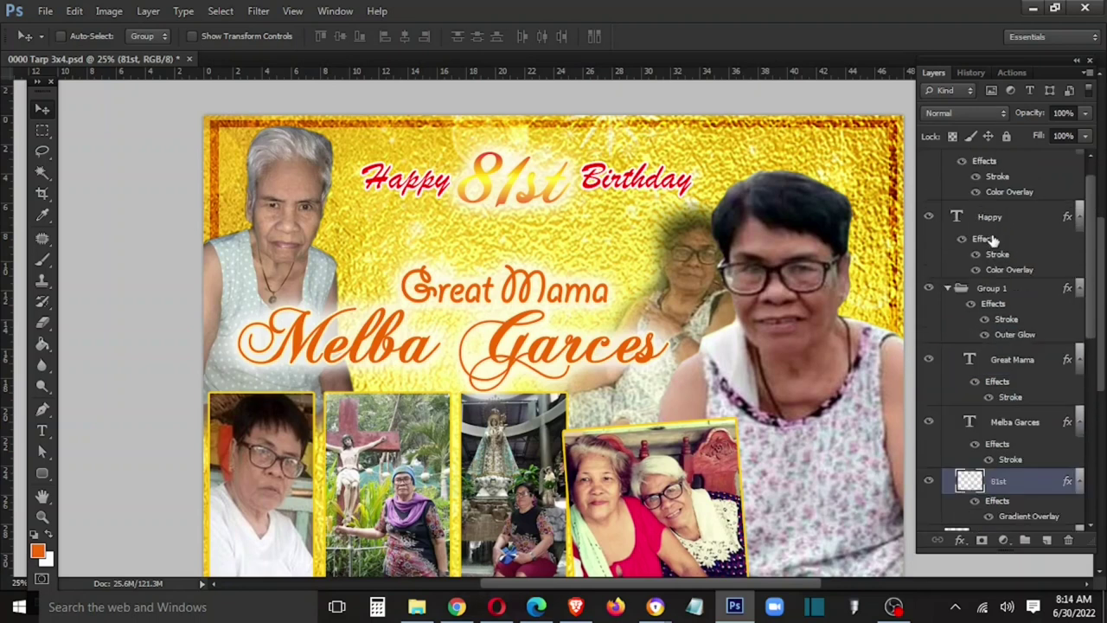
double_click(1006, 319)
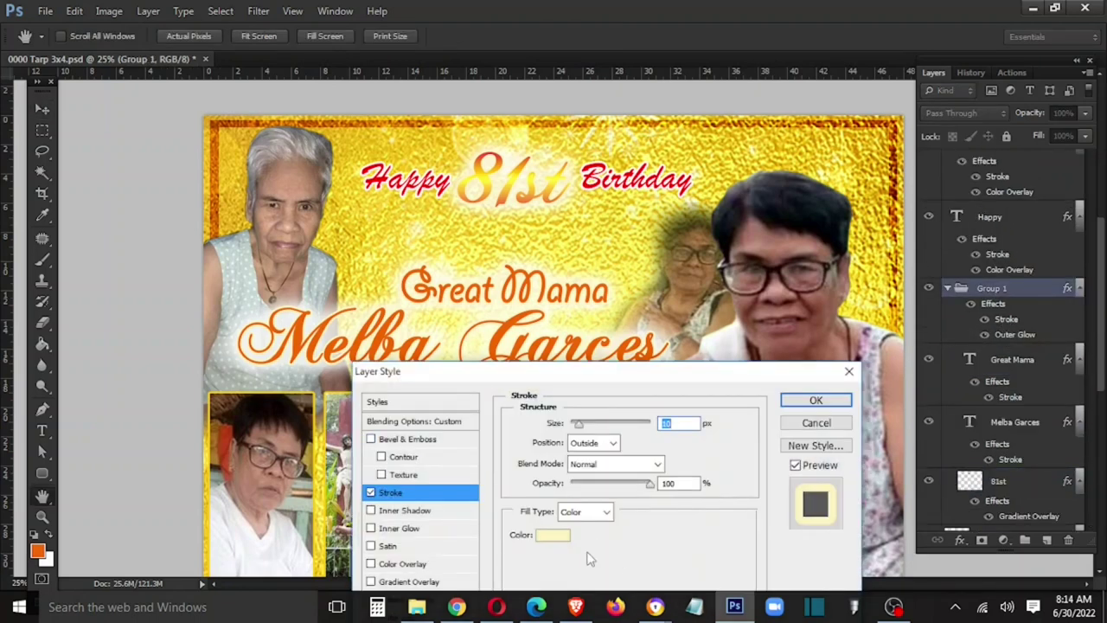
Colour Group 1's stroke brown 995e0a and enter a stroke value of 8
click(554, 535)
drag(786, 396, 797, 396)
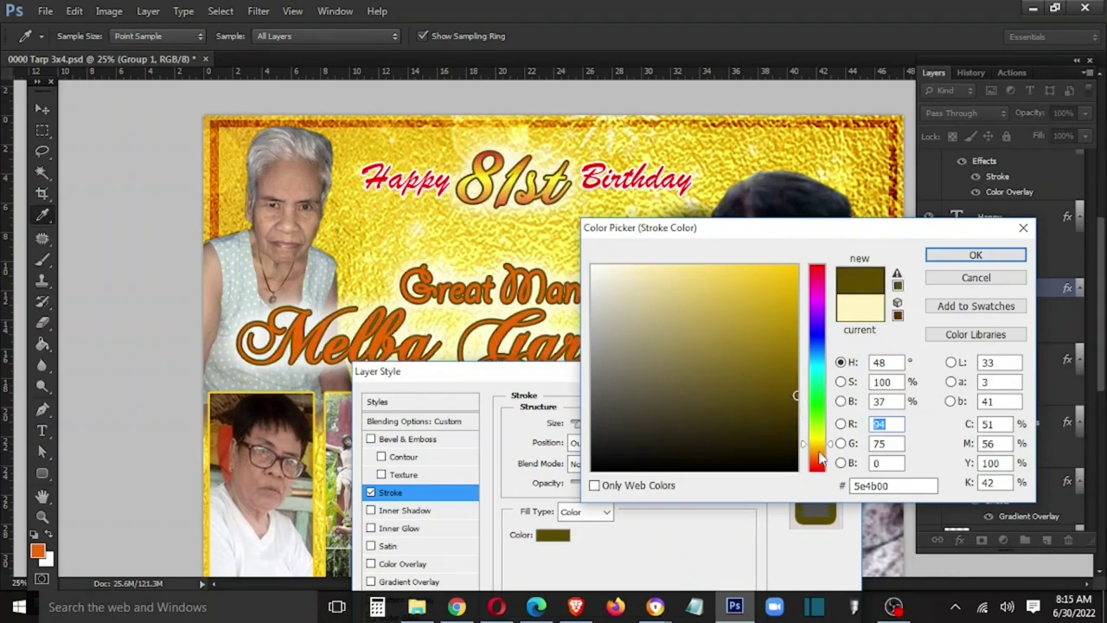
drag(820, 459, 820, 451)
drag(784, 373, 784, 347)
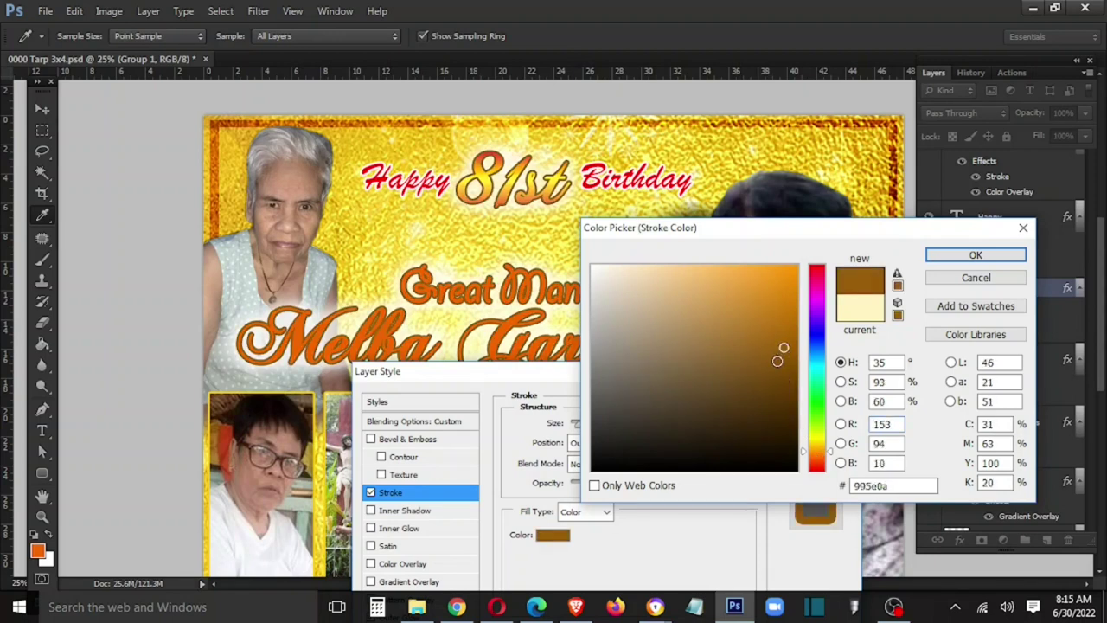
click(952, 255)
text(8)
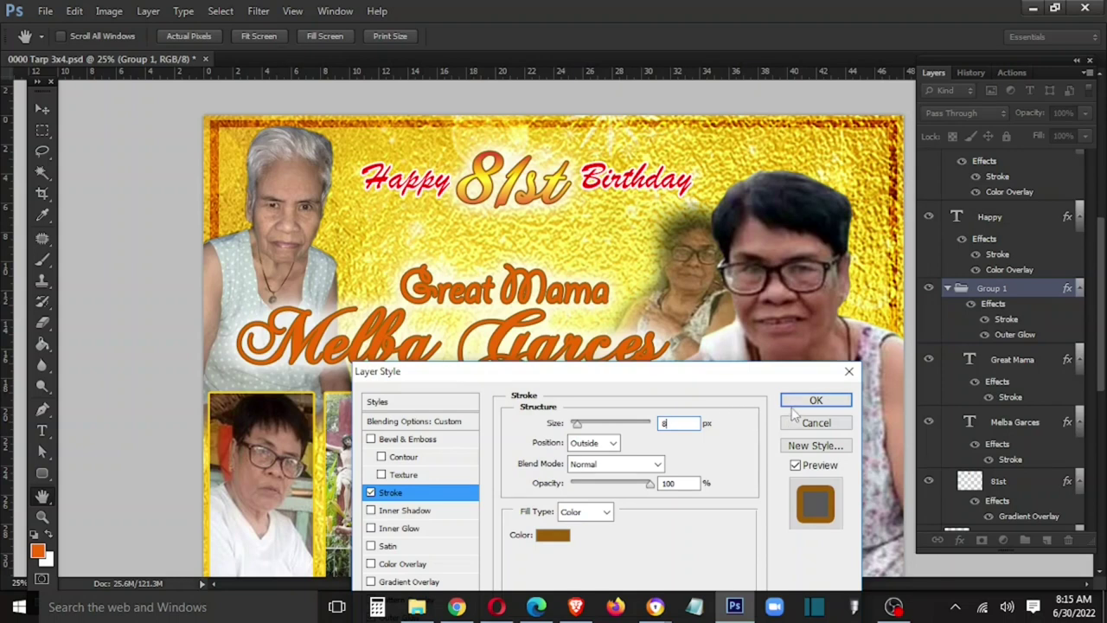
Recolour the Group 1 stroke to tan and apply the style
click(555, 540)
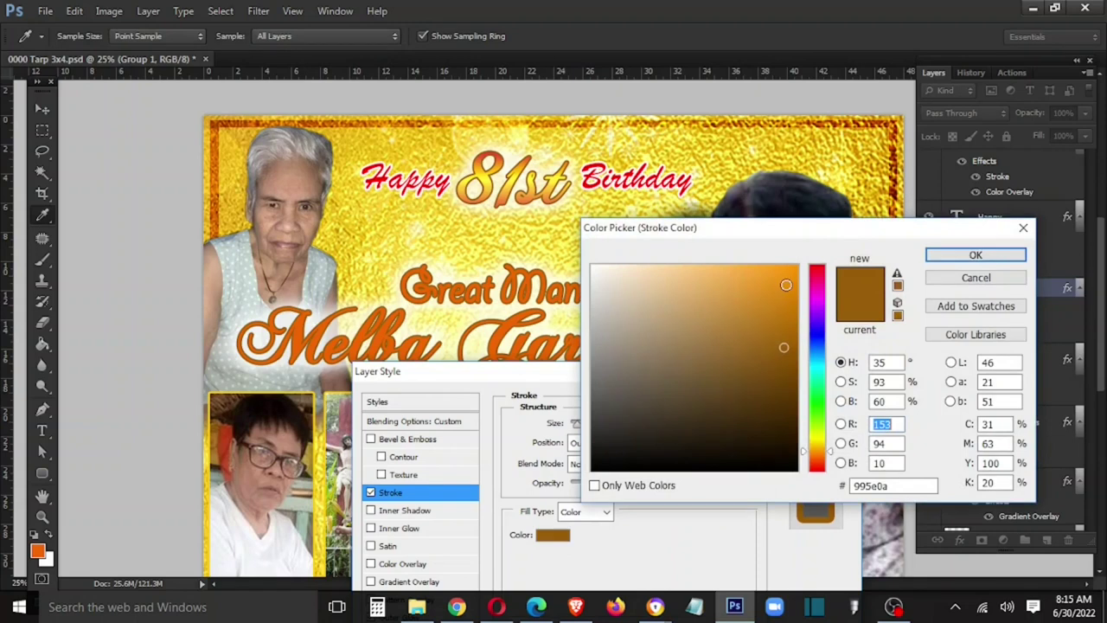
drag(787, 286, 833, 273)
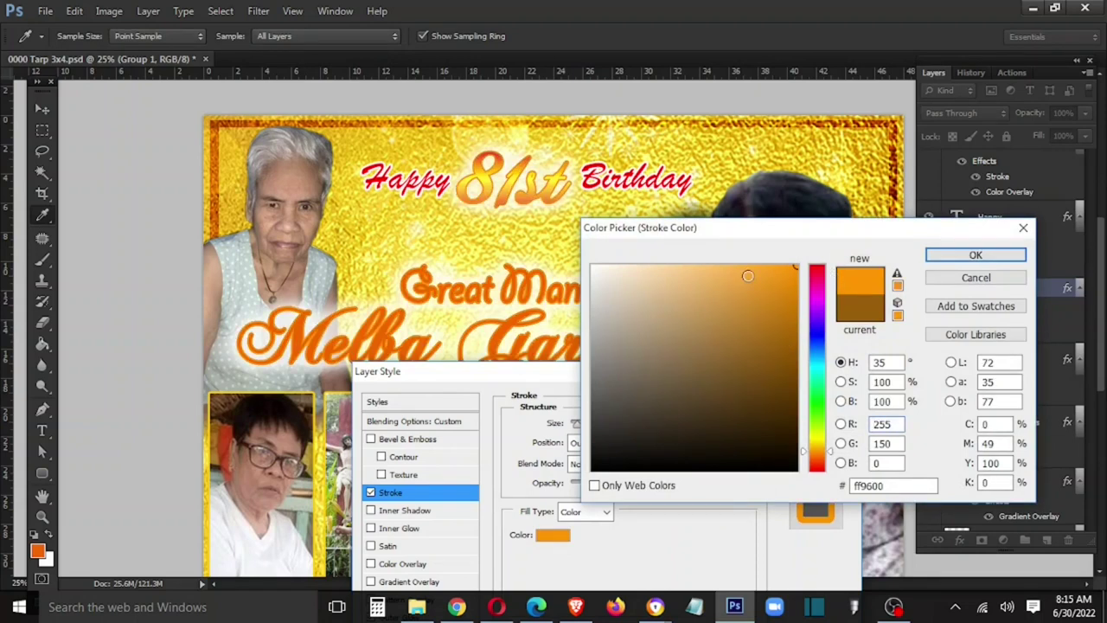
click(733, 306)
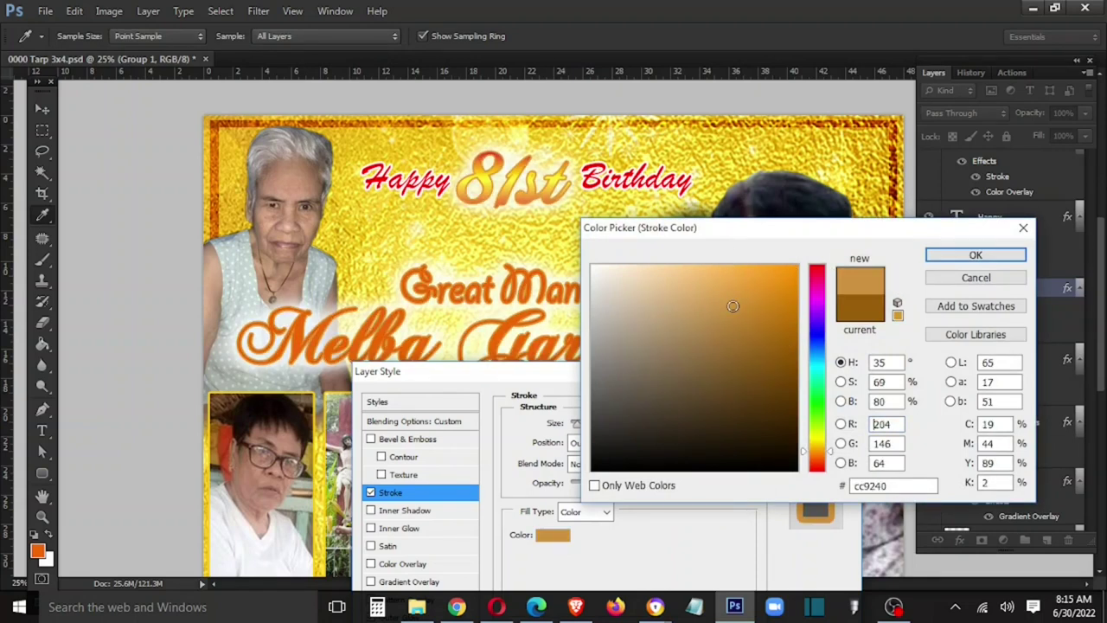
click(721, 310)
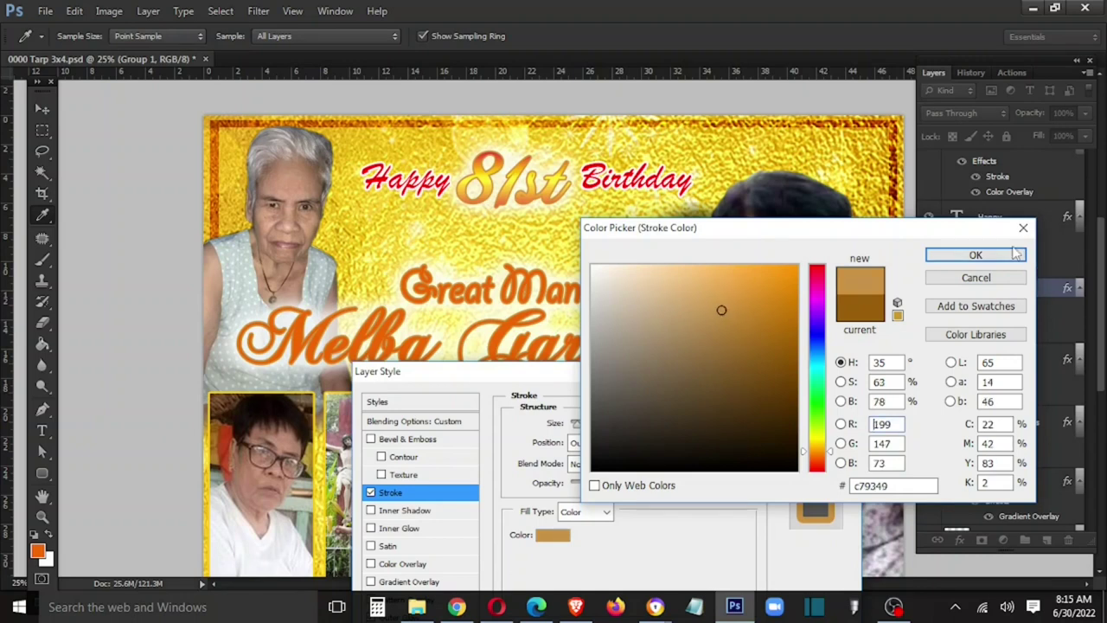
click(976, 254)
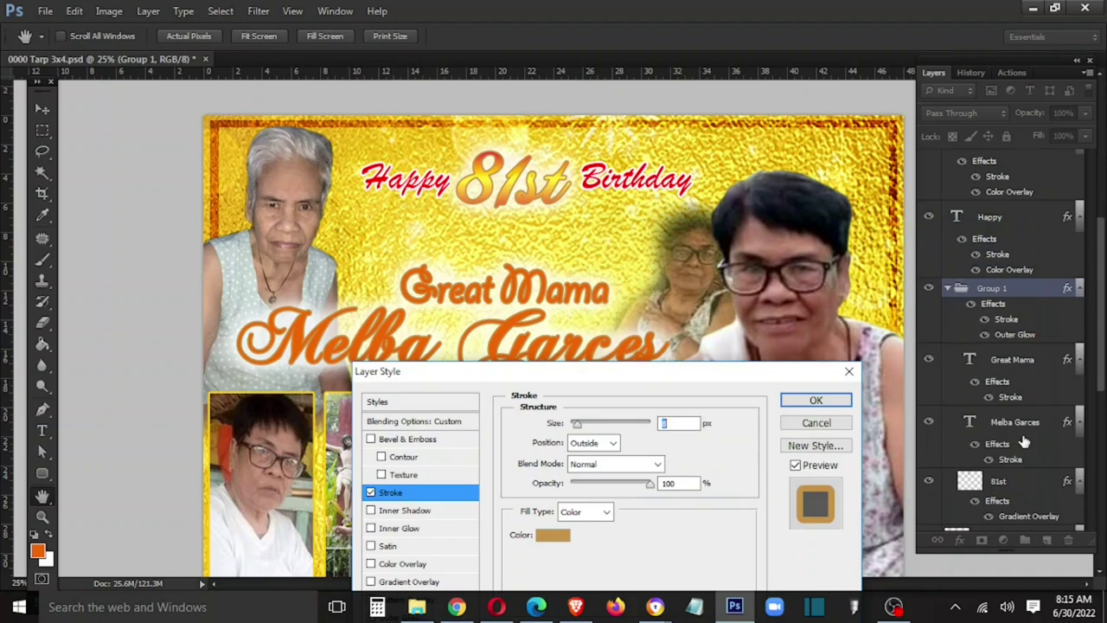
click(813, 400)
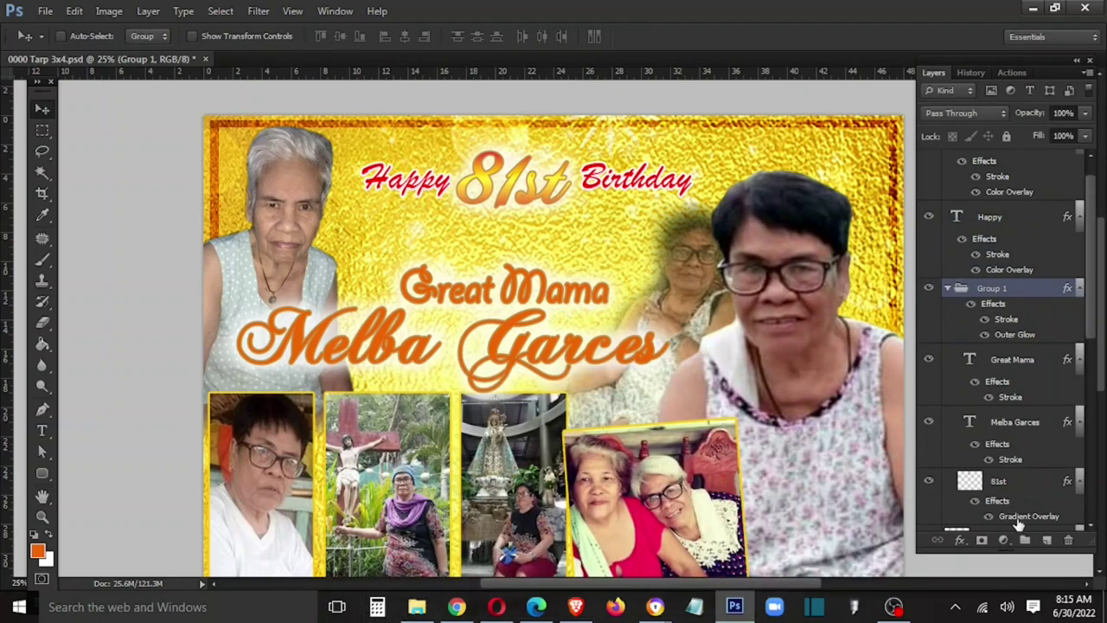
click(1032, 443)
click(1028, 474)
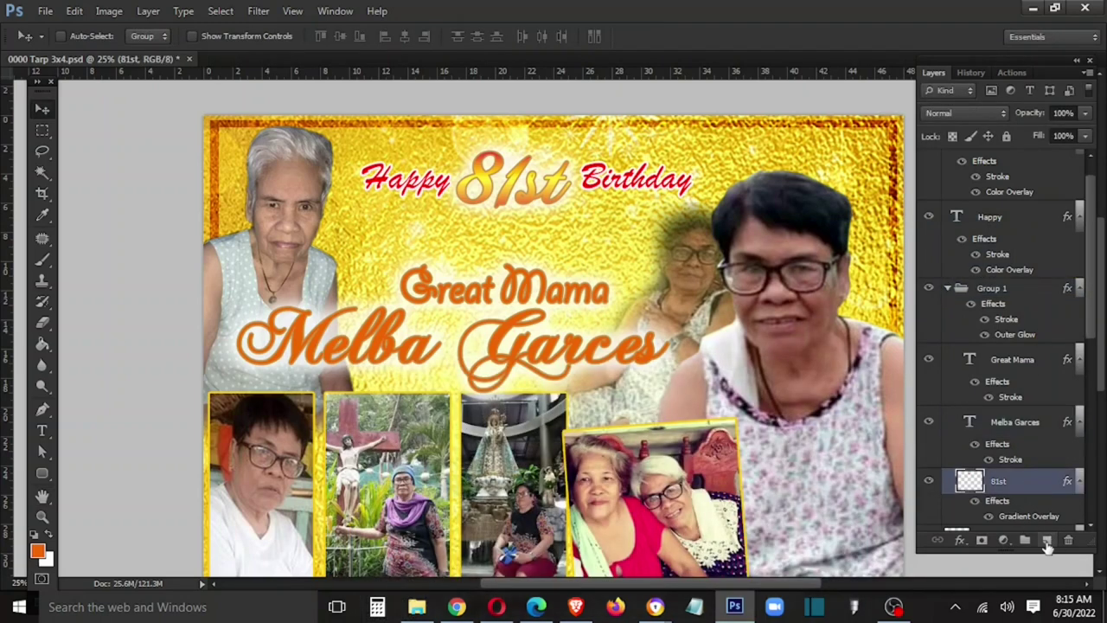
click(1047, 540)
click(1025, 423)
key(ctrl+e)
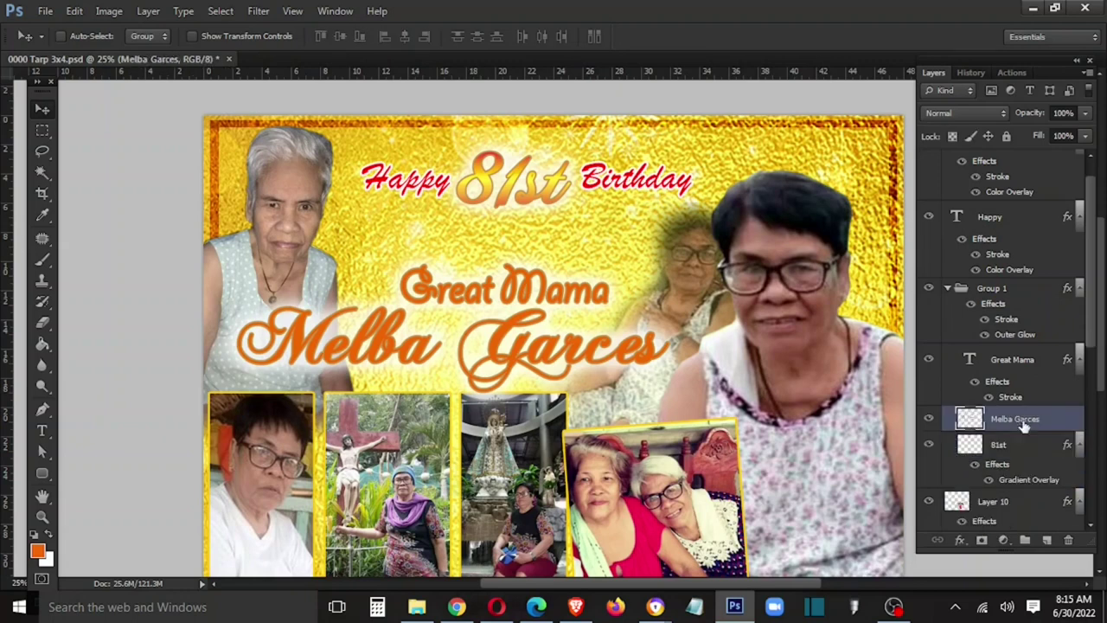
click(1047, 540)
click(1027, 368)
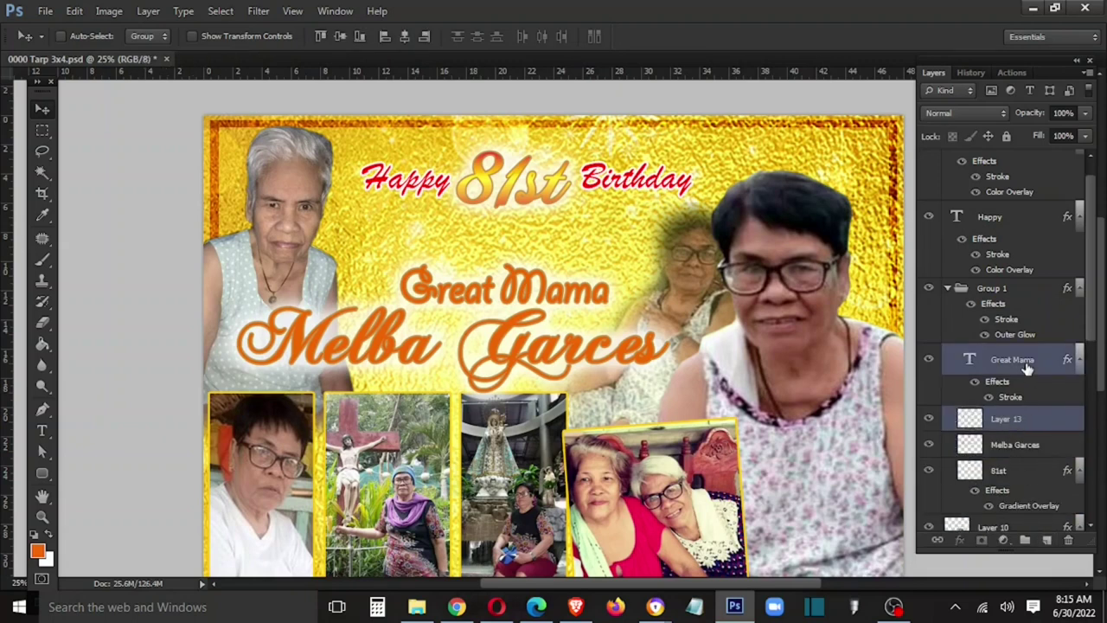
key(ctrl+e)
Copy the 81st layer style and paste it onto both name layers
click(1026, 417)
right_click(1026, 418)
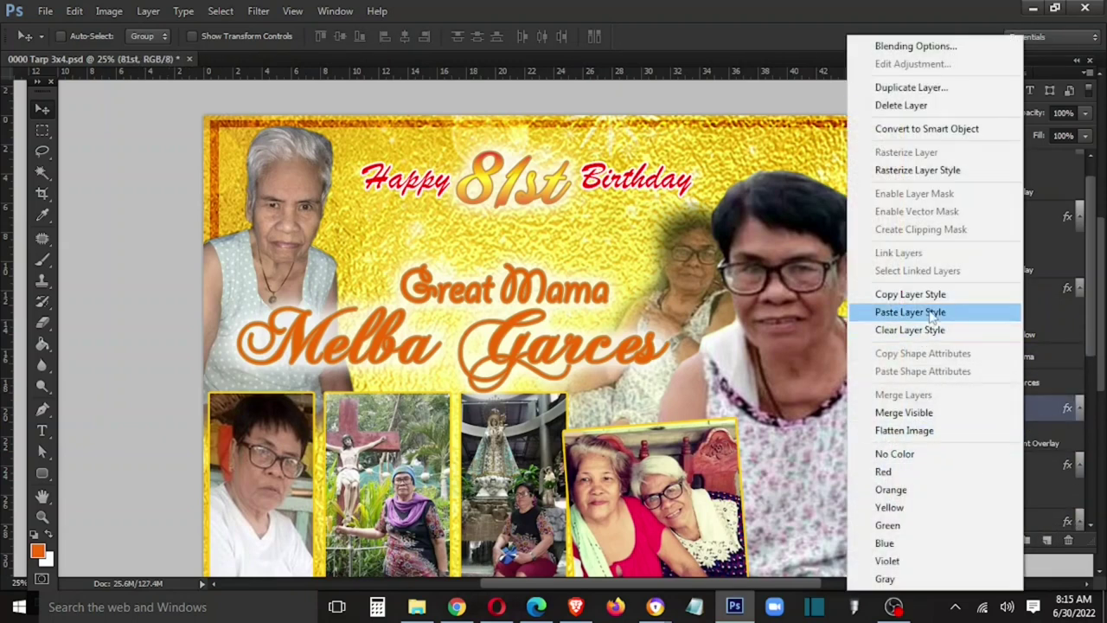
click(935, 294)
click(1017, 385)
shift+click(1012, 358)
right_click(1013, 358)
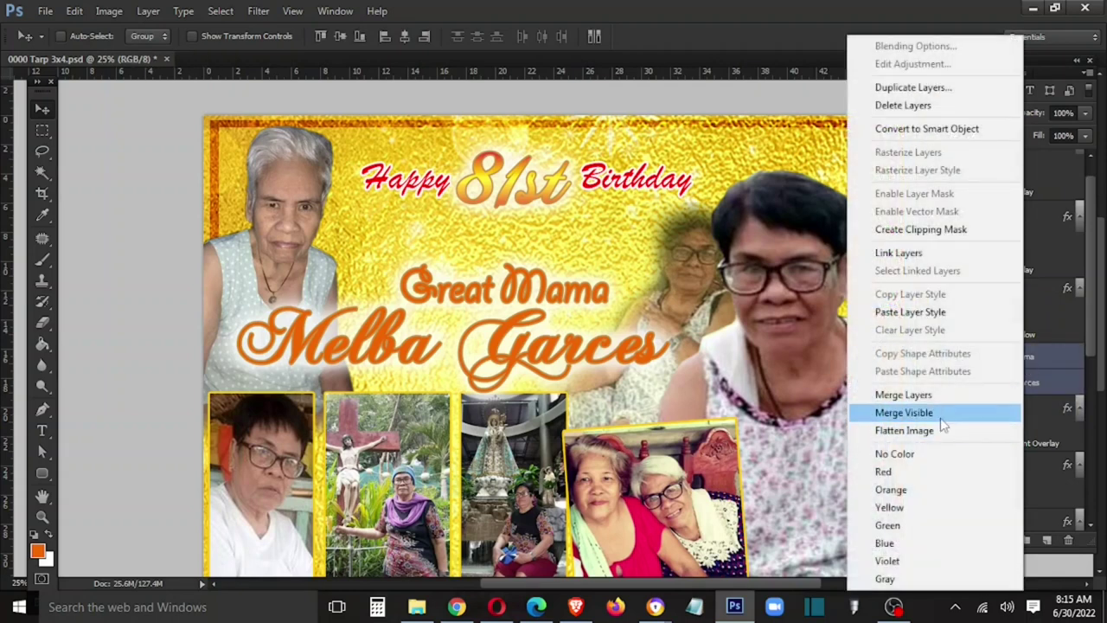
click(917, 312)
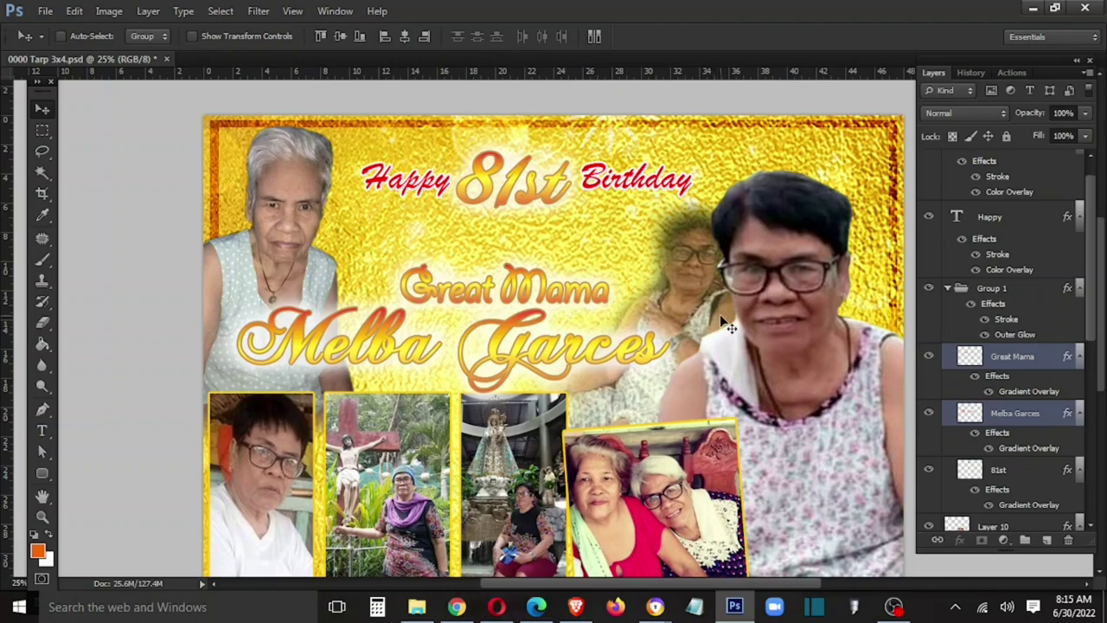
scroll(1019, 404, down, 3)
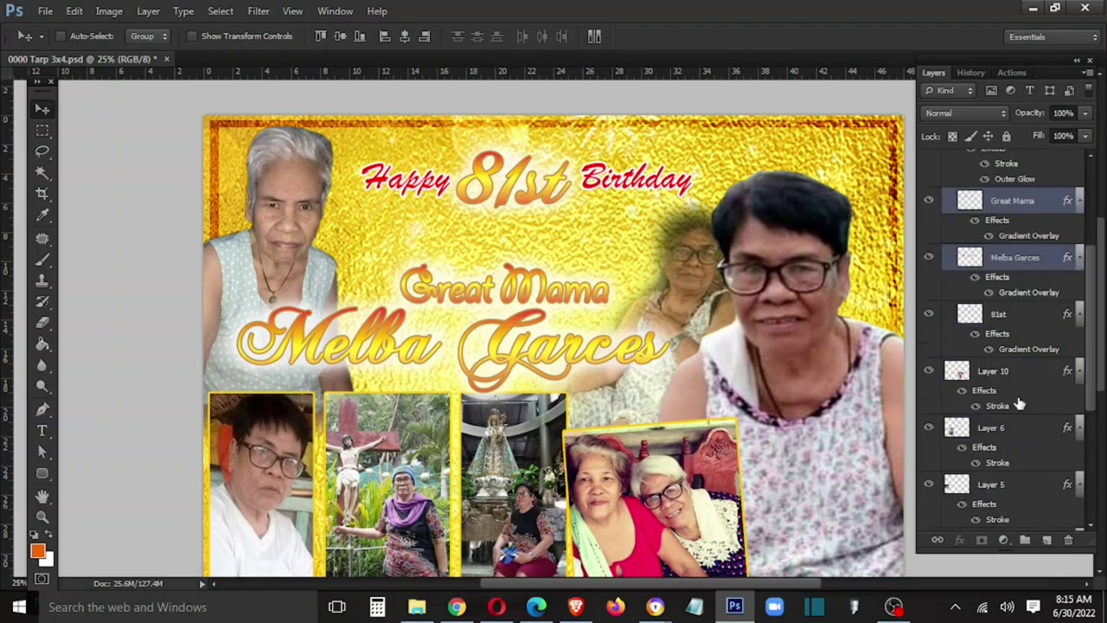
Change a yellow stop in 81st's gradient overlay to ffcc00
double_click(1013, 347)
click(611, 465)
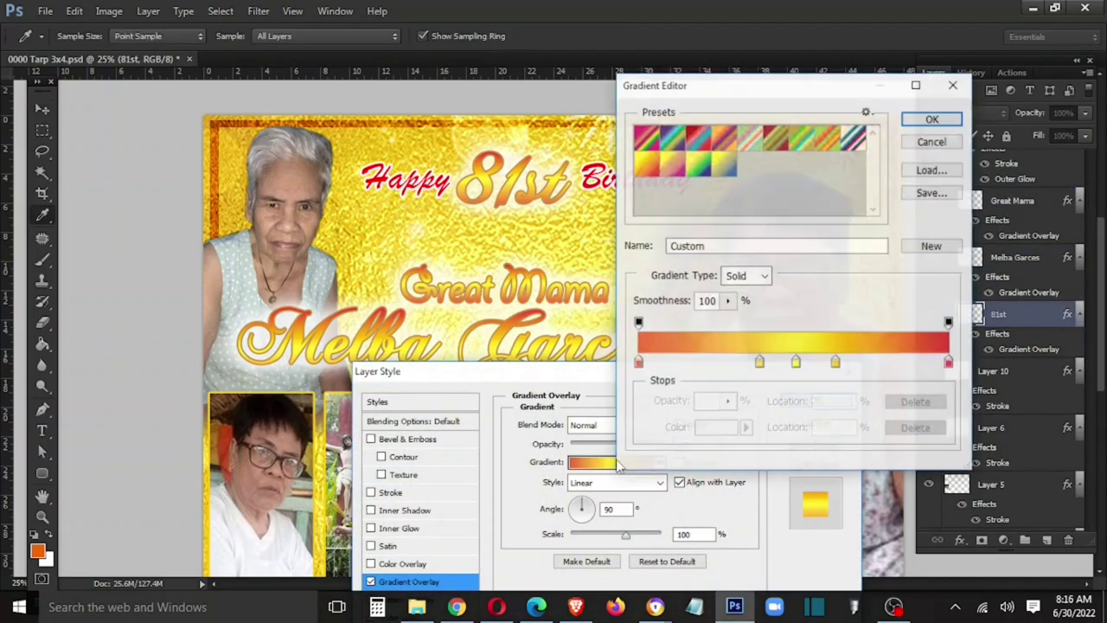
double_click(796, 363)
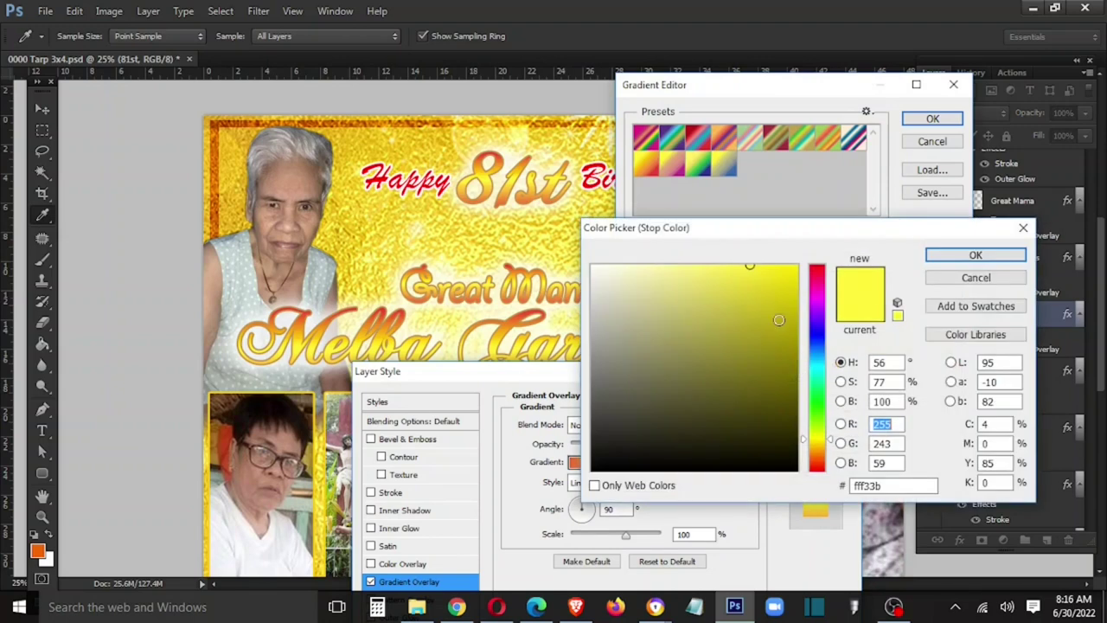
drag(816, 444, 816, 445)
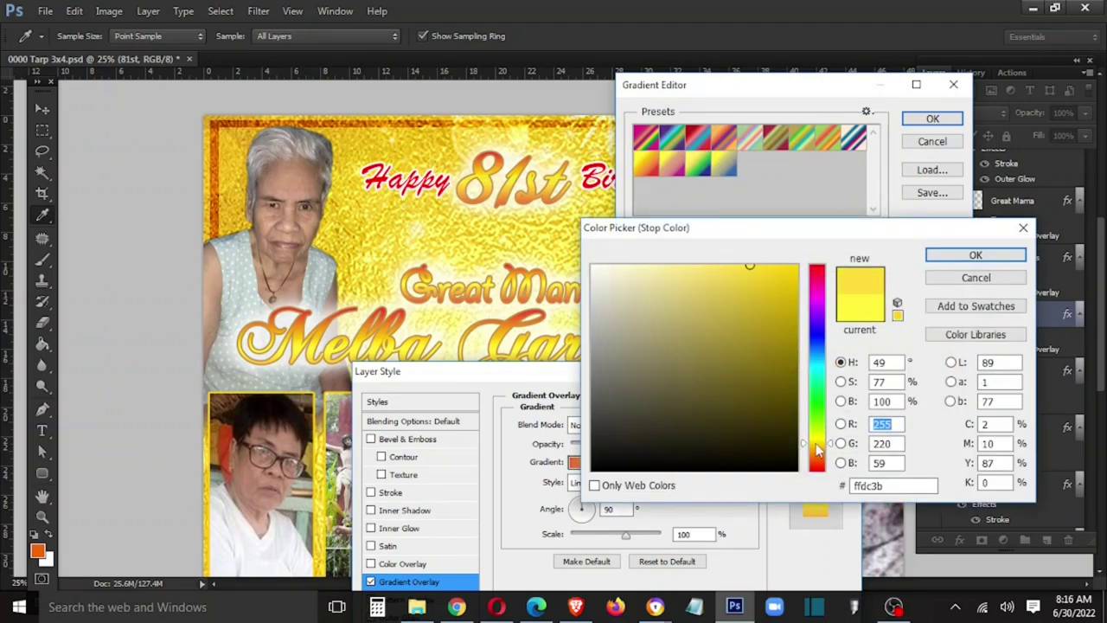
drag(768, 292, 803, 253)
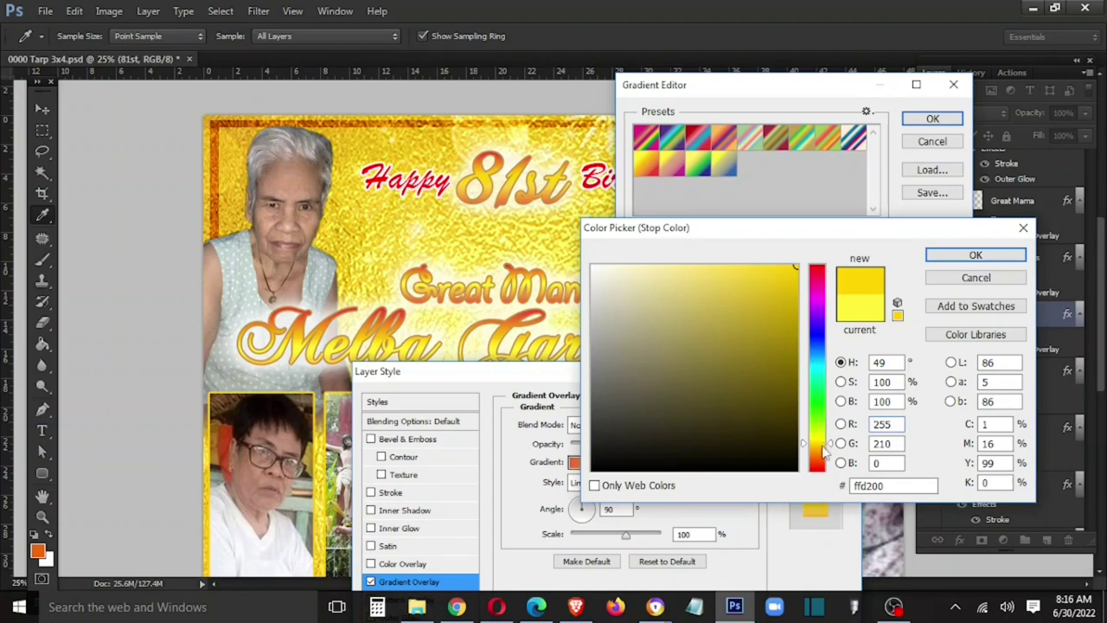
mouse_move(820, 449)
mouse_down()
mouse_move(819, 461)
mouse_move(819, 449)
mouse_up()
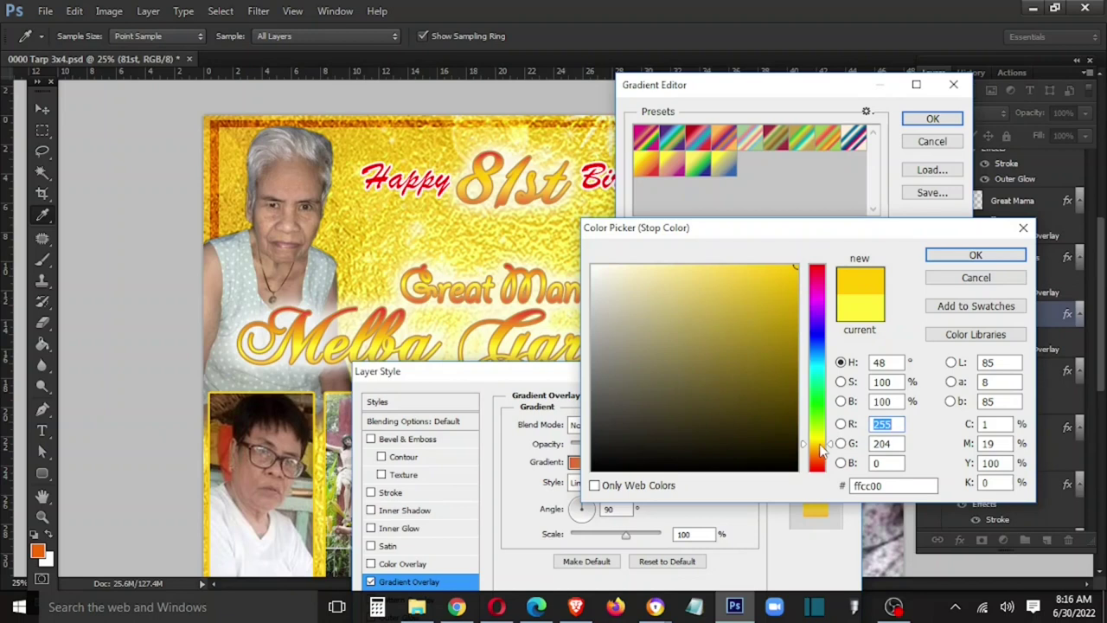
click(976, 256)
click(934, 119)
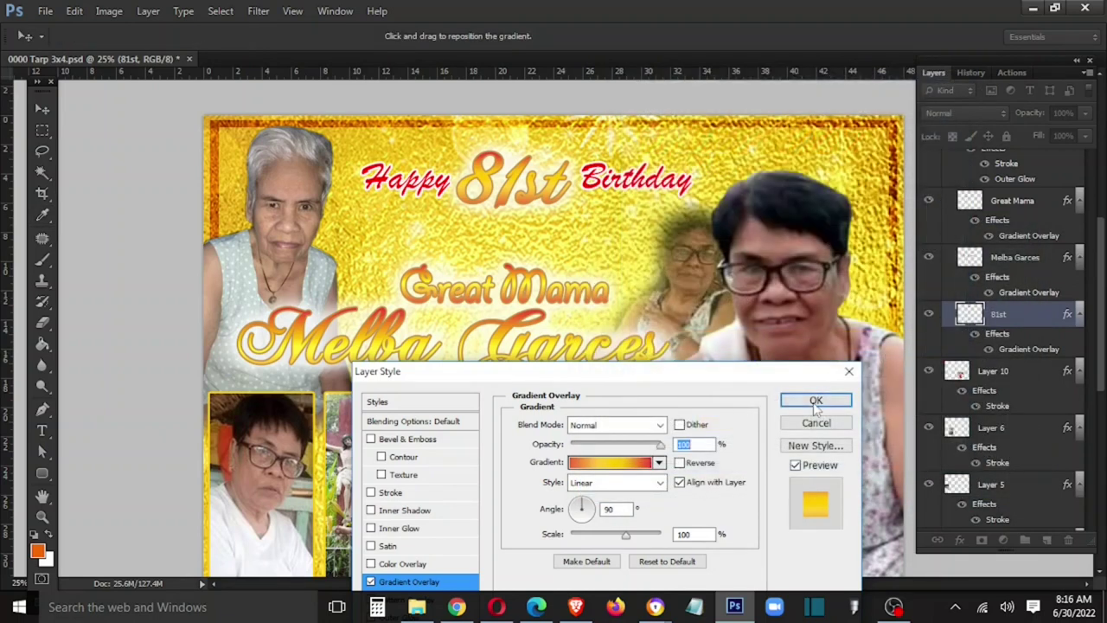
click(815, 401)
right_click(1038, 321)
click(920, 313)
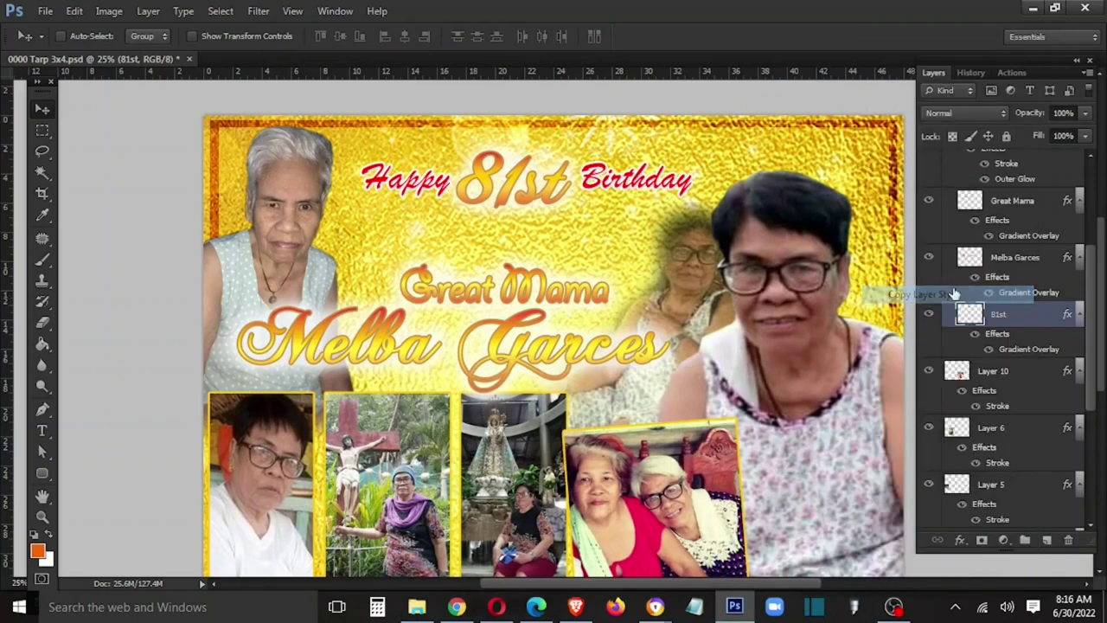
click(1004, 256)
ctrl+click(1030, 200)
right_click(1029, 200)
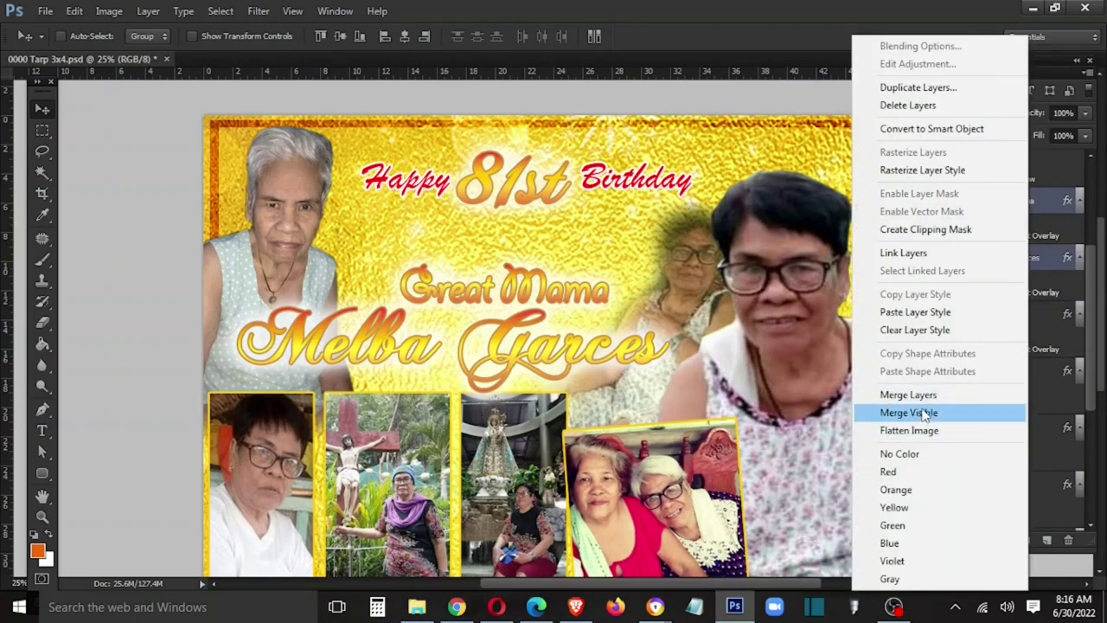
click(920, 313)
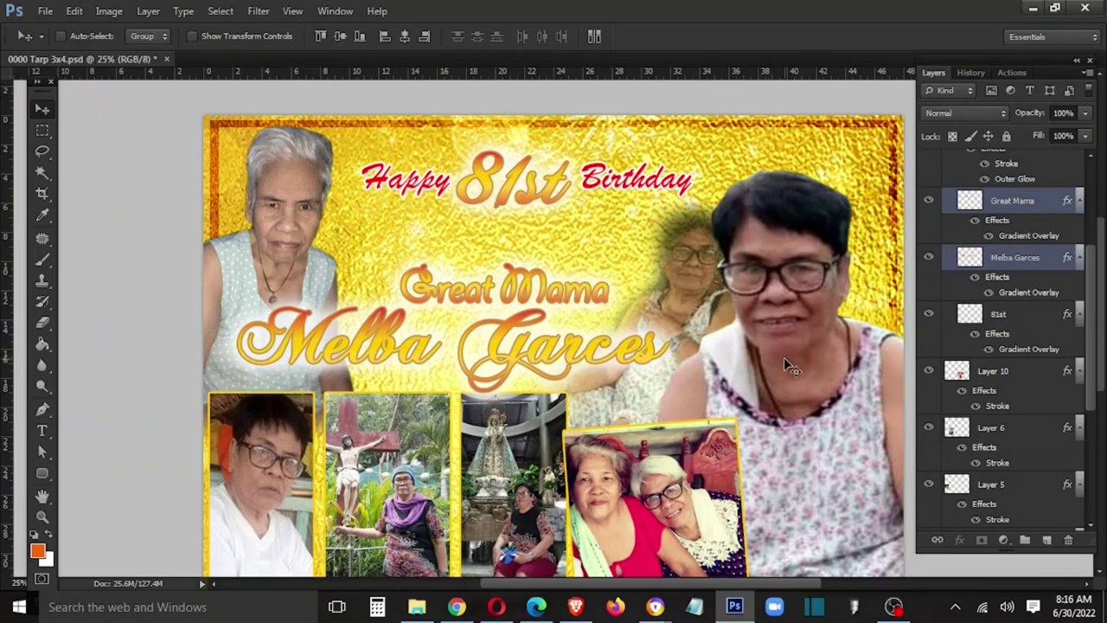
scroll(1014, 211, up, 2)
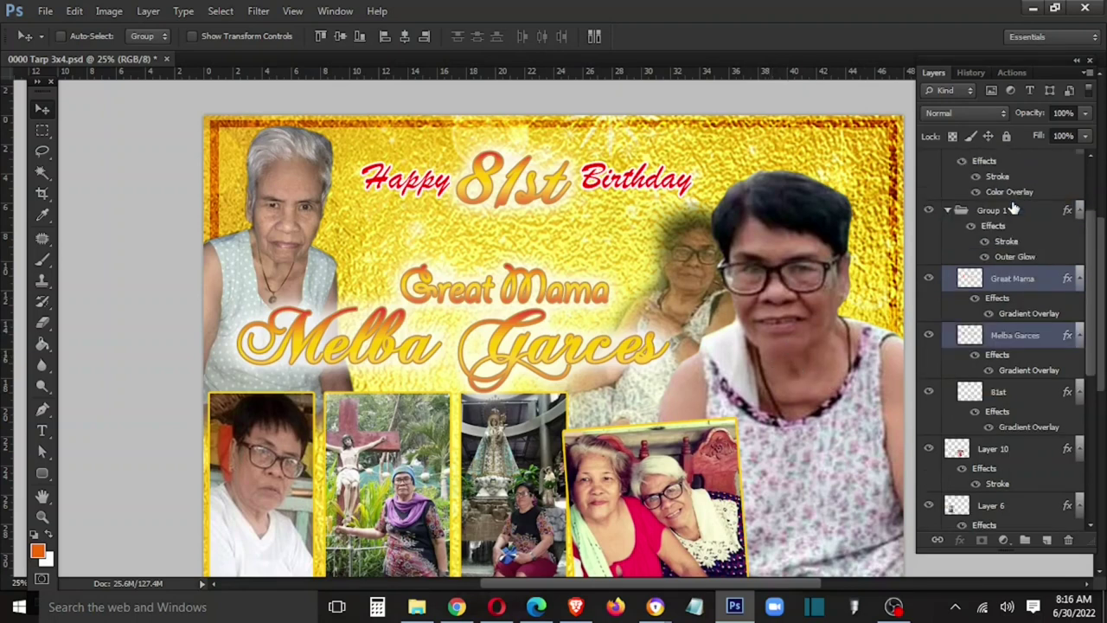
double_click(1014, 257)
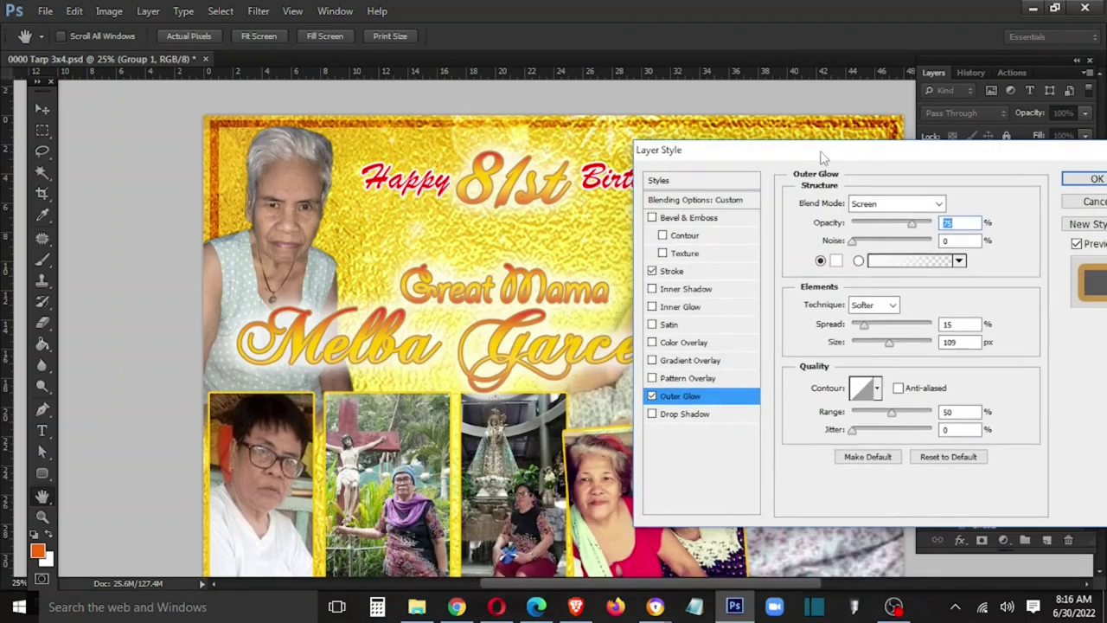
drag(545, 373, 827, 153)
Make Group 1's outer glow yellow ffde00 with 31% spread and 155 px size
click(836, 260)
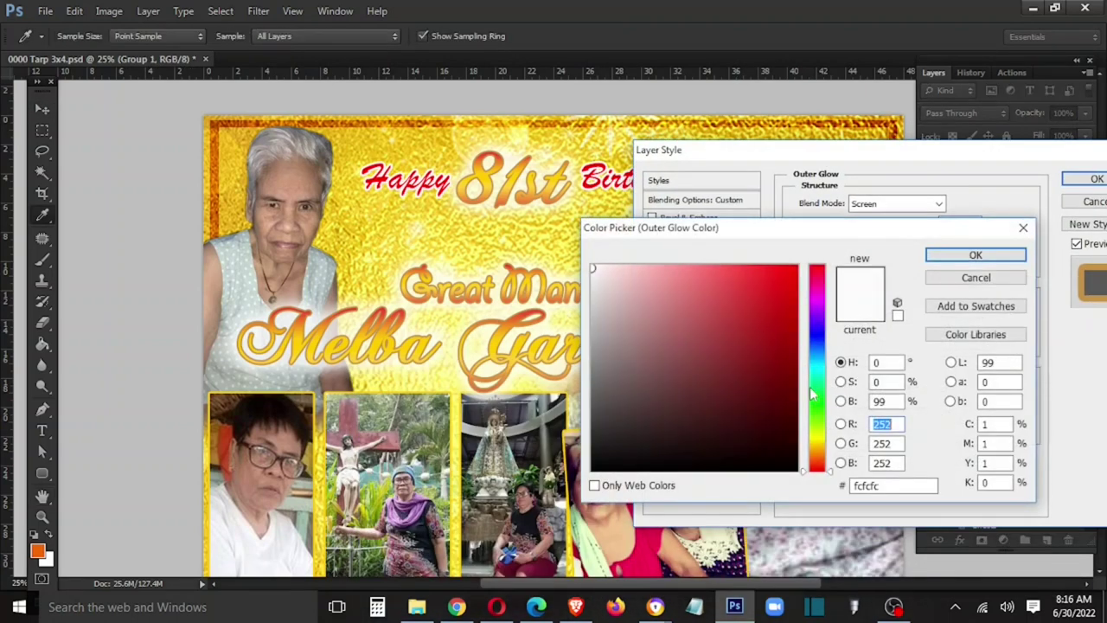
click(815, 442)
click(661, 263)
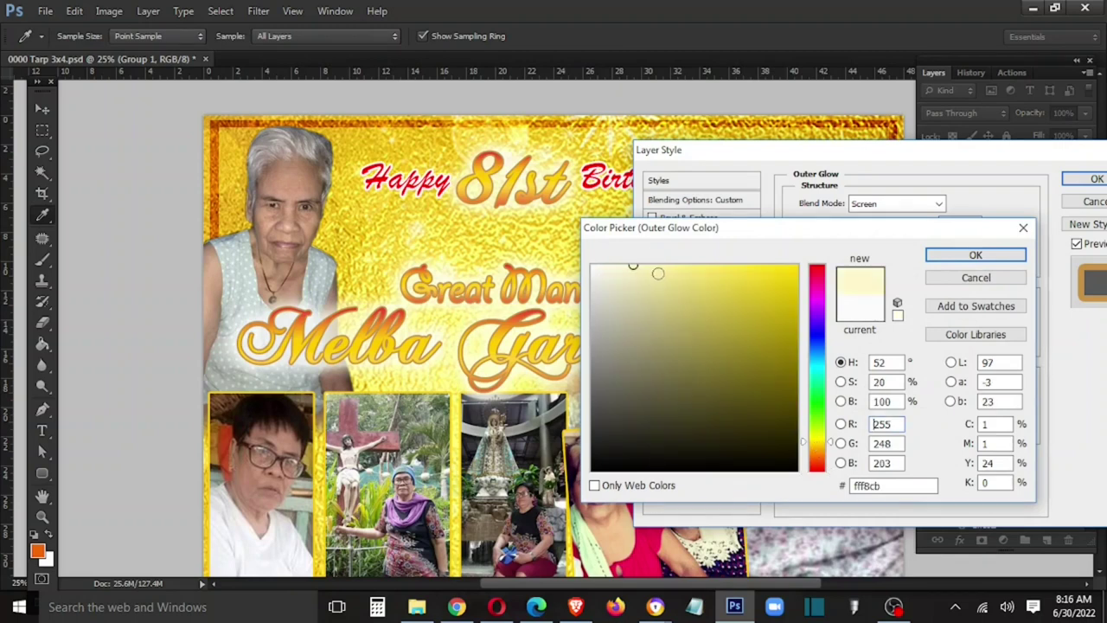
drag(662, 261, 796, 265)
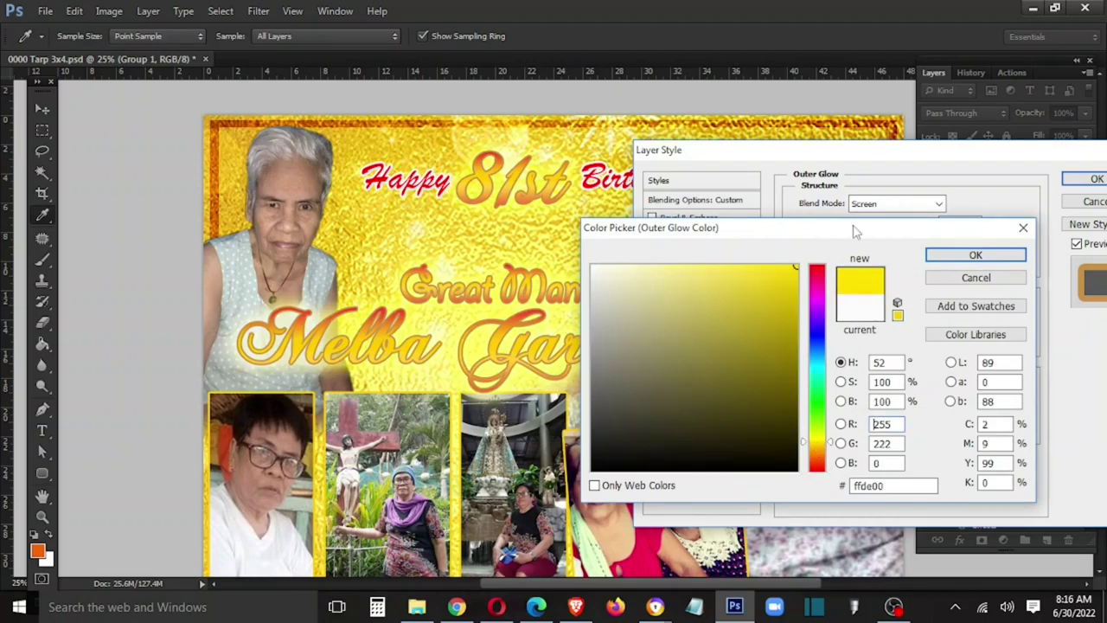
click(972, 253)
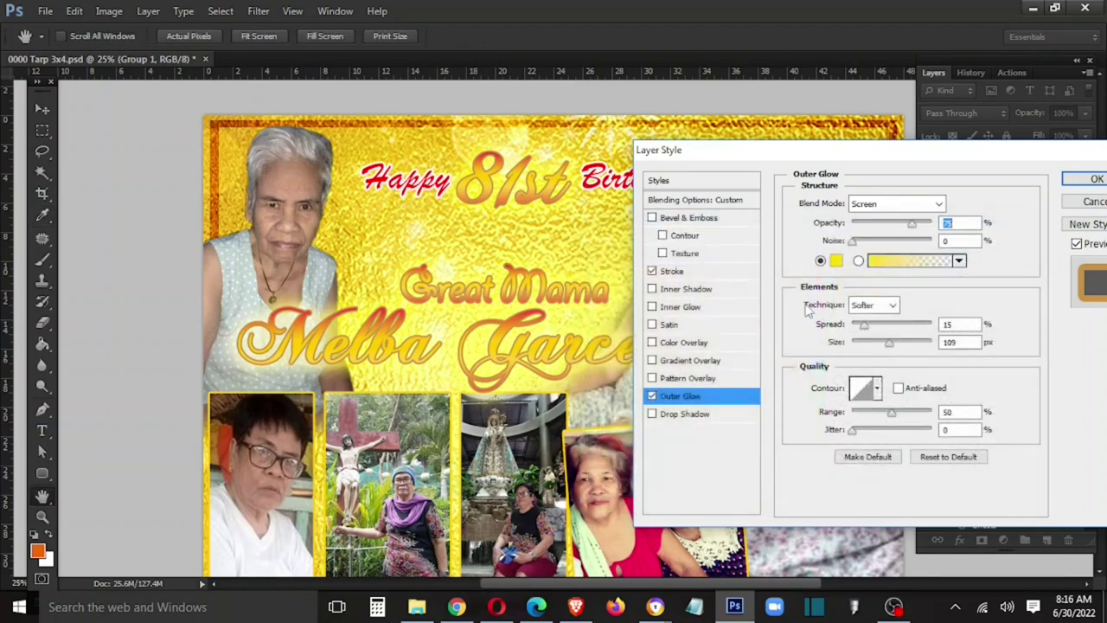
click(876, 326)
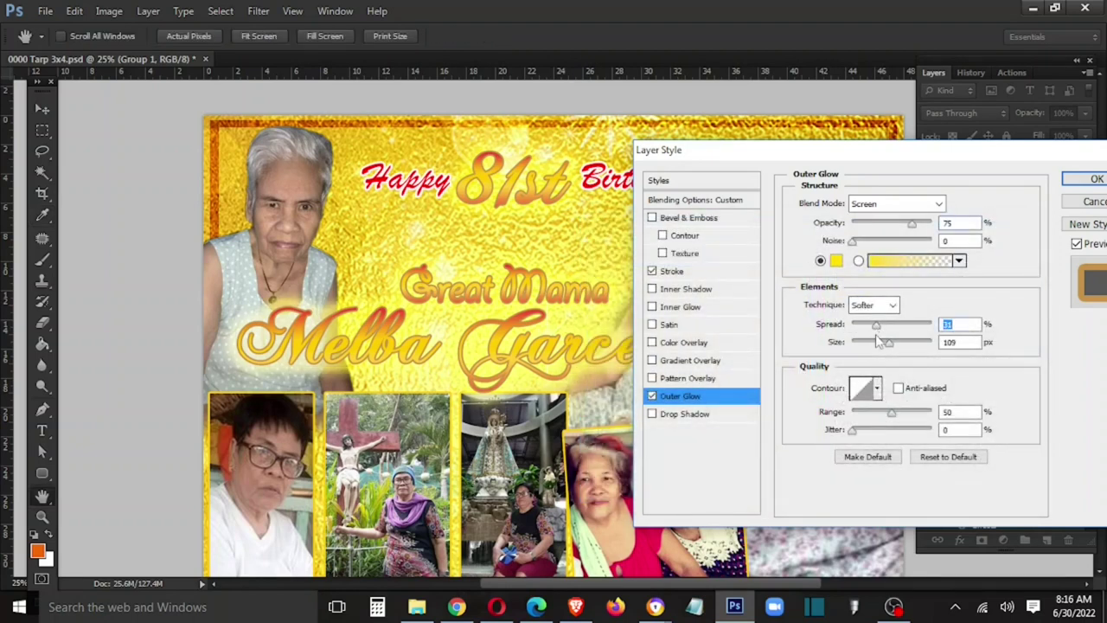
drag(891, 345, 905, 344)
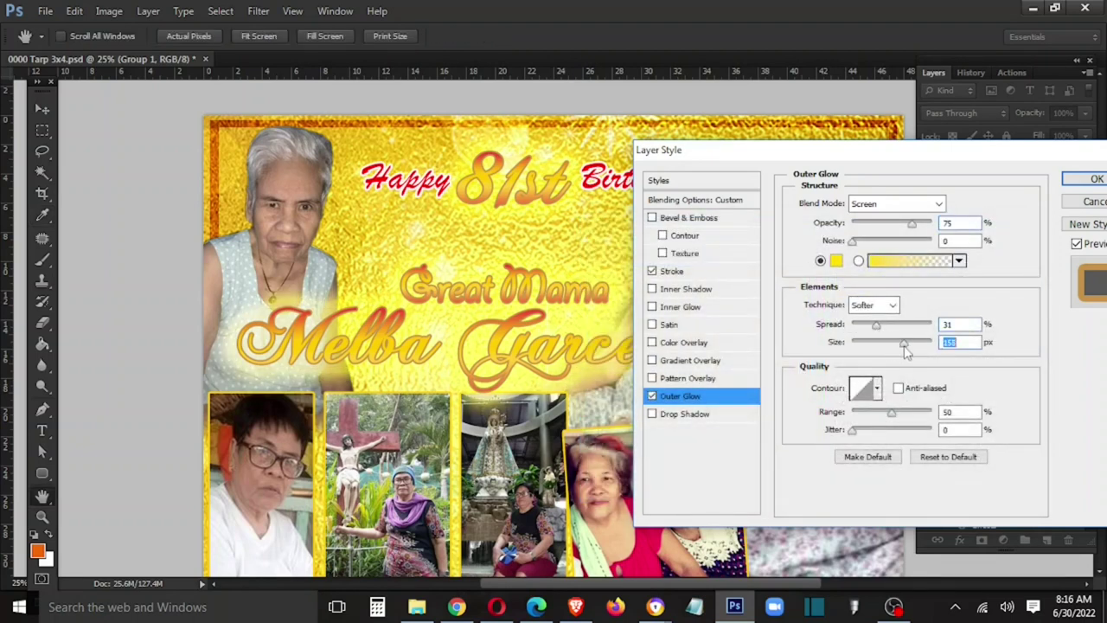
click(1095, 179)
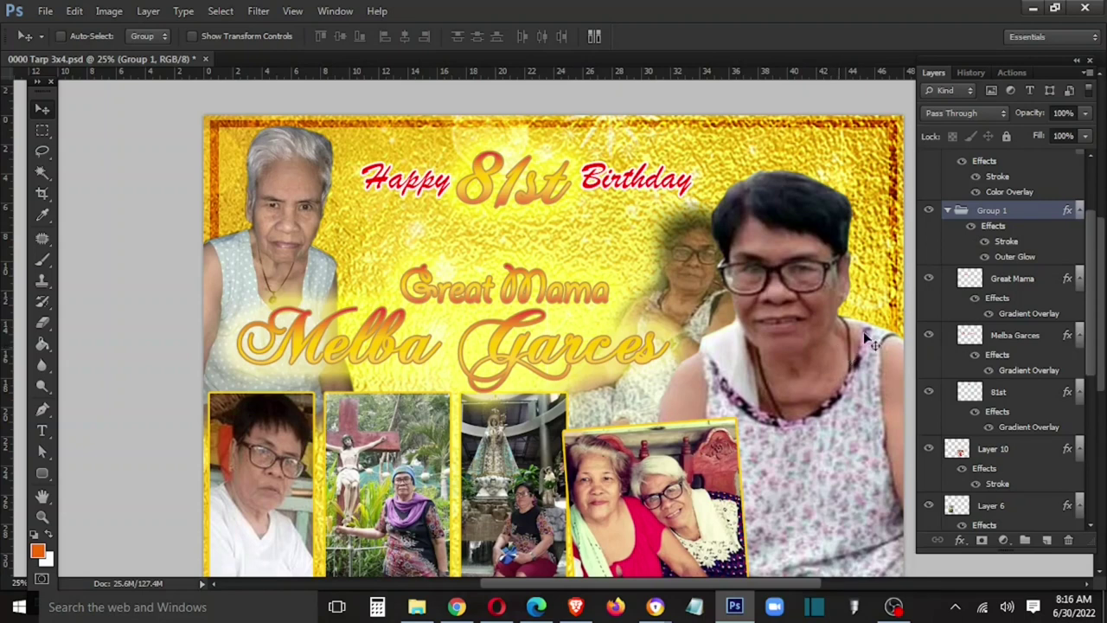
Recolour Group 1's outline stroke to dark brown 715731 and apply it
right_click(1015, 212)
click(1016, 212)
double_click(1019, 242)
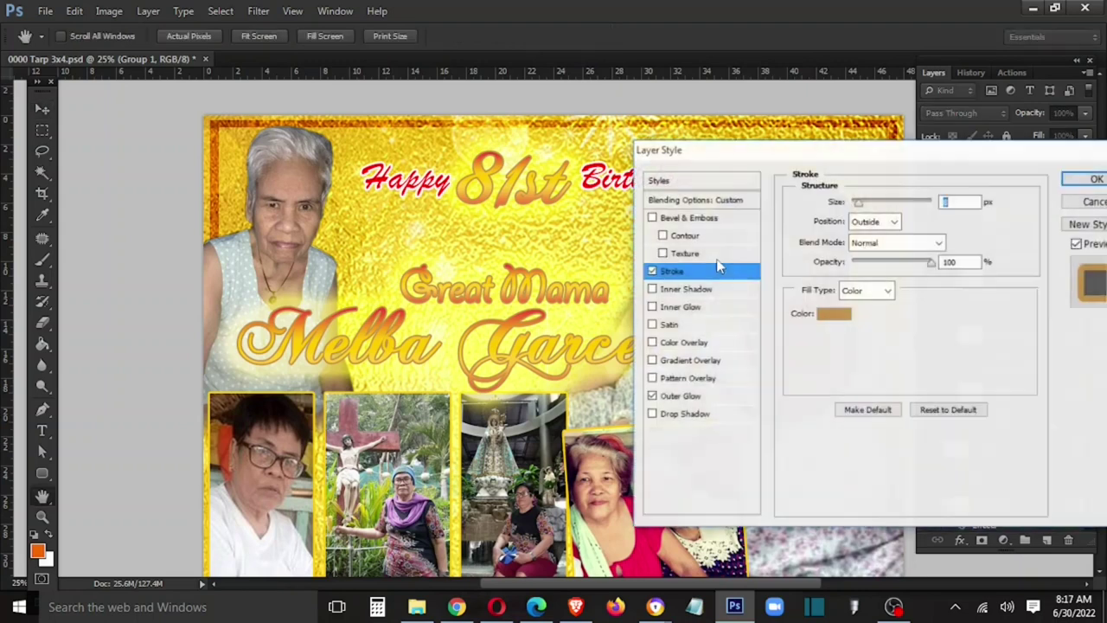
click(809, 318)
click(672, 280)
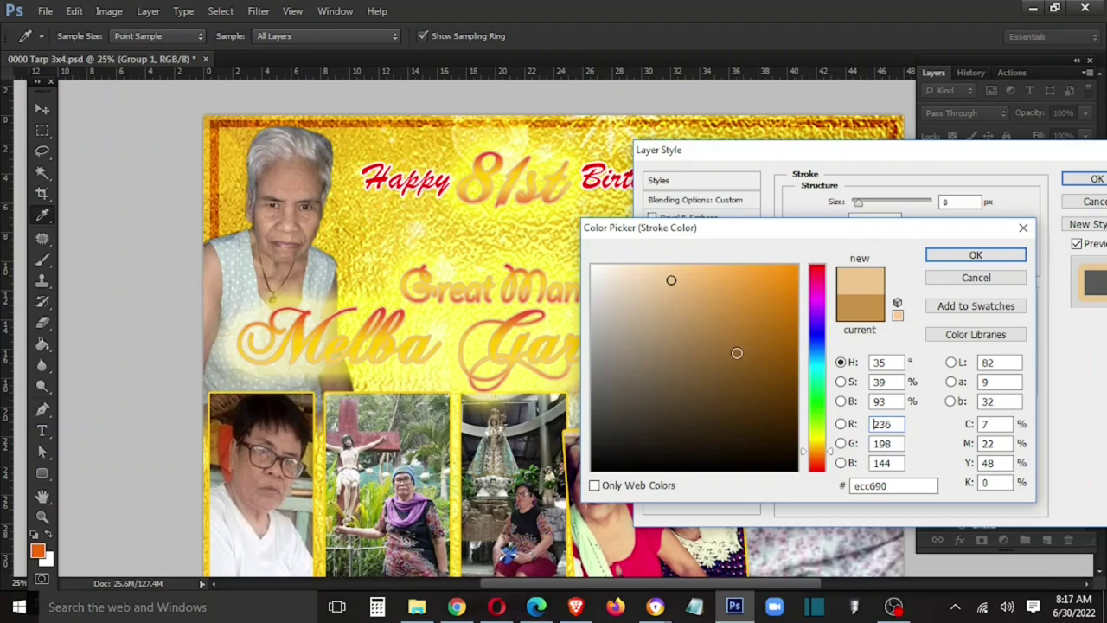
click(708, 380)
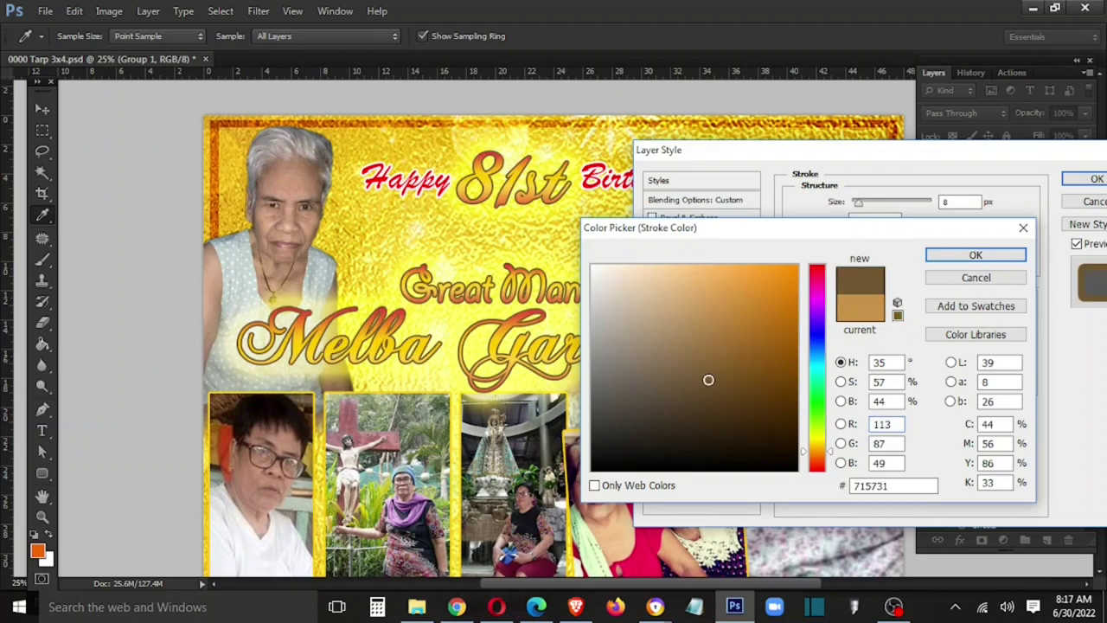
click(962, 256)
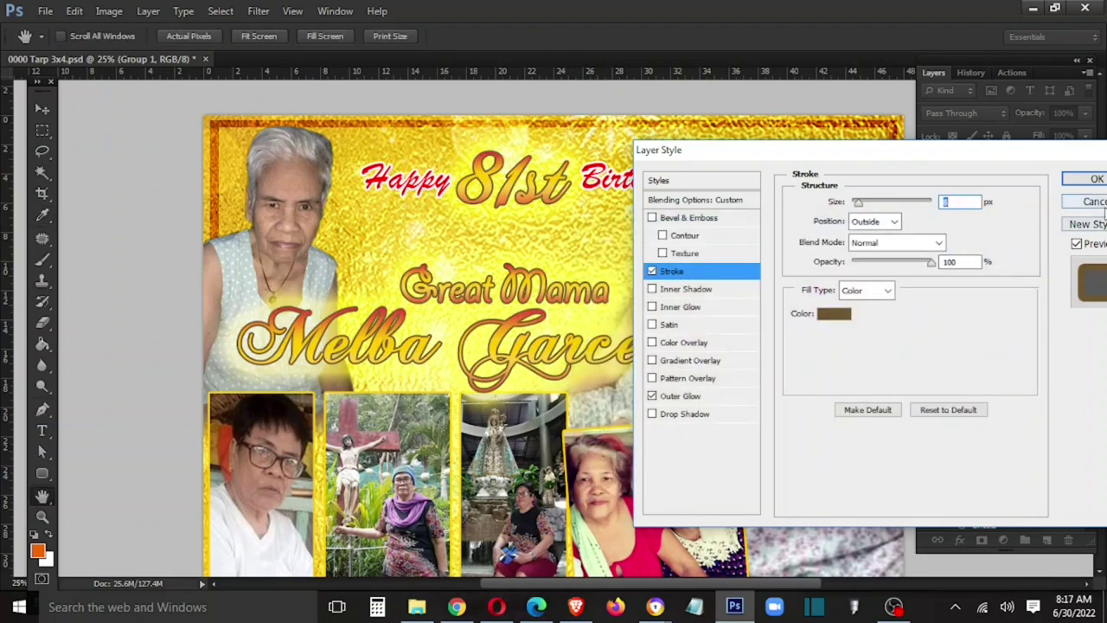
click(1092, 179)
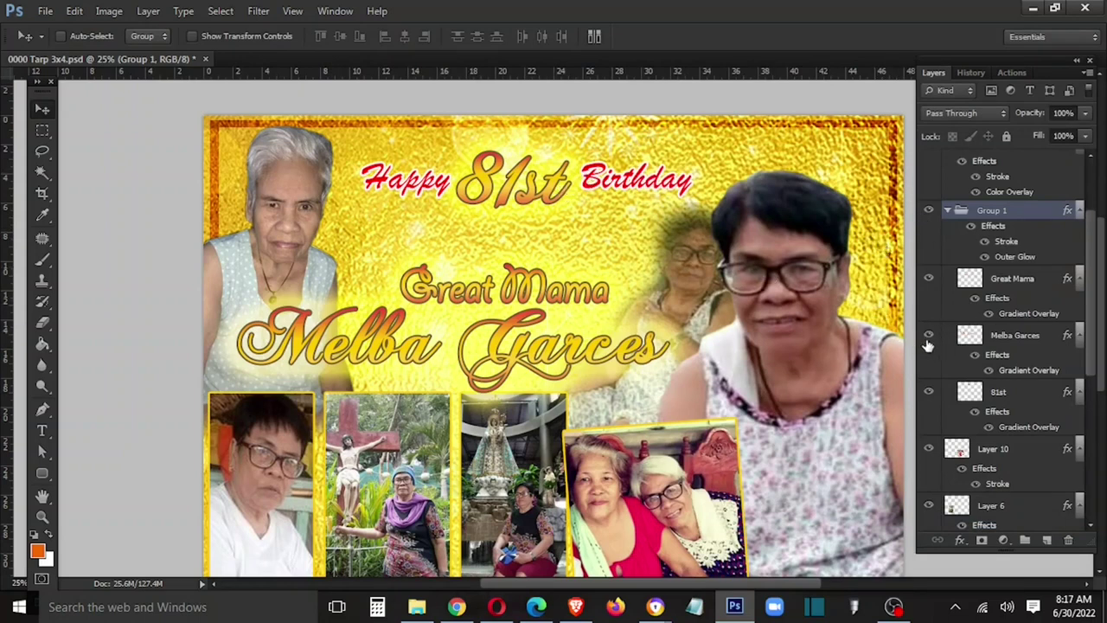
Add a new layer above Birthday with a Color Overlay style
scroll(1014, 264, up, 2)
scroll(988, 257, up, 1)
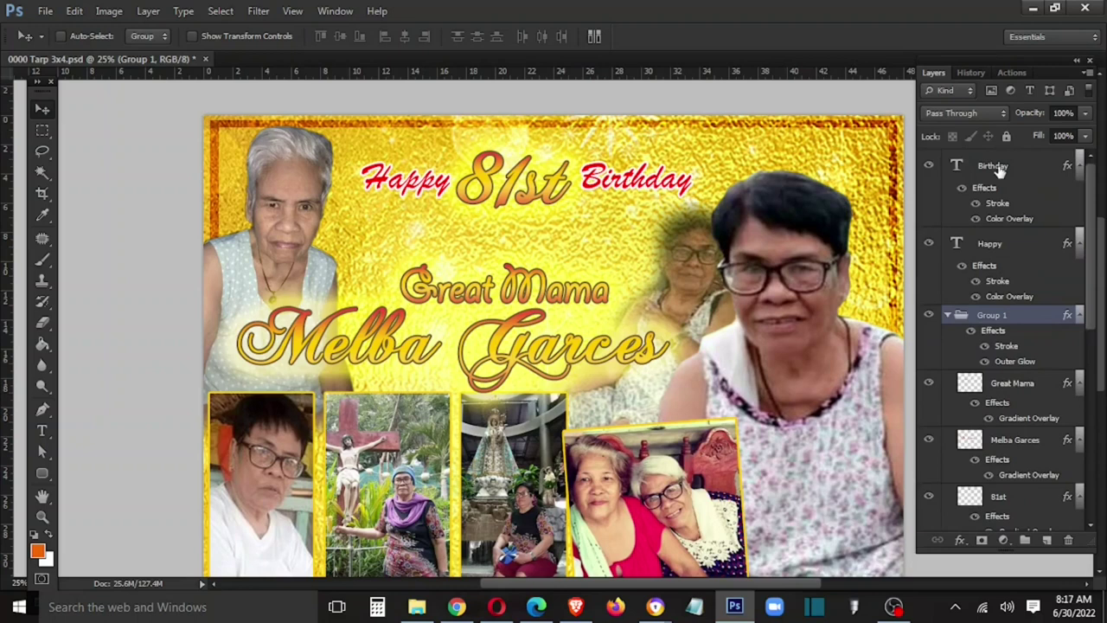
click(1001, 170)
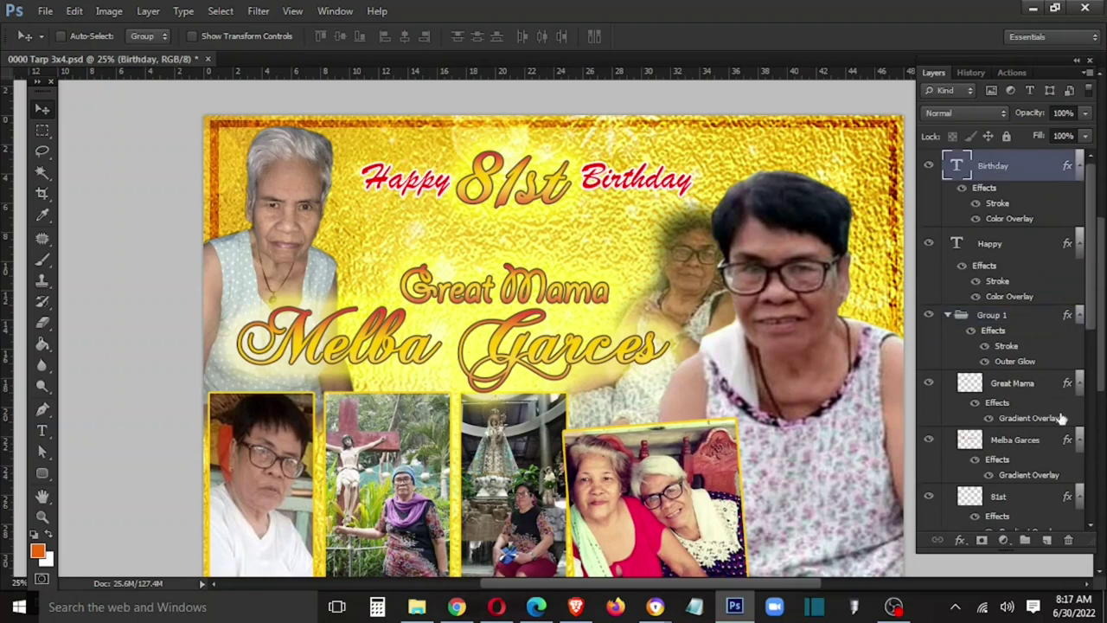
click(1047, 541)
right_click(1013, 164)
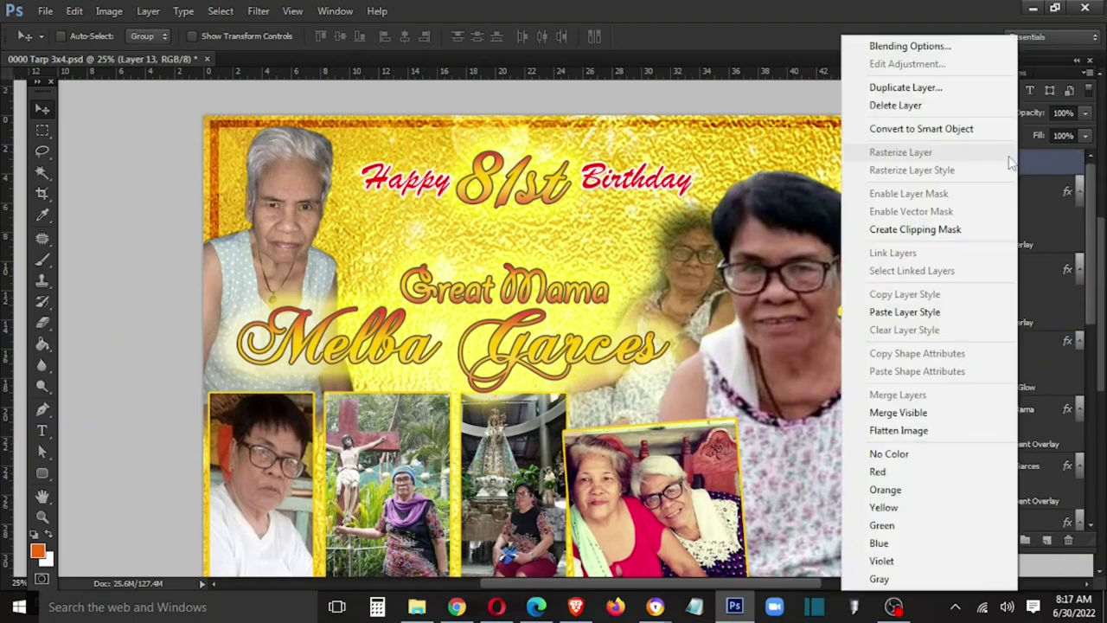
click(910, 45)
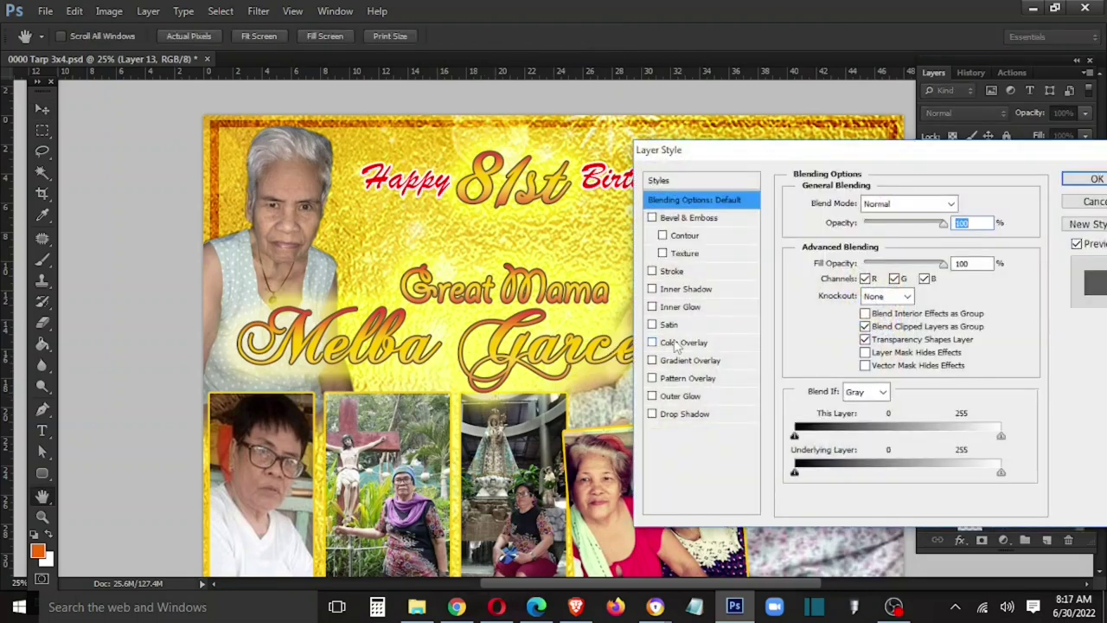
click(678, 343)
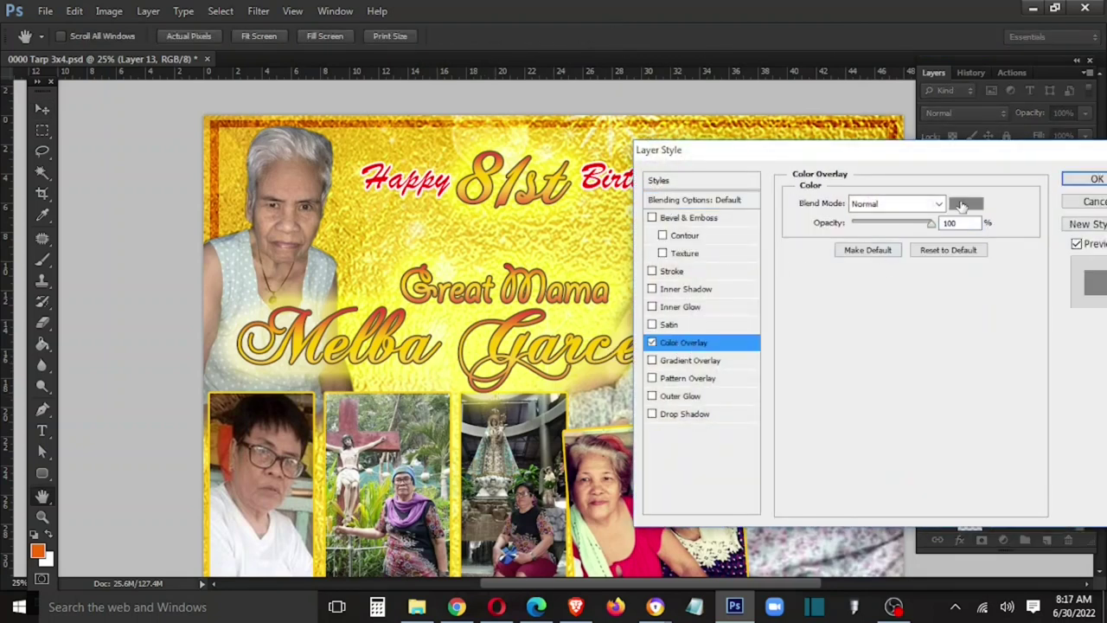
click(973, 208)
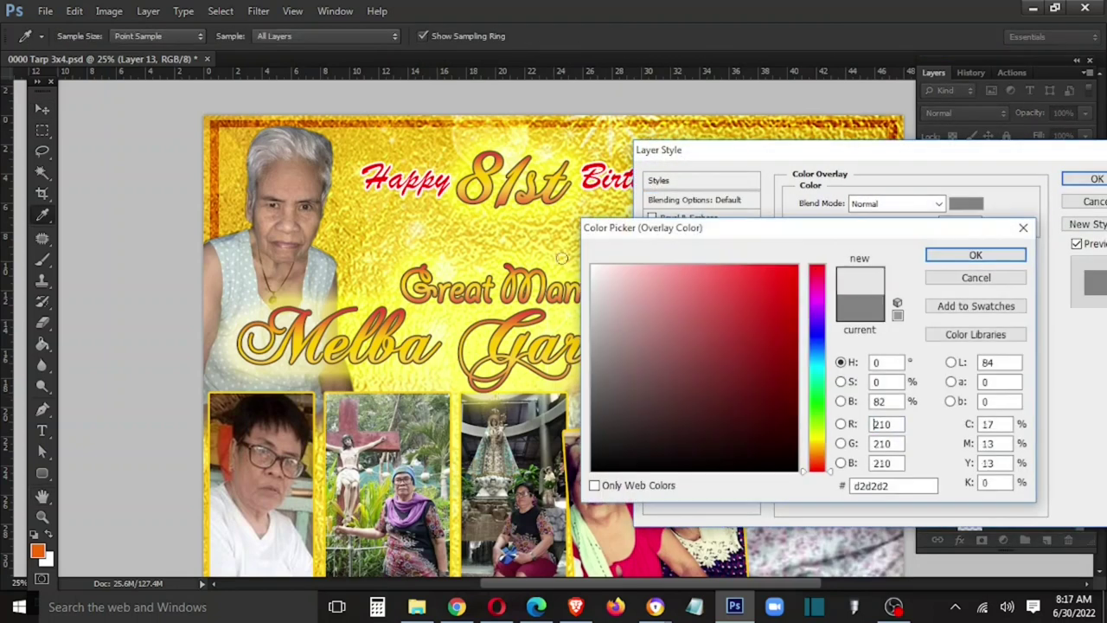
key(F1)
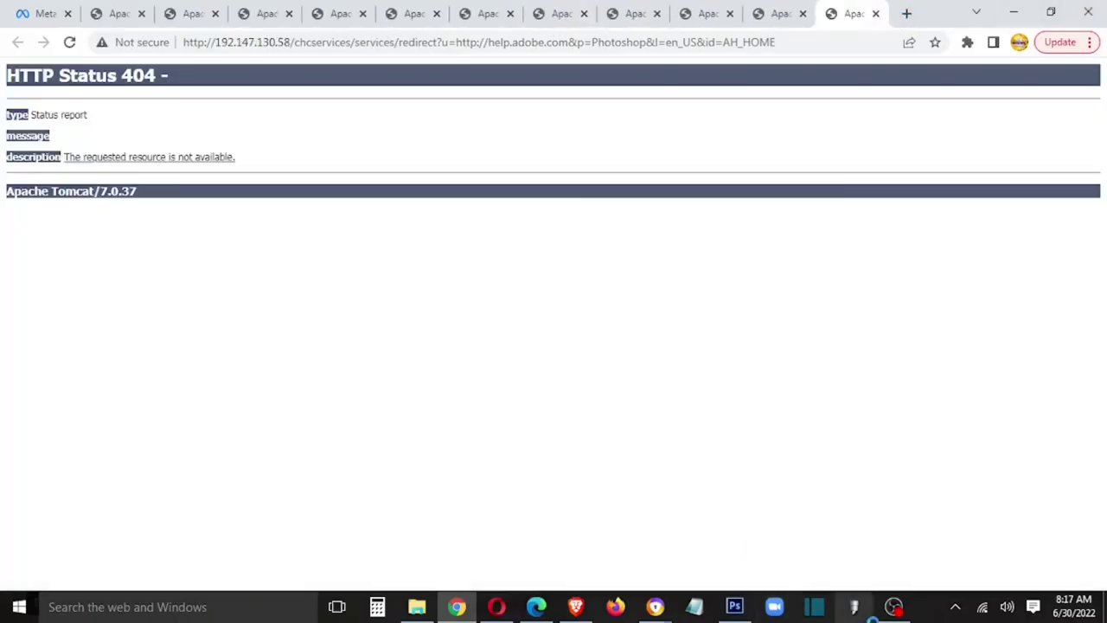
click(735, 607)
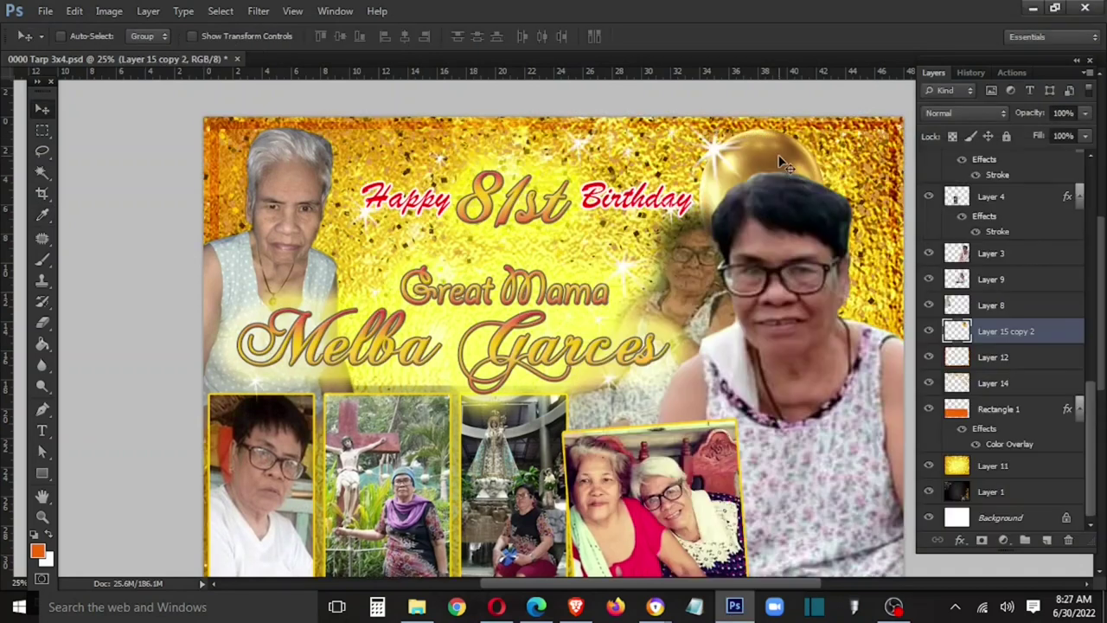
Duplicate the gold balloon layer into another copy
right_click(781, 160)
click(839, 185)
mouse_move(809, 190)
mouse_down()
mouse_move(890, 280)
mouse_move(875, 186)
mouse_up()
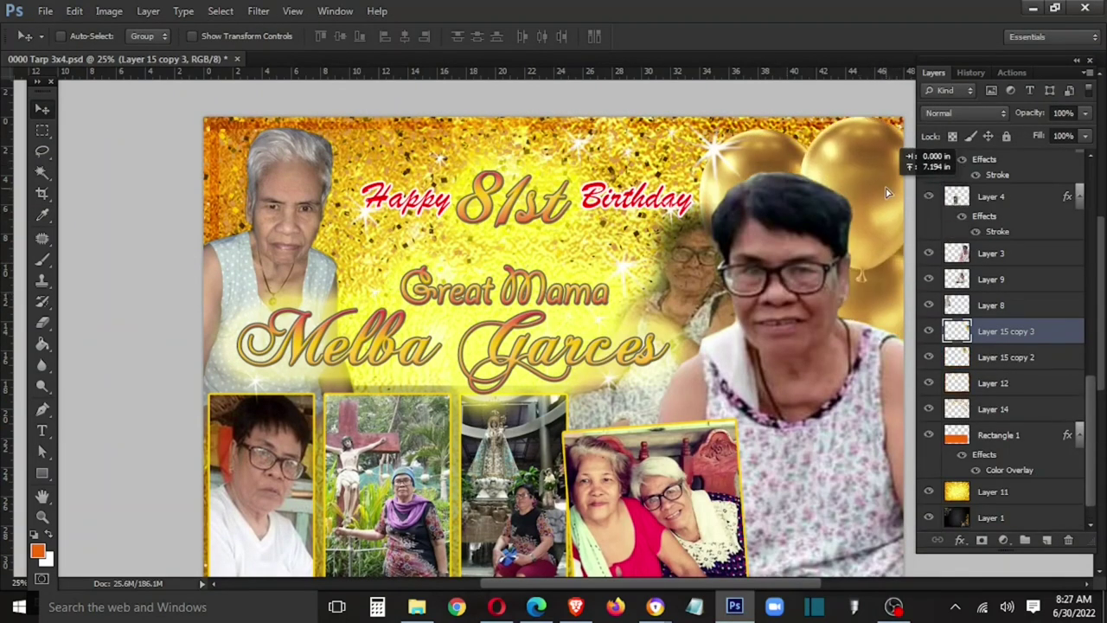
Reorder a balloon copy, move it left and enlarge it proportionally behind the name text
drag(999, 332, 1000, 396)
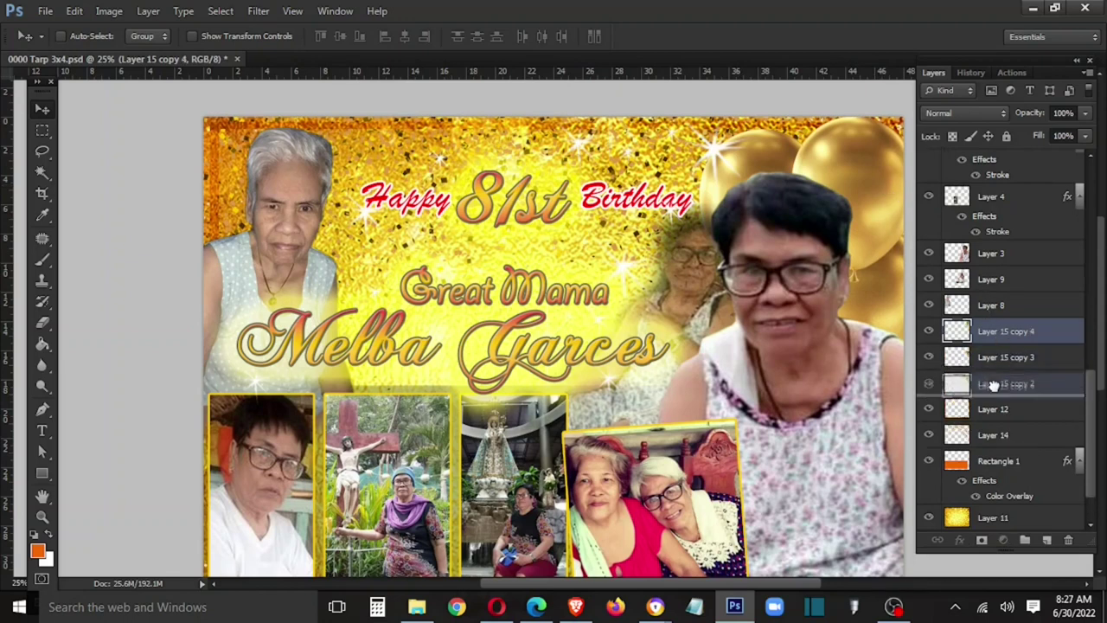
mouse_move(875, 177)
mouse_down()
mouse_move(251, 212)
mouse_move(357, 137)
mouse_move(345, 157)
mouse_move(412, 350)
mouse_move(530, 385)
mouse_move(578, 342)
mouse_up()
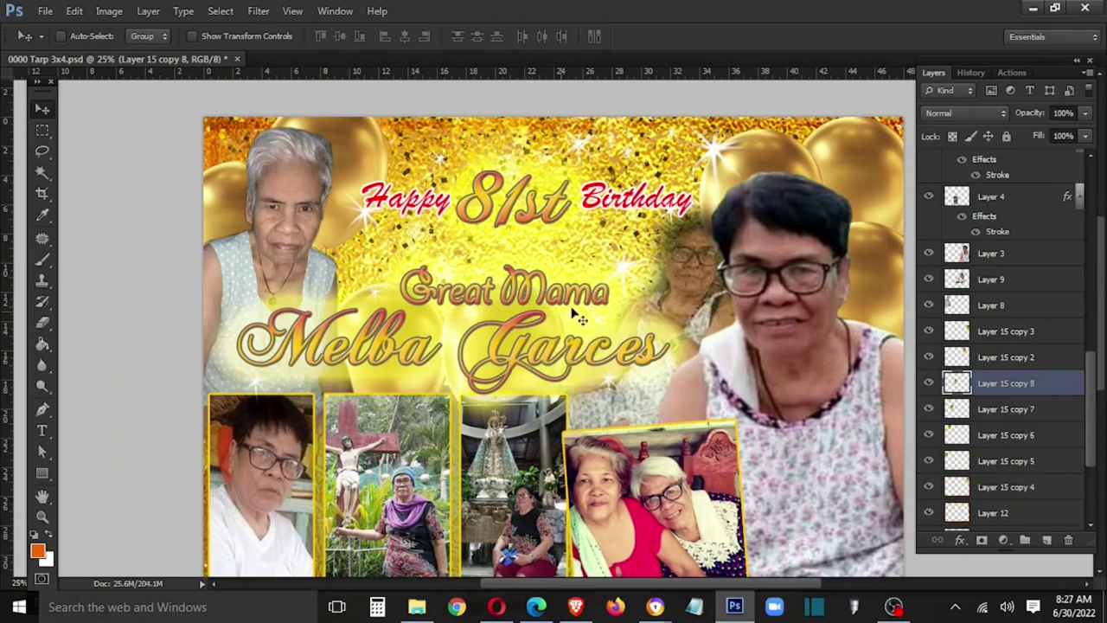
key(ctrl+t)
drag(565, 280, 638, 268)
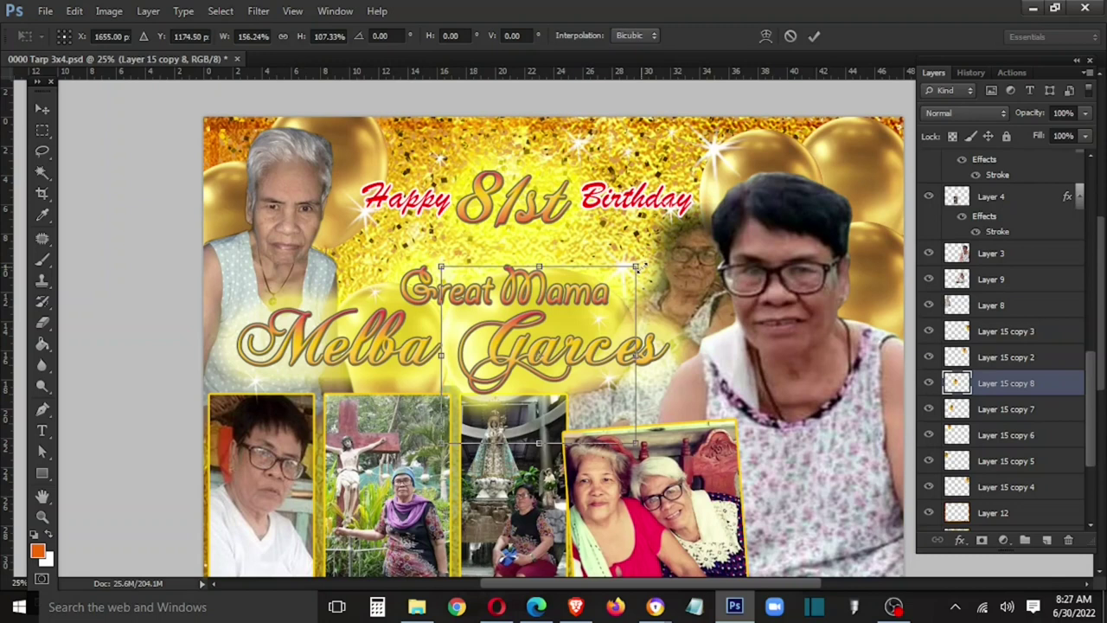
key(ctrl+z)
shift+drag(620, 273, 642, 253)
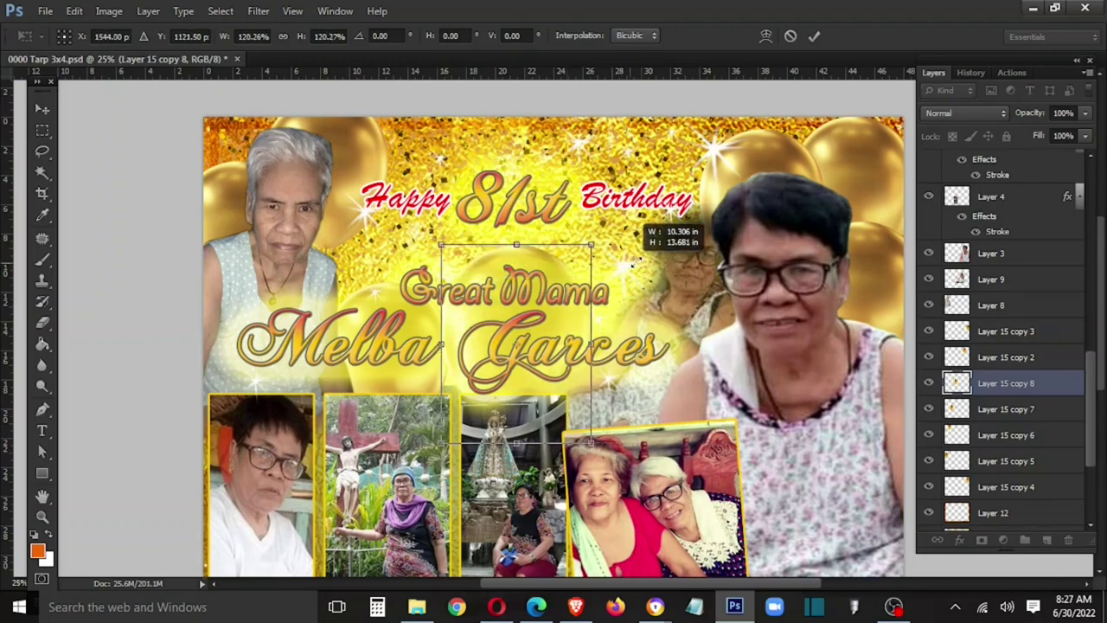
key(Return)
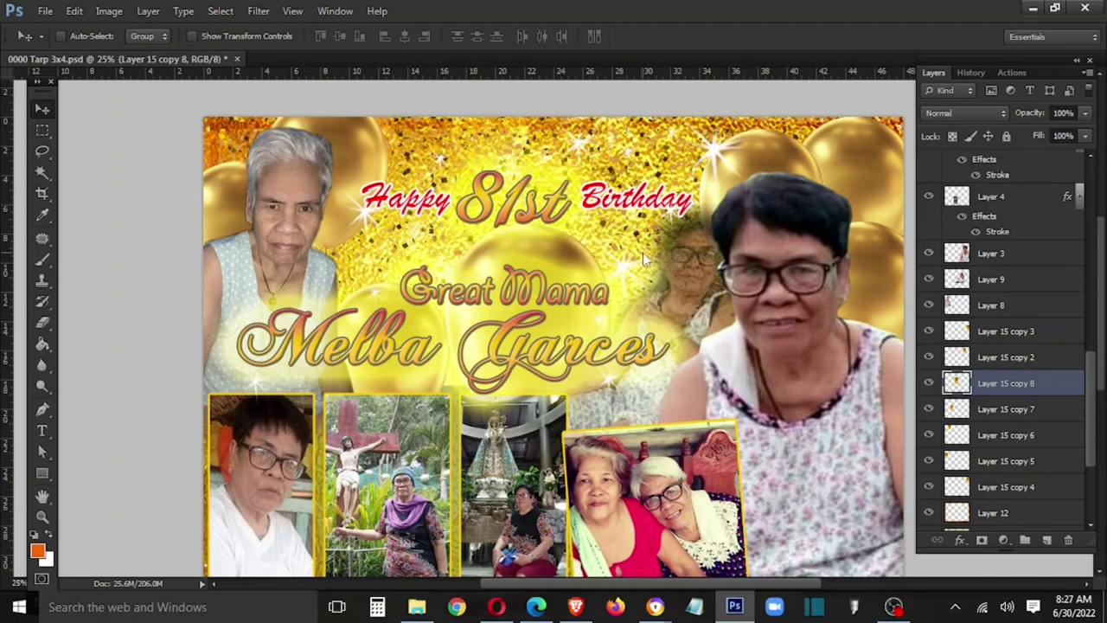
scroll(676, 435, down, 1)
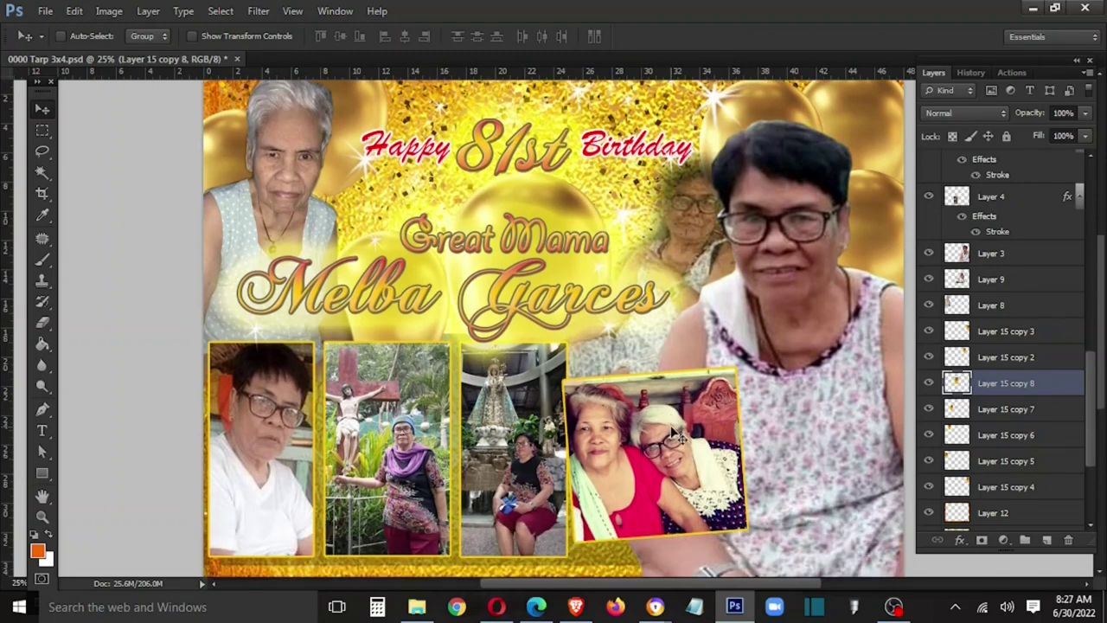
Save, then lower and enlarge the watermark to sit just above the photo row
key(ctrl+minus)
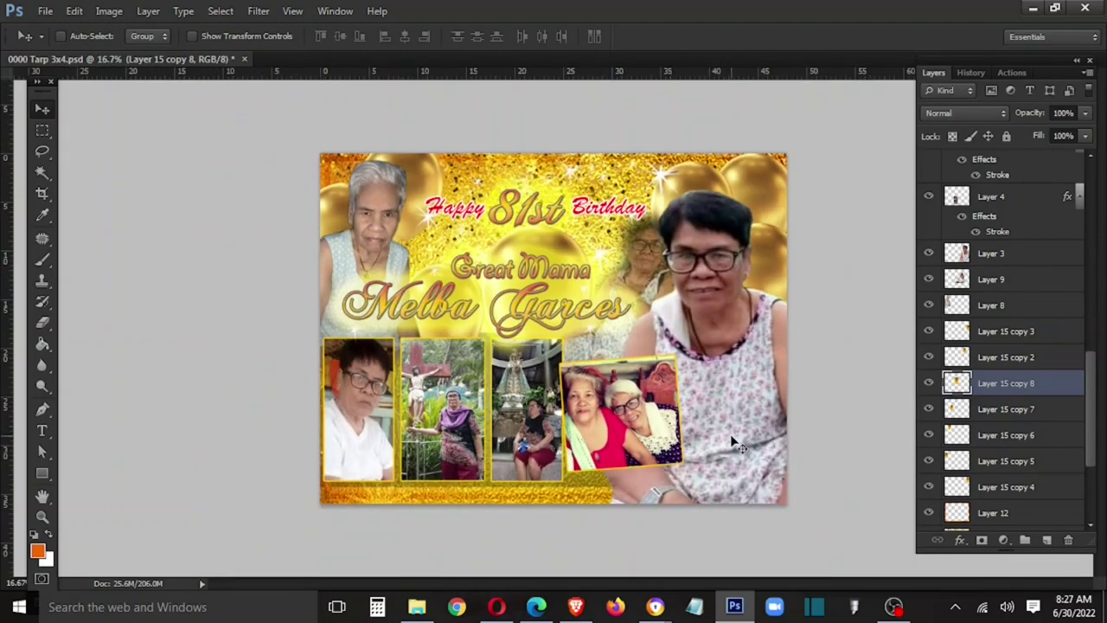
key(ctrl+s)
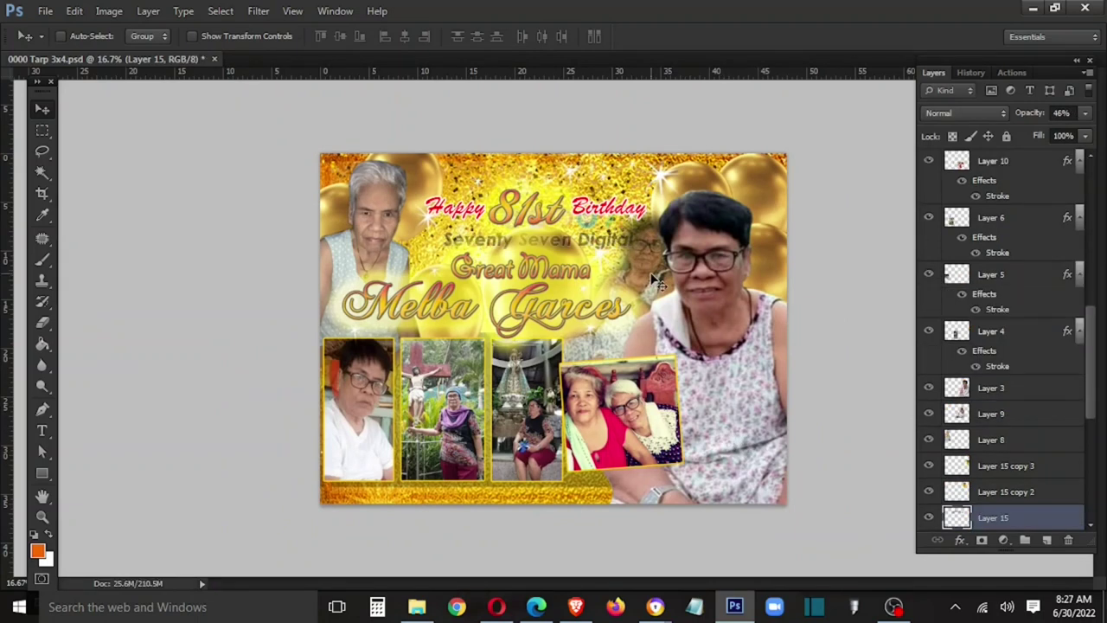
mouse_move(571, 259)
mouse_down()
mouse_move(594, 317)
mouse_move(517, 368)
mouse_up()
key(ctrl+t)
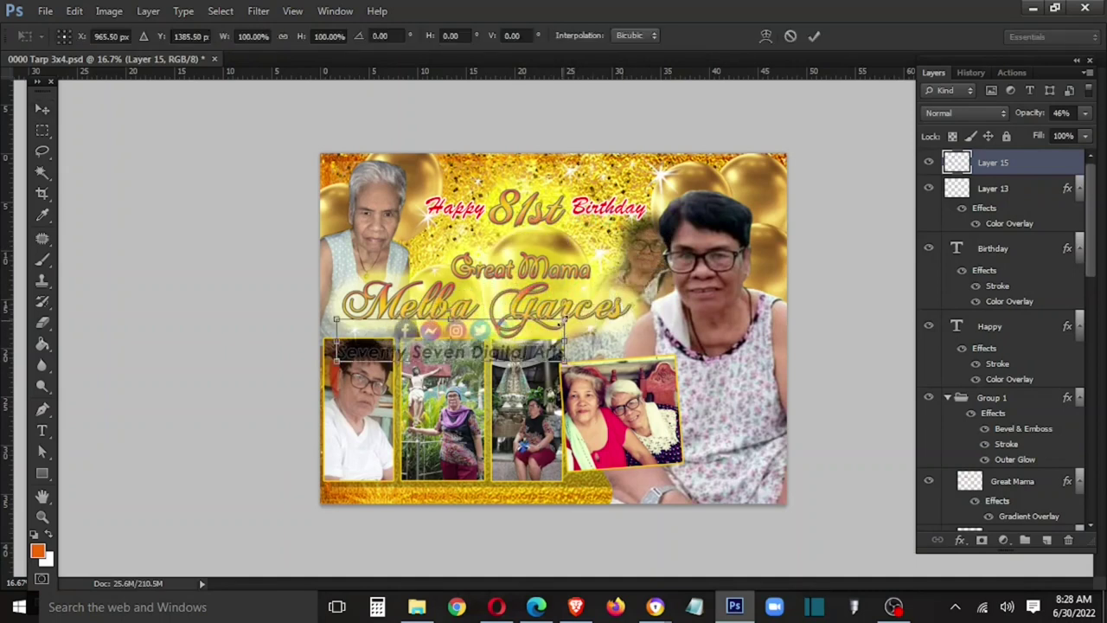
drag(564, 331, 718, 293)
key(Return)
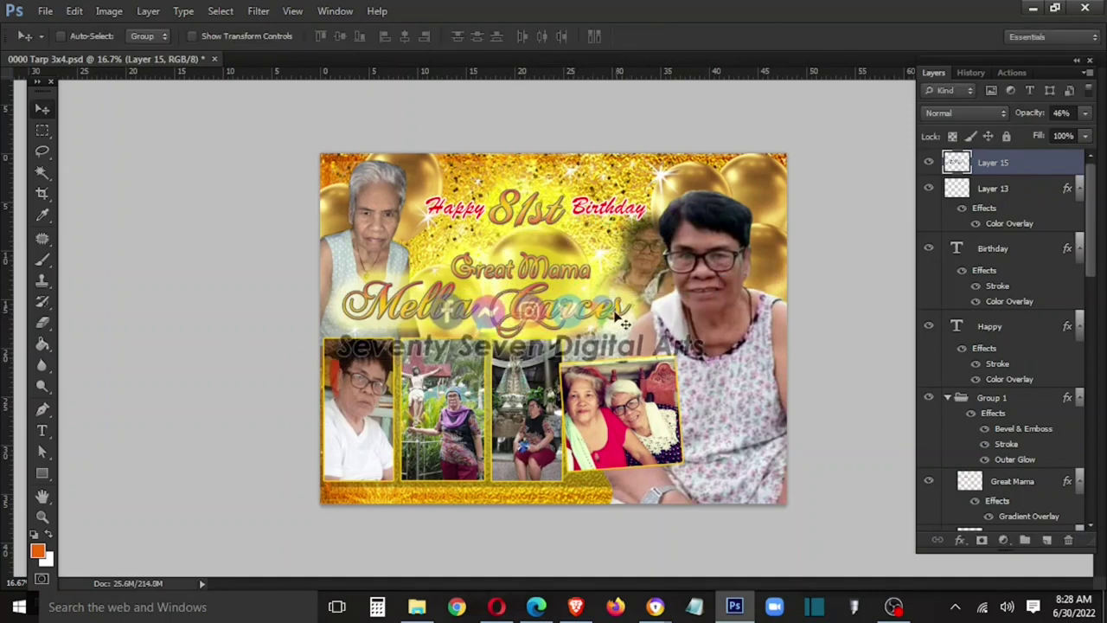
drag(621, 318, 616, 342)
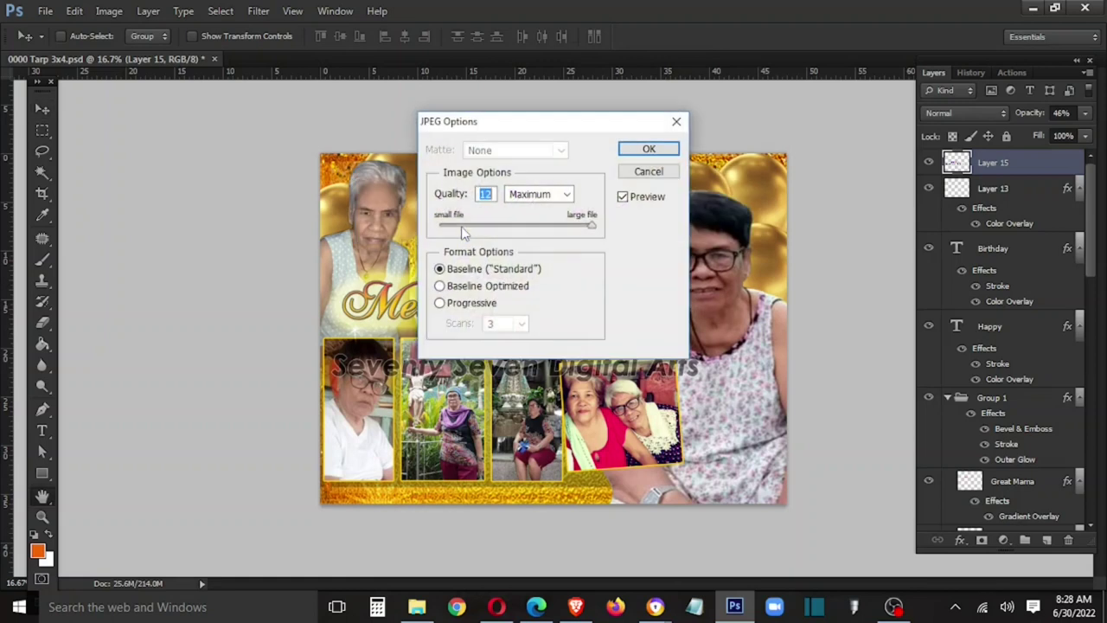
Confirm the Maximum-quality JPEG save, darken Layer 12's midtones with Curves, and resave
click(649, 150)
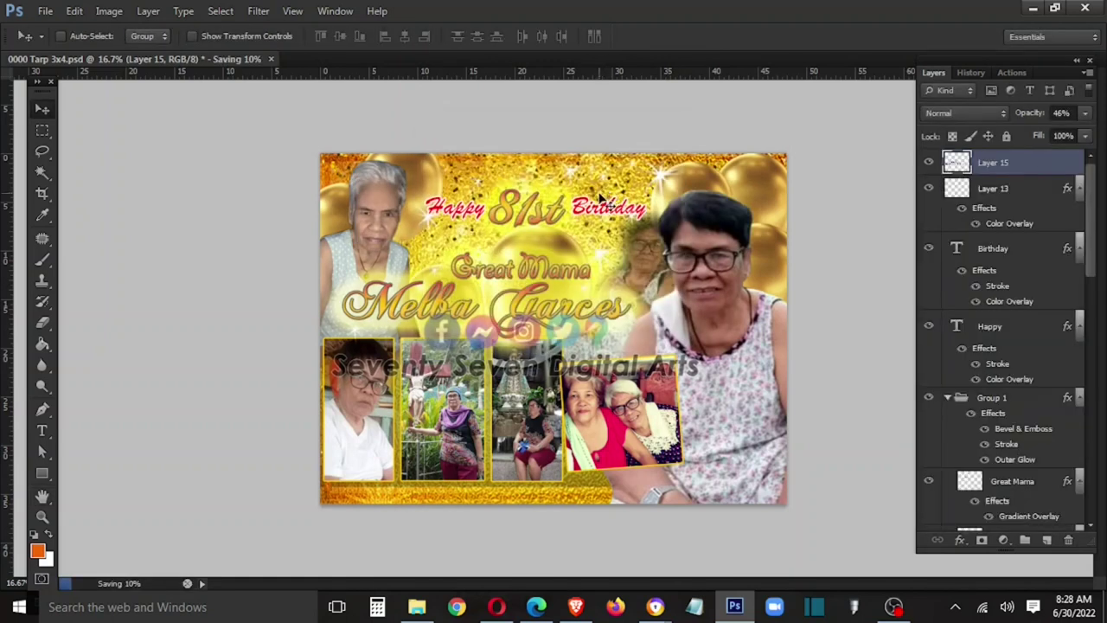
right_click(544, 161)
click(562, 188)
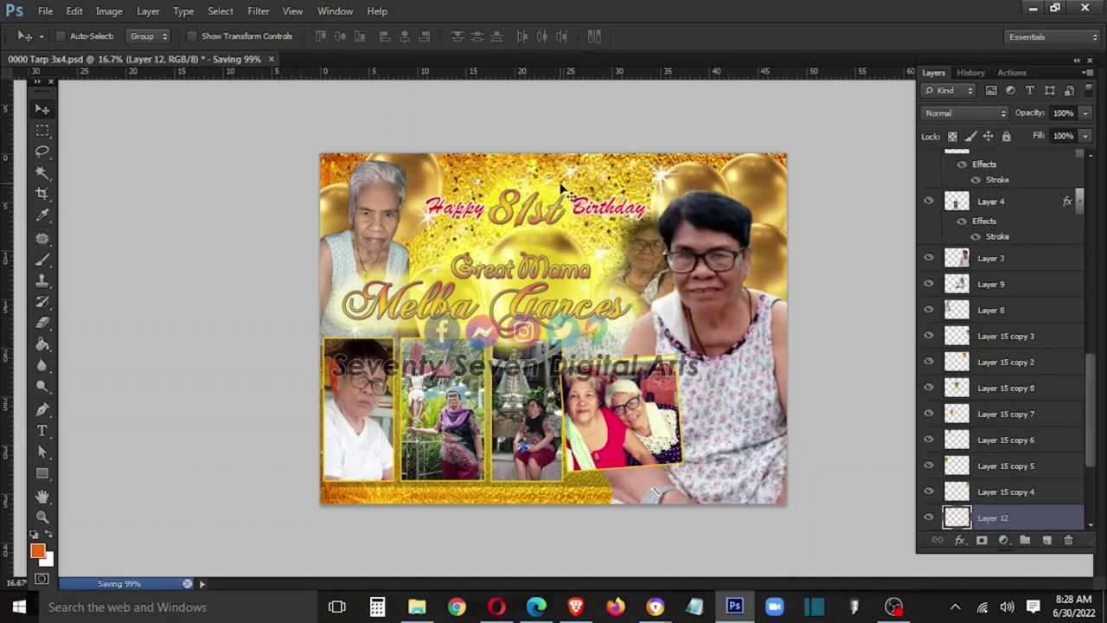
key(ctrl+m)
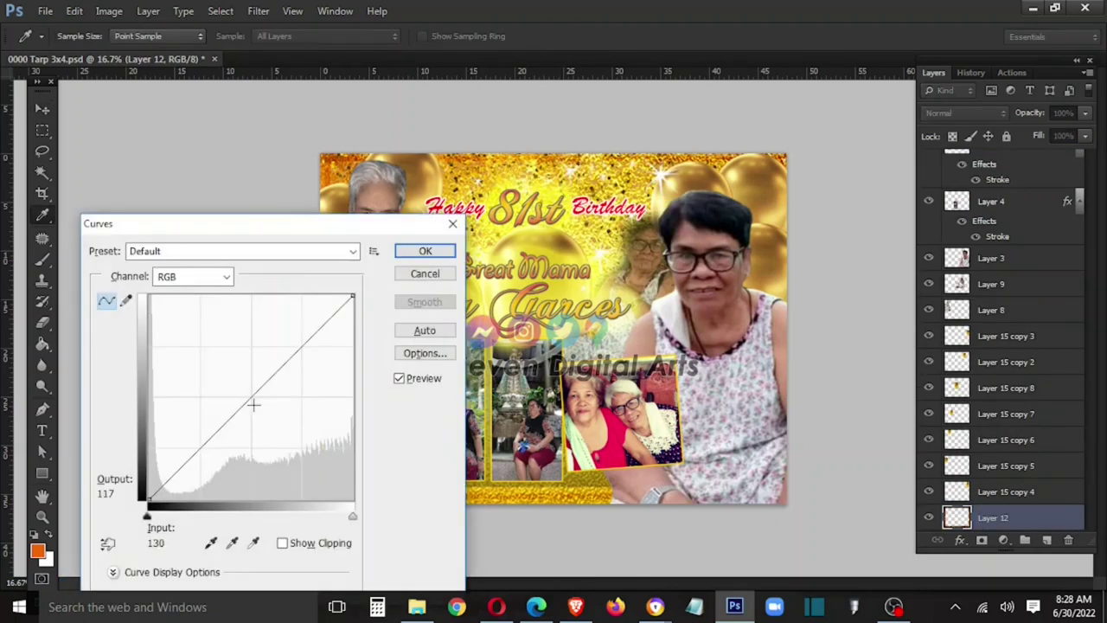
drag(254, 404, 264, 424)
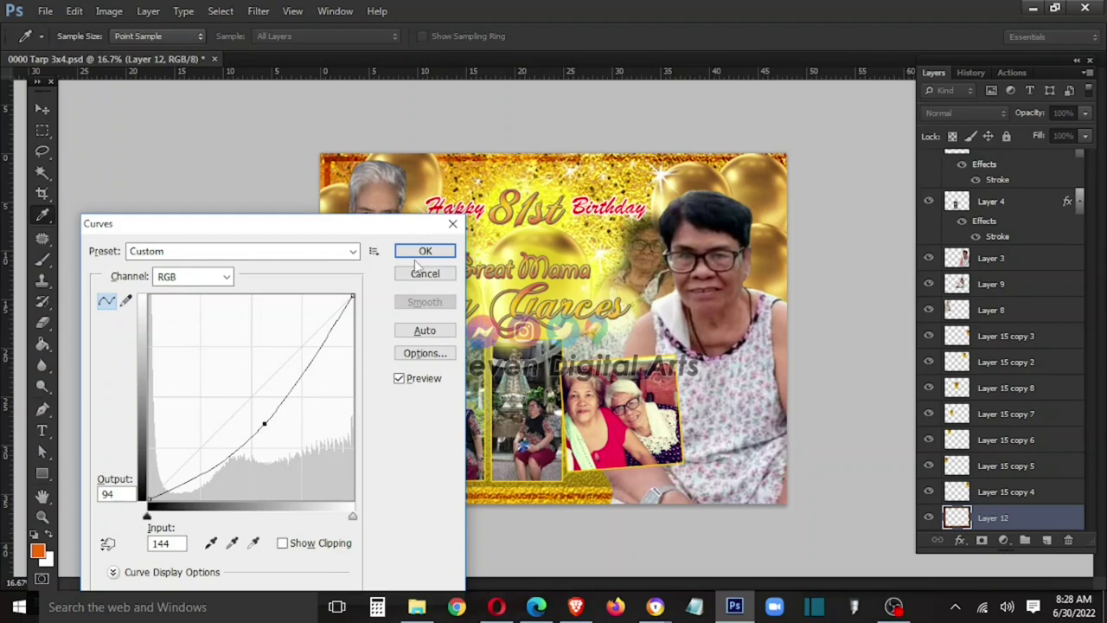
click(419, 255)
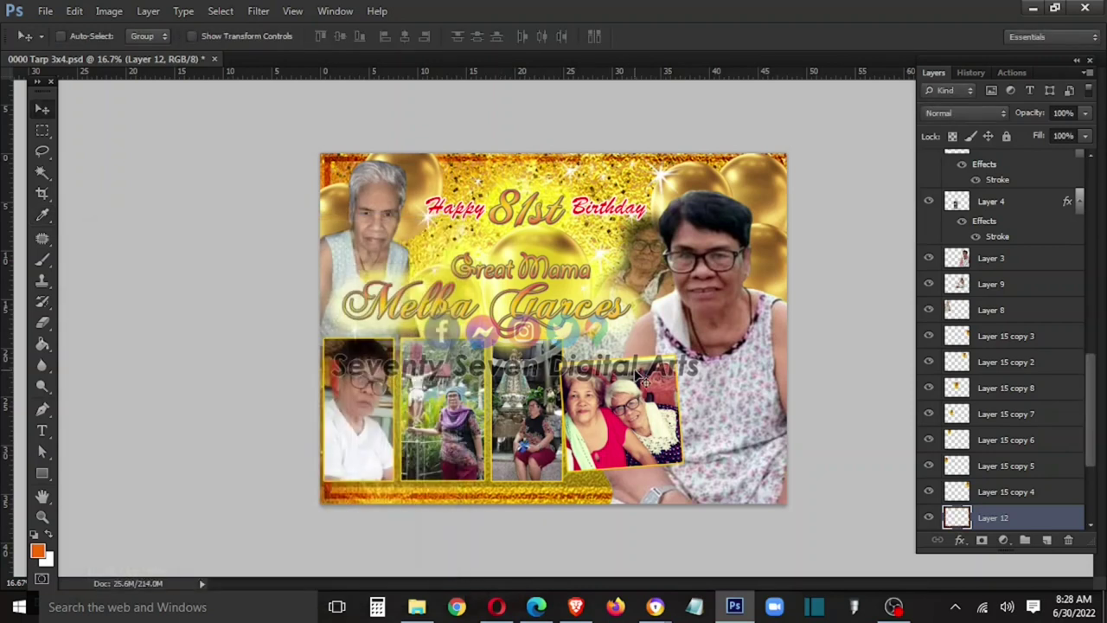
key(ctrl+s)
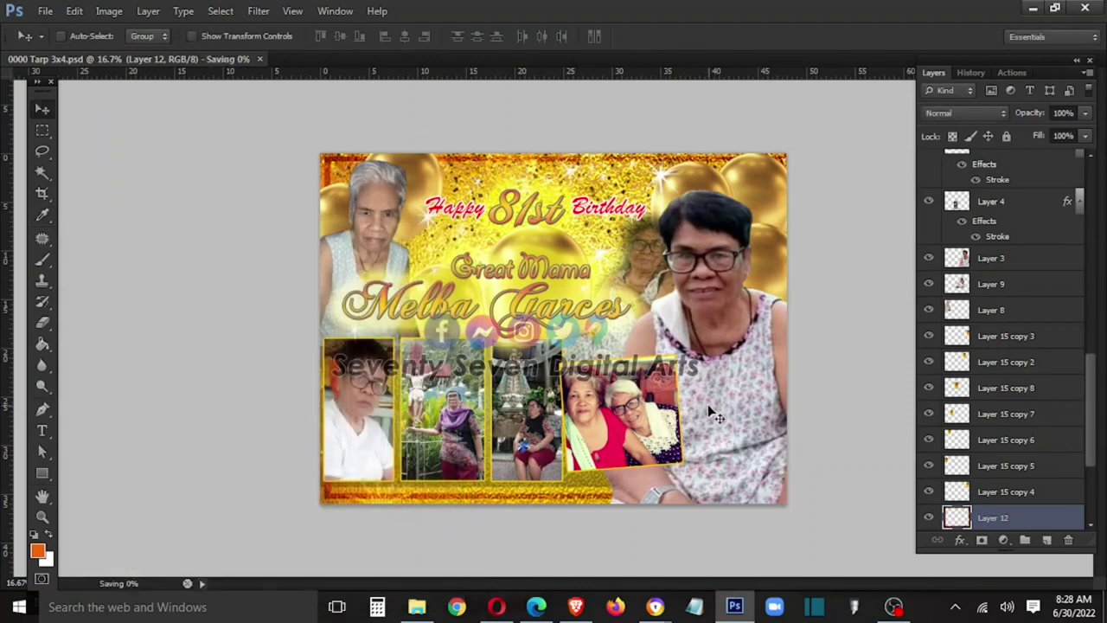